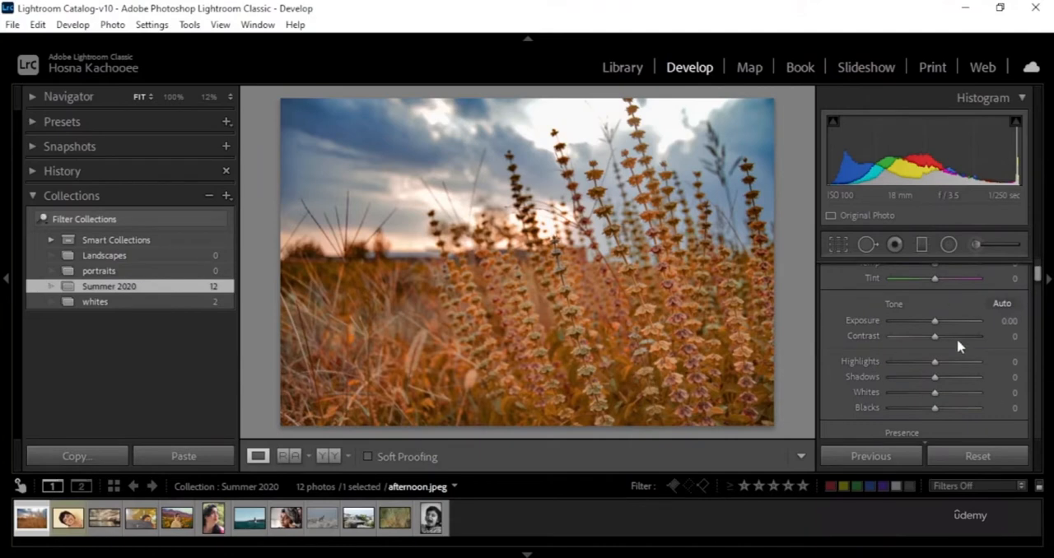
scroll(958, 346, down, 5)
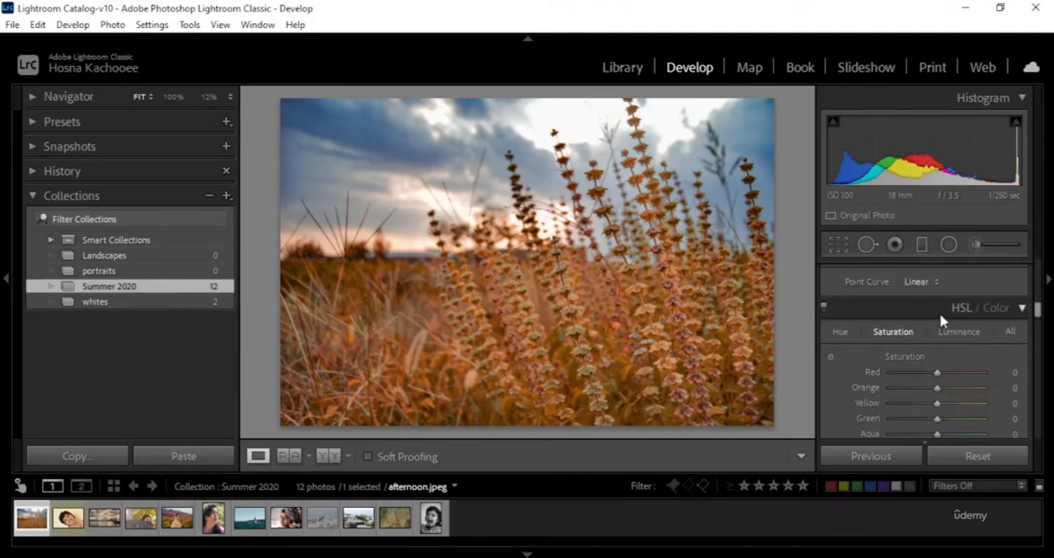
scroll(860, 334, up, 2)
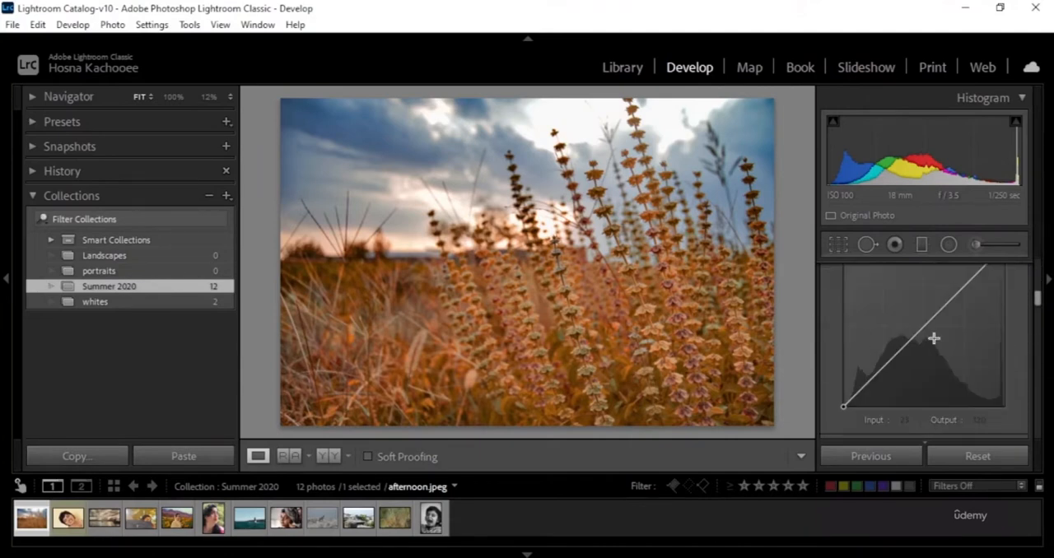
scroll(873, 402, up, 5)
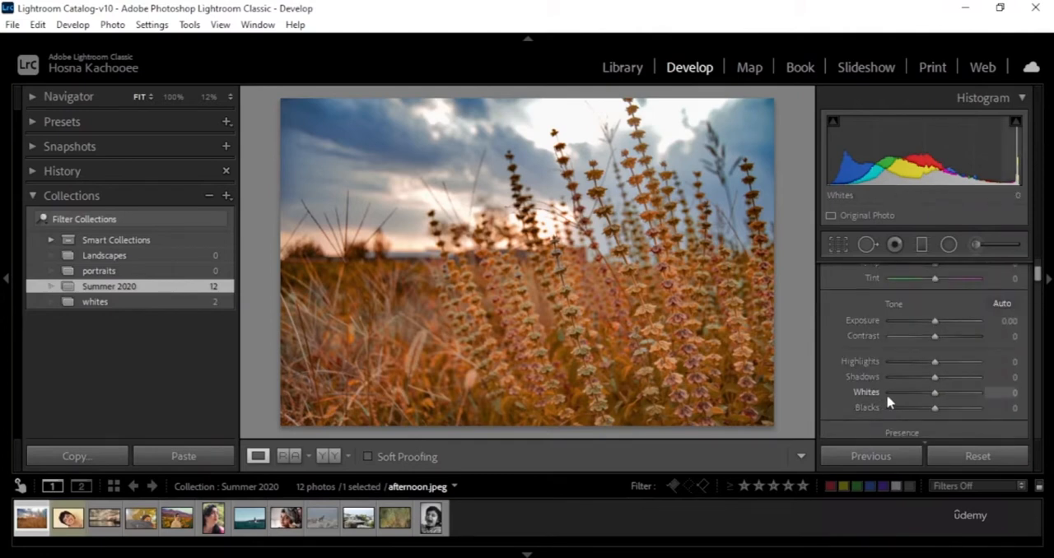
scroll(859, 369, up, 2)
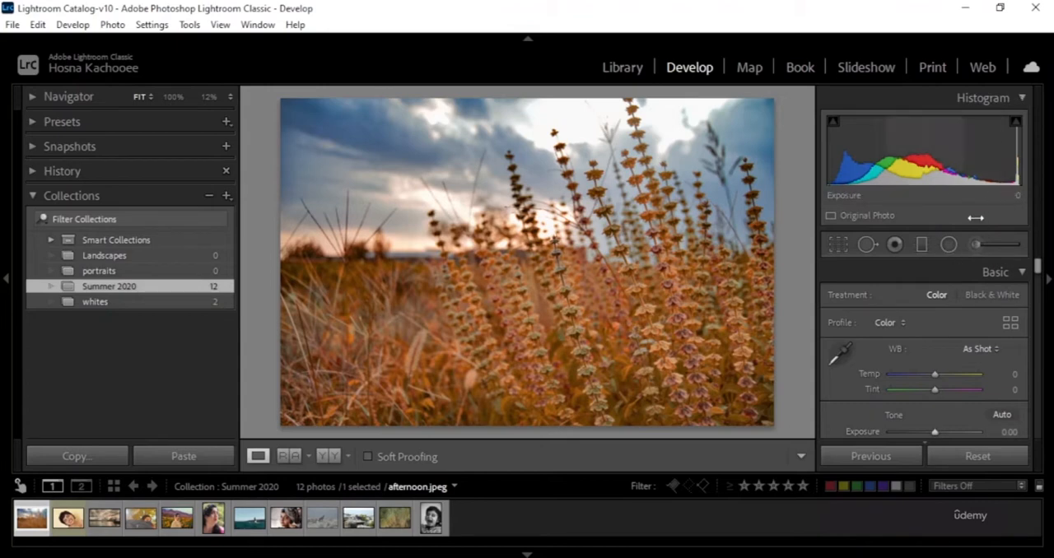
Collapse the histogram and crop afternoon.jpeg to a tighter freehand frame around the plants.
click(1023, 98)
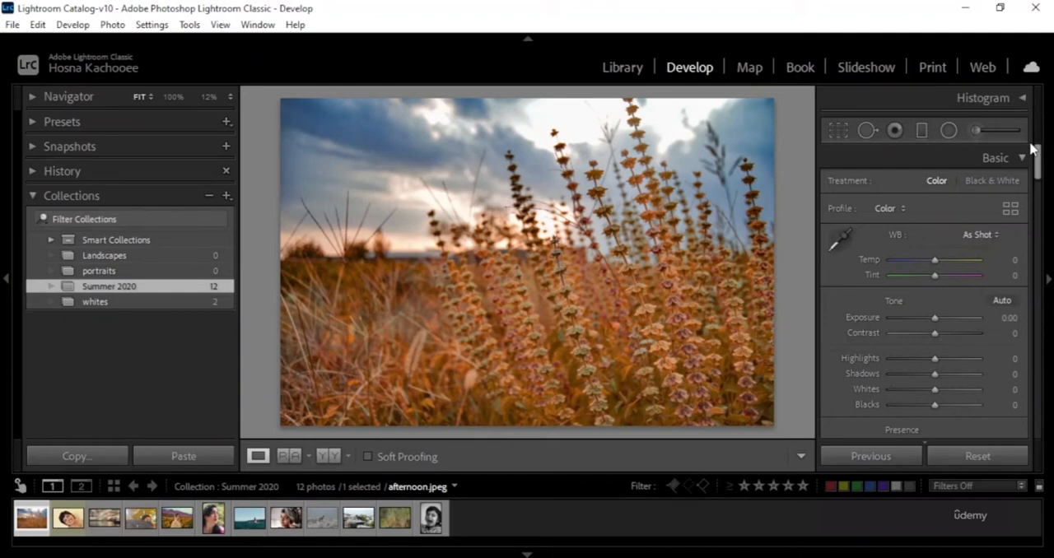
click(851, 141)
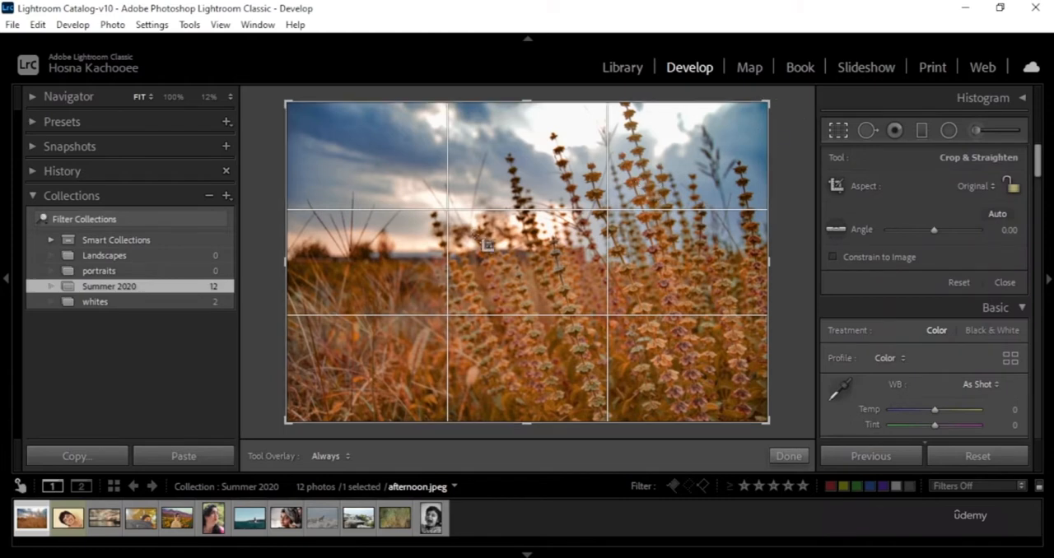
drag(359, 147, 730, 373)
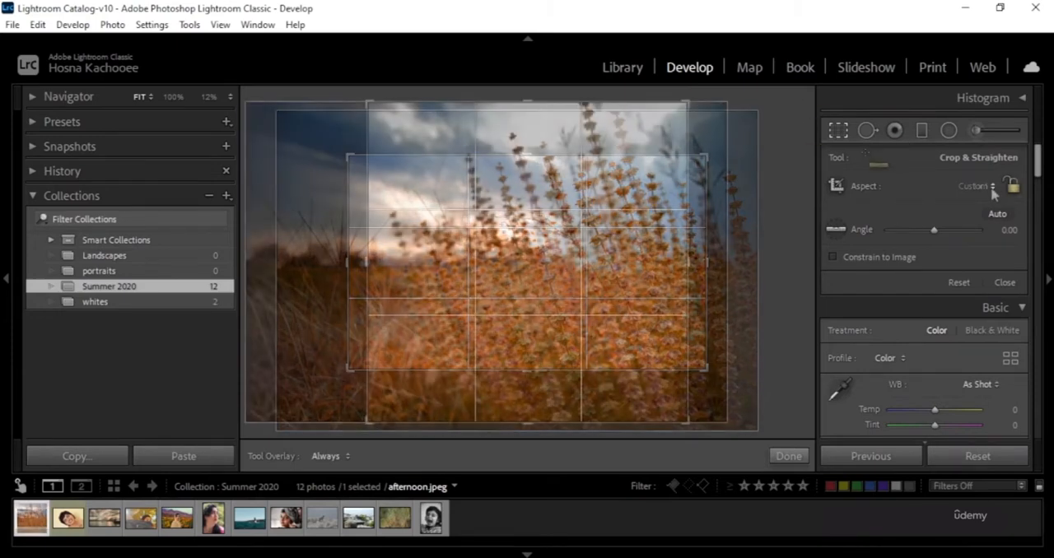
Set the crop aspect ratio to 2 x 3 / 4 x 6 and widen the crop frame to cover the full photo.
click(993, 190)
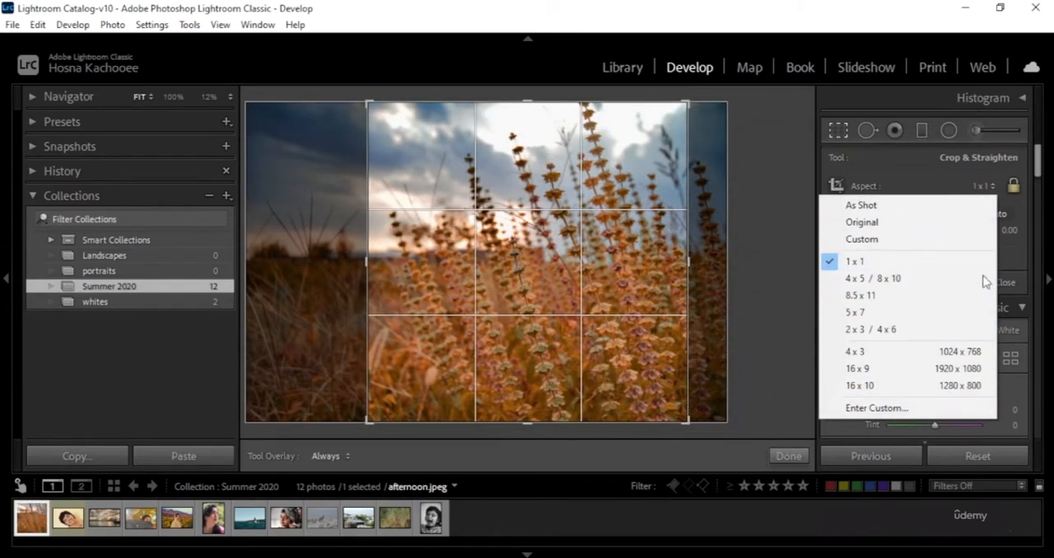
click(897, 332)
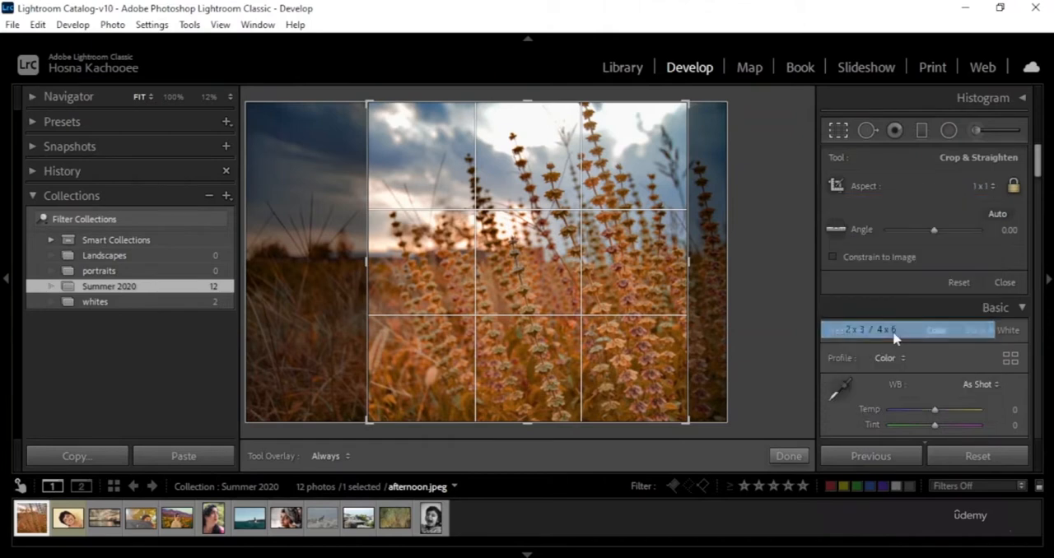
drag(348, 252, 283, 244)
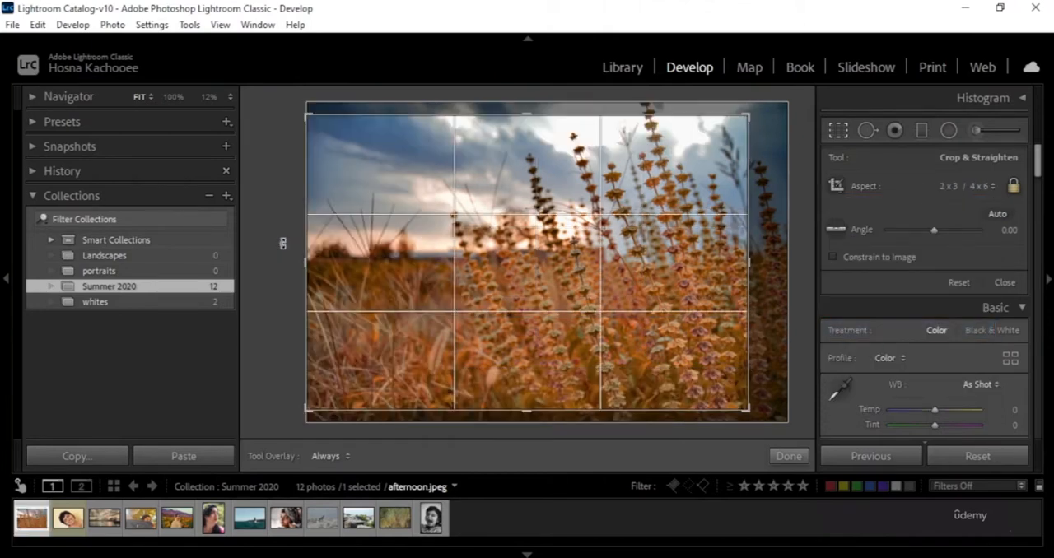
drag(751, 237, 807, 258)
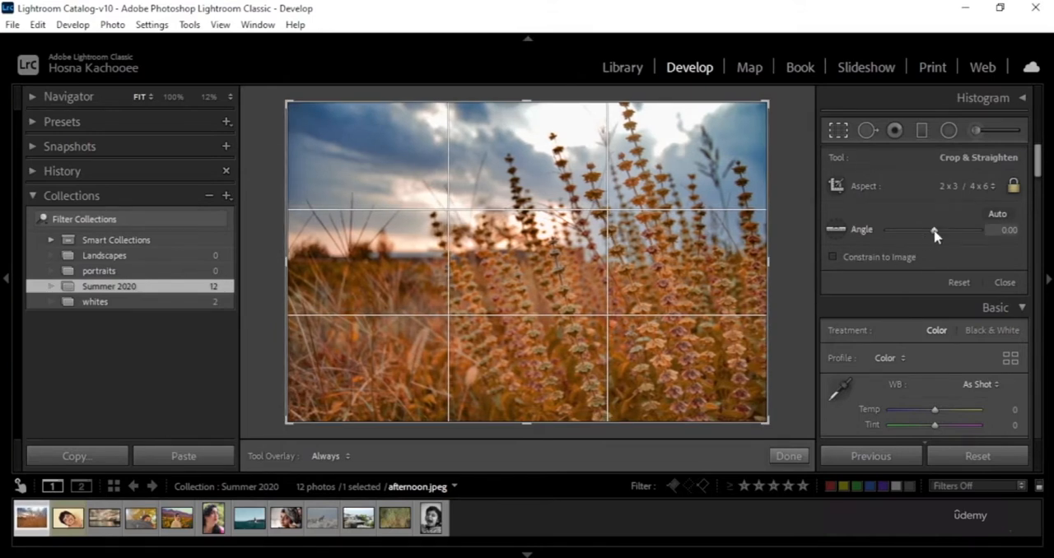
Reset the trial crop rotation and straighten afternoon.jpeg along its horizon with the Straighten tool, to an angle of about -0.36.
mouse_move(935, 235)
mouse_down()
mouse_move(878, 232)
mouse_move(1018, 235)
mouse_move(934, 233)
mouse_up()
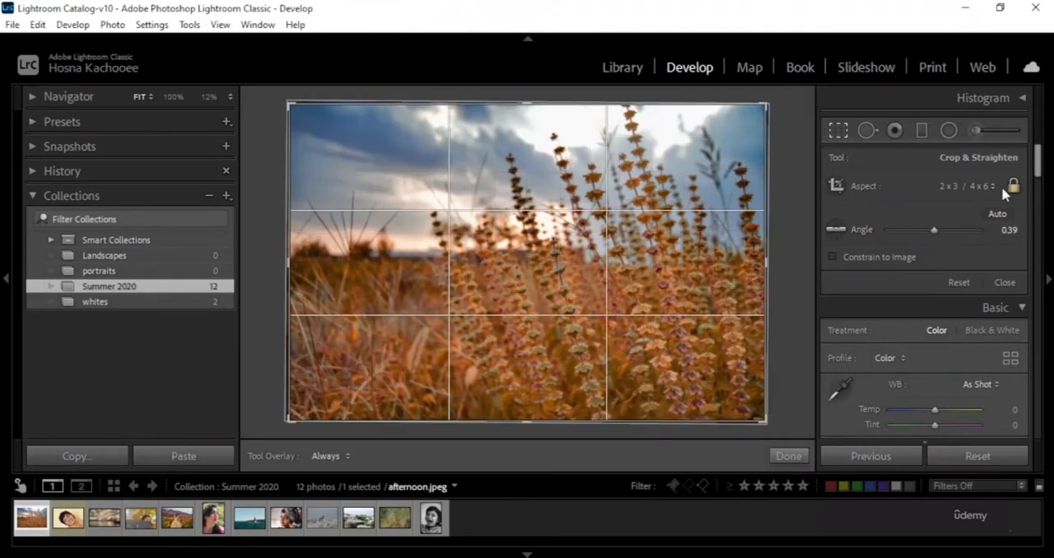
double_click(860, 232)
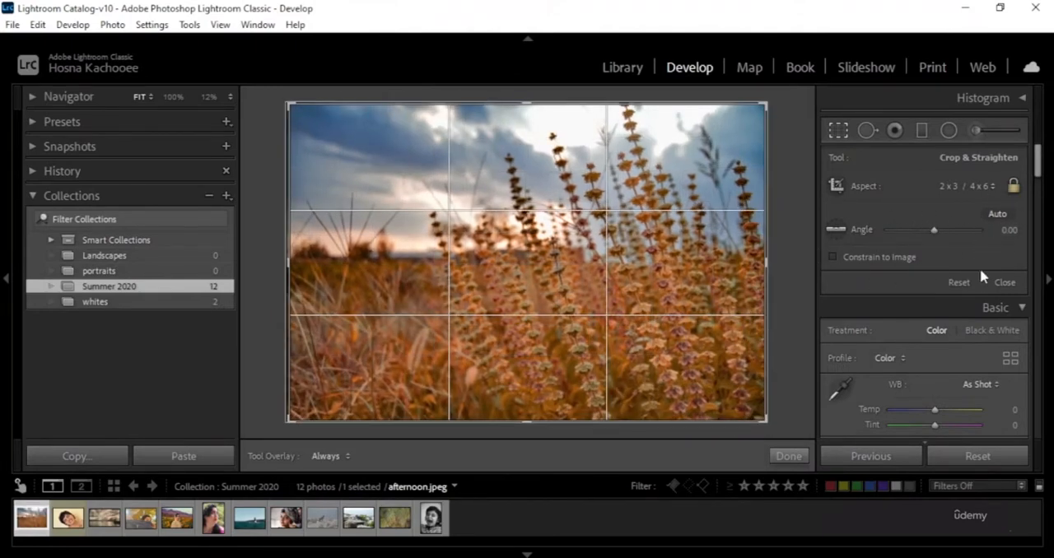
click(836, 230)
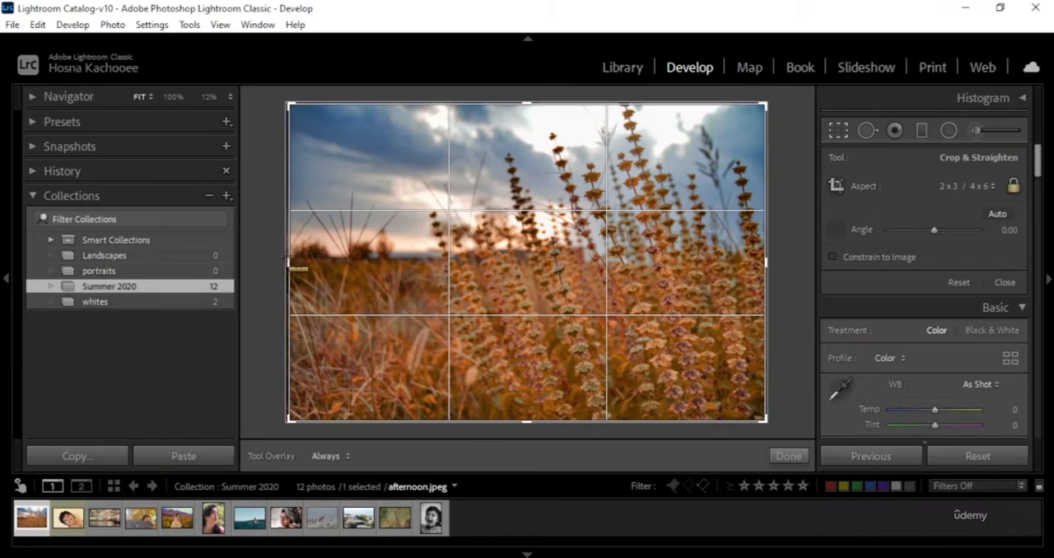
drag(286, 258, 779, 259)
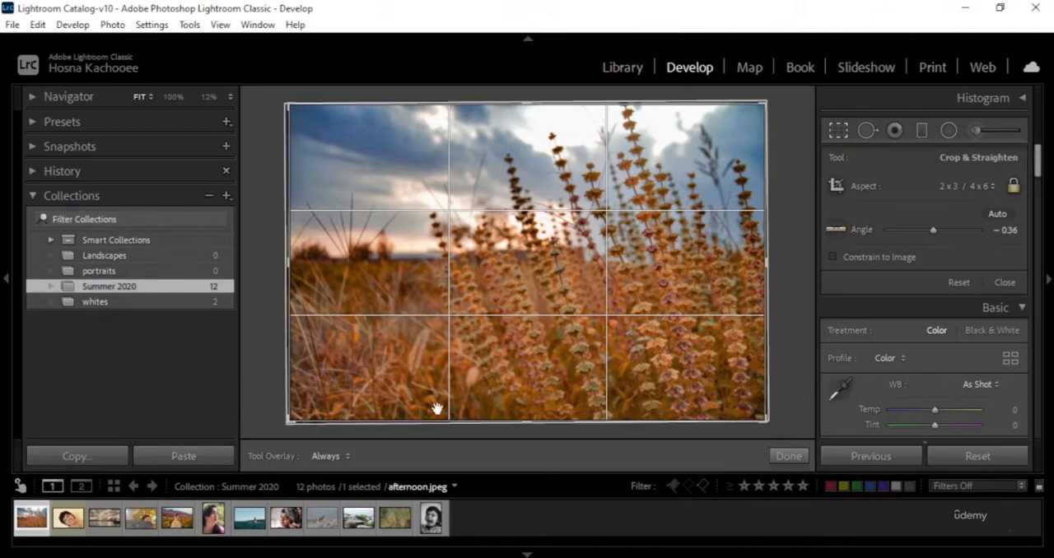
Switch to cheerful girl smiling.jpg, try straightening it with a reference line across the portrait, and undo the rotation.
click(69, 519)
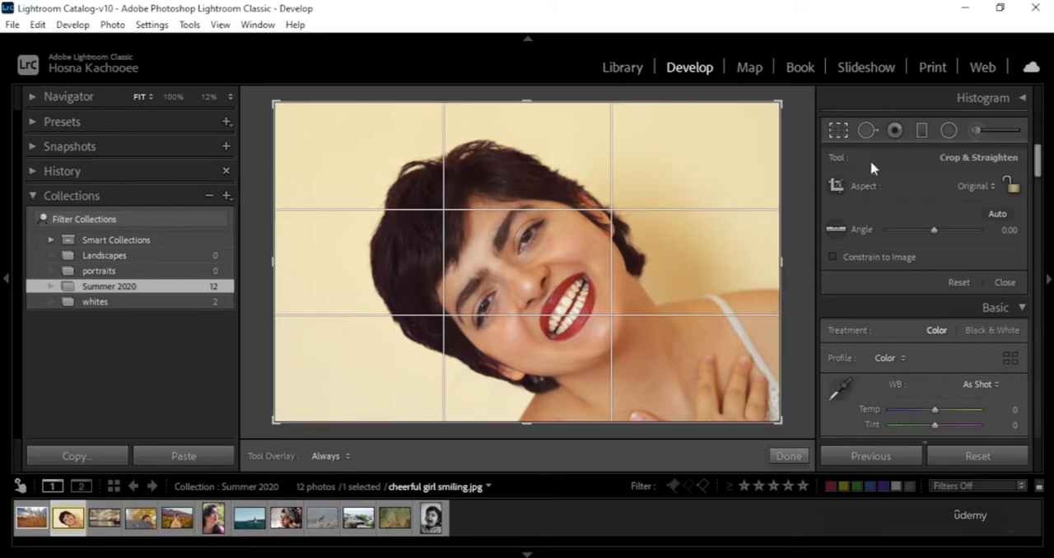
click(833, 230)
drag(287, 284, 876, 297)
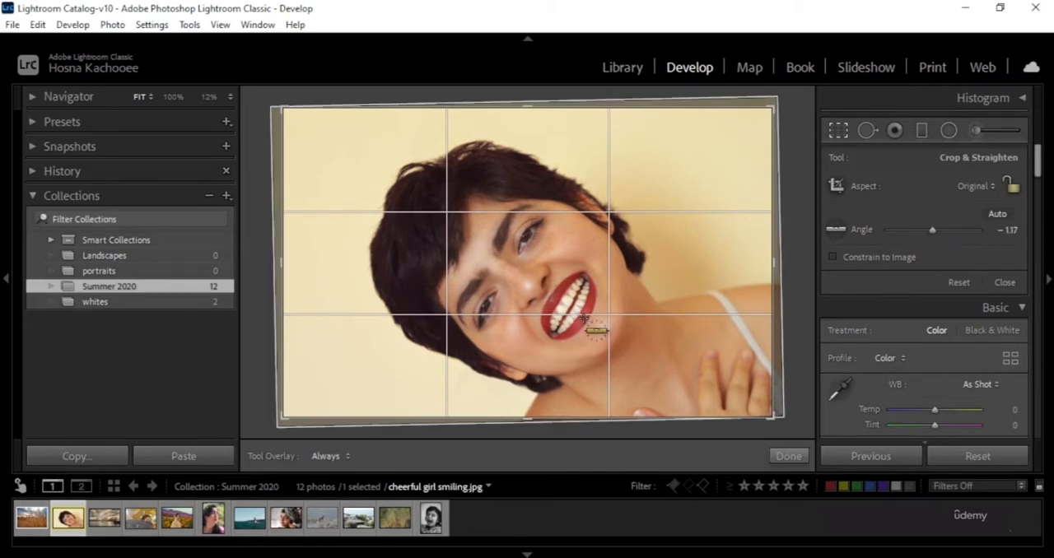
key(ctrl+z)
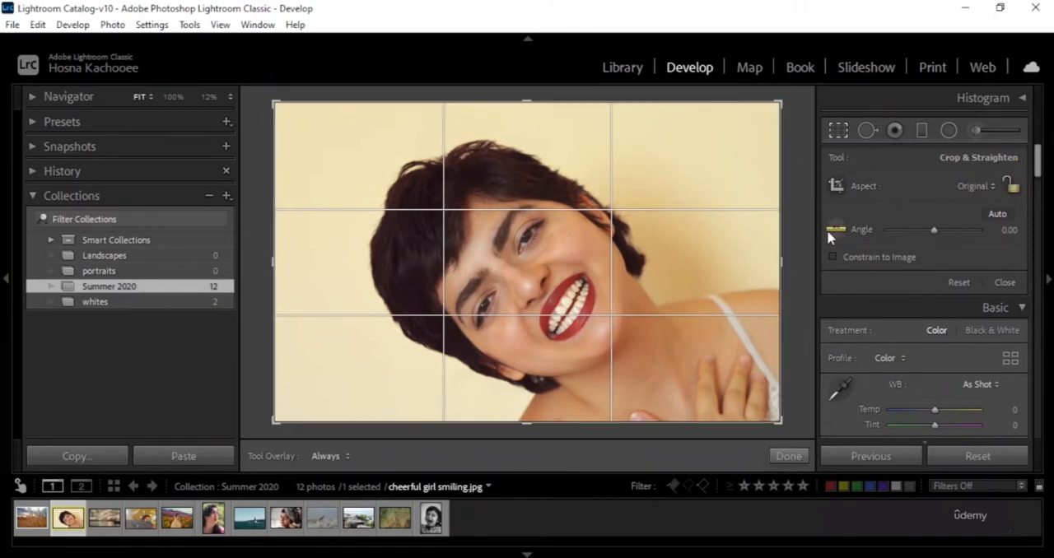
Finish cropping the portrait and close the Crop & Straighten tool.
scroll(913, 254, down, 3)
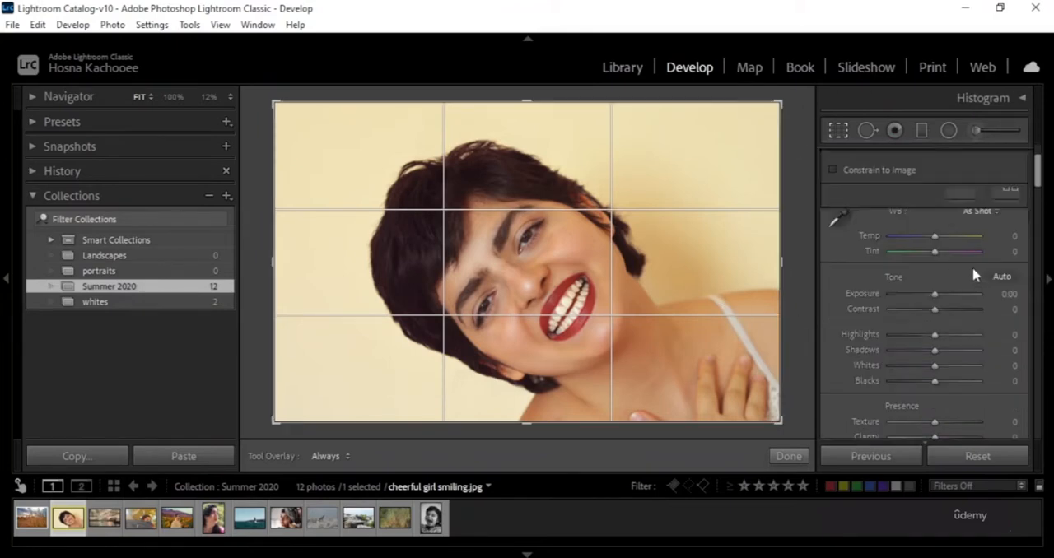
scroll(913, 273, up, 3)
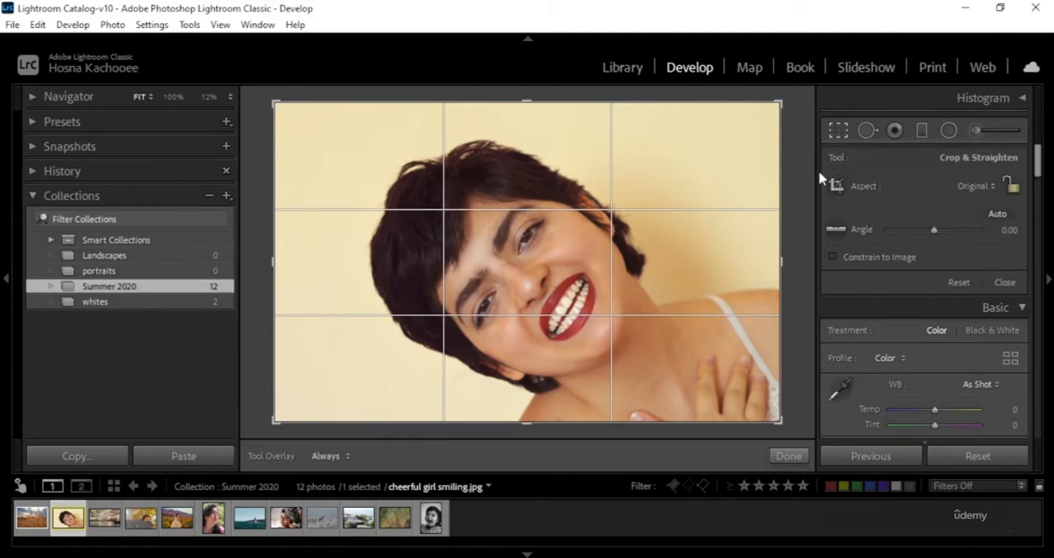
click(794, 455)
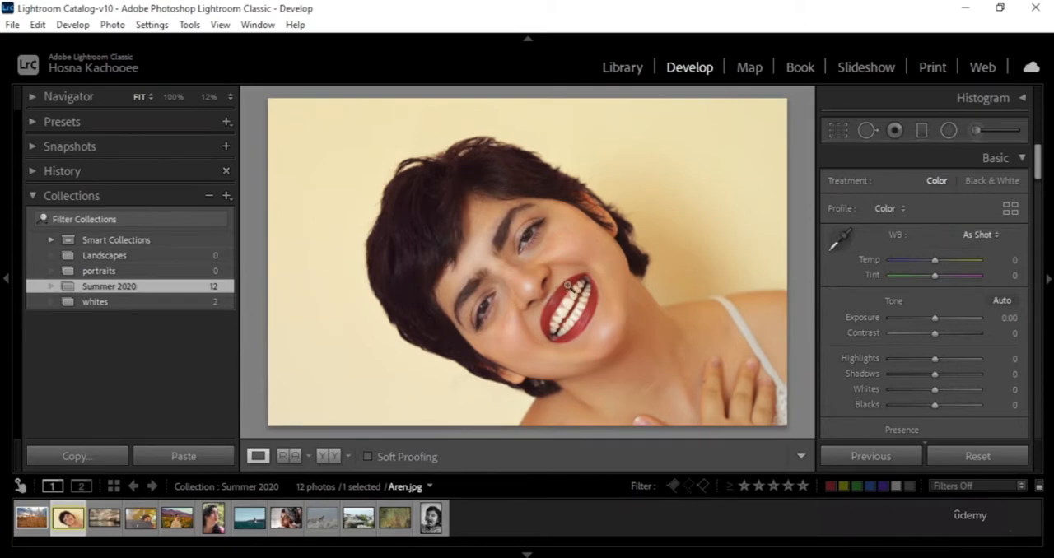
Set up the Spot Removal tool in Heal mode for the mouth area with size 20, feather 41 and opacity 100.
click(565, 302)
drag(525, 179, 560, 367)
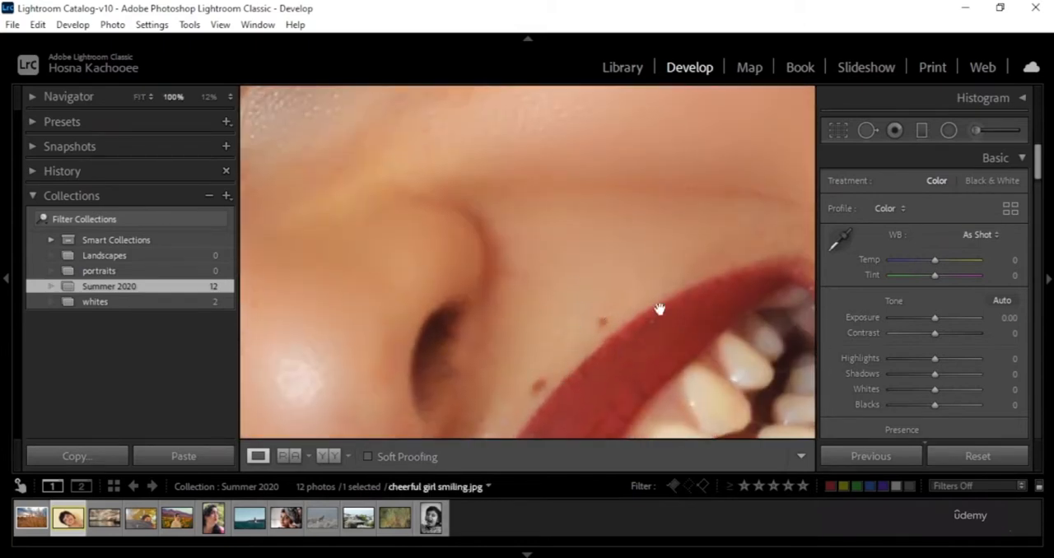
click(868, 130)
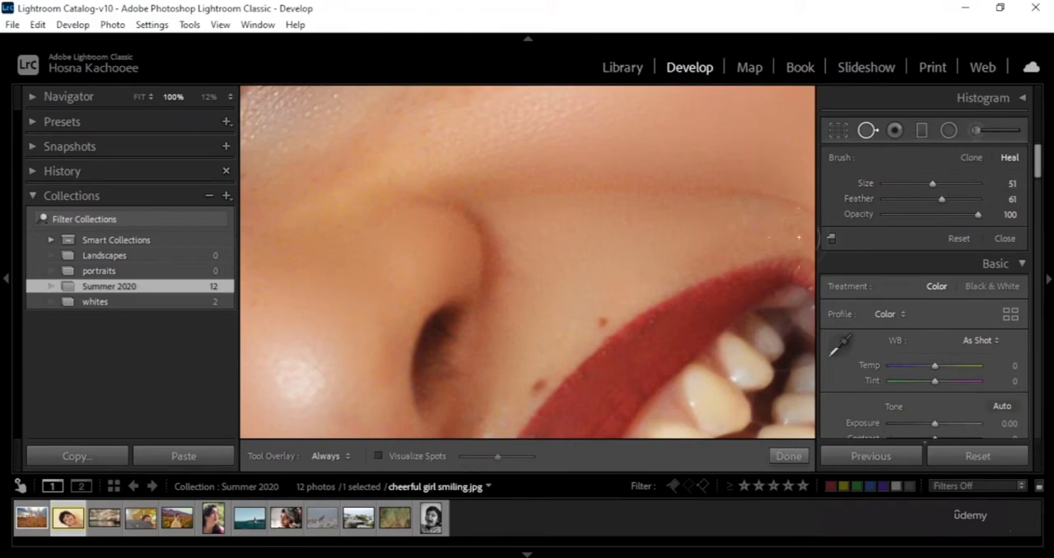
mouse_move(932, 183)
mouse_down()
mouse_move(889, 183)
mouse_move(943, 188)
mouse_move(909, 188)
mouse_move(926, 184)
mouse_up()
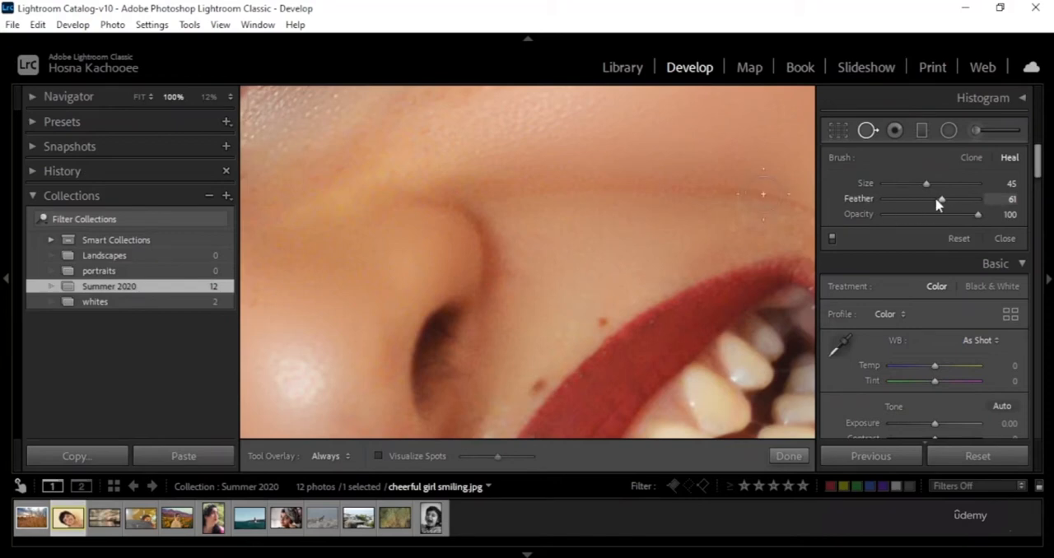
drag(988, 202, 951, 215)
drag(847, 215, 1027, 196)
drag(935, 221, 1021, 218)
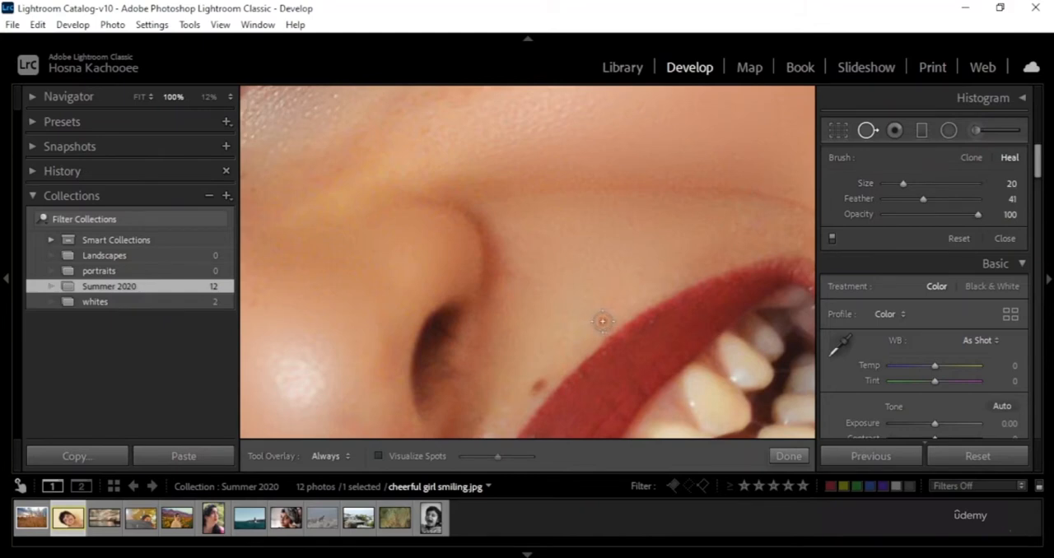
Heal the small spot just above the upper lip, using clean skin beside it as the sample source.
click(602, 321)
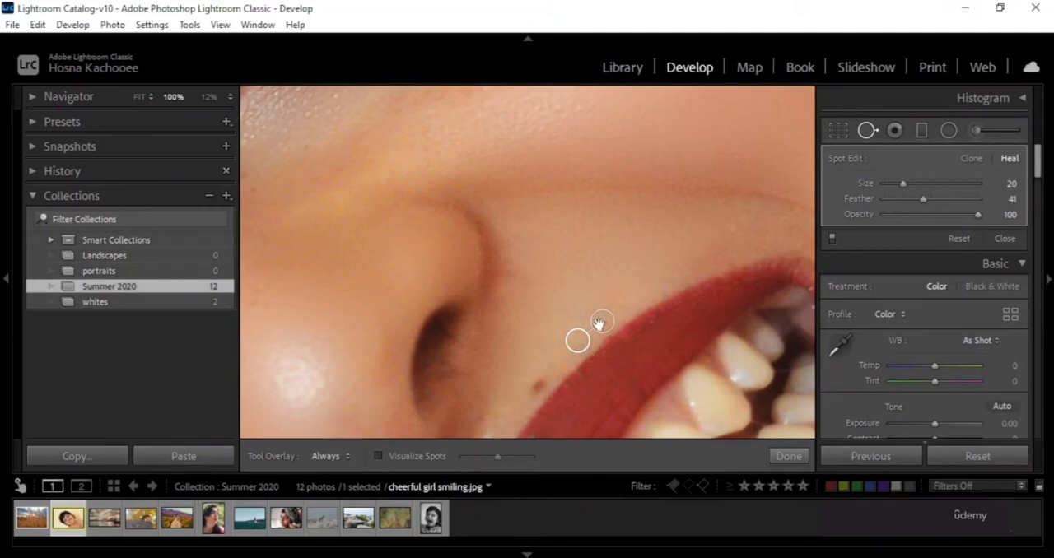
mouse_move(577, 340)
mouse_down()
mouse_move(565, 325)
mouse_move(624, 245)
mouse_move(525, 285)
mouse_move(555, 331)
mouse_move(649, 391)
mouse_move(646, 377)
mouse_up()
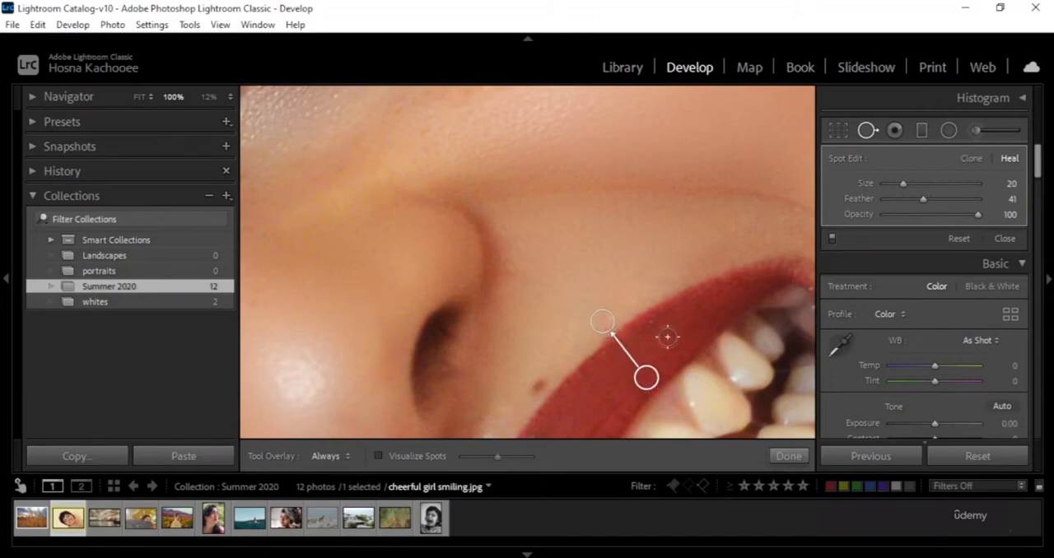
mouse_move(647, 378)
mouse_down()
mouse_move(585, 384)
mouse_move(445, 352)
mouse_move(434, 262)
mouse_move(510, 285)
mouse_move(576, 334)
mouse_move(562, 338)
mouse_up()
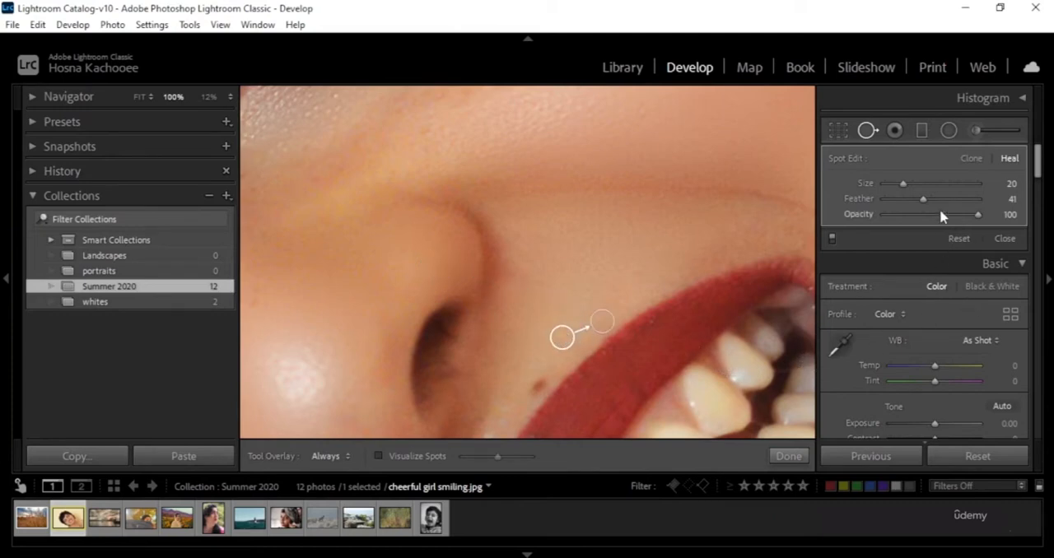
Set the healed spot's feather to 0 with opacity at 100, and finish the spot edit.
drag(979, 216, 955, 221)
drag(928, 215, 1020, 231)
drag(924, 200, 887, 221)
click(786, 456)
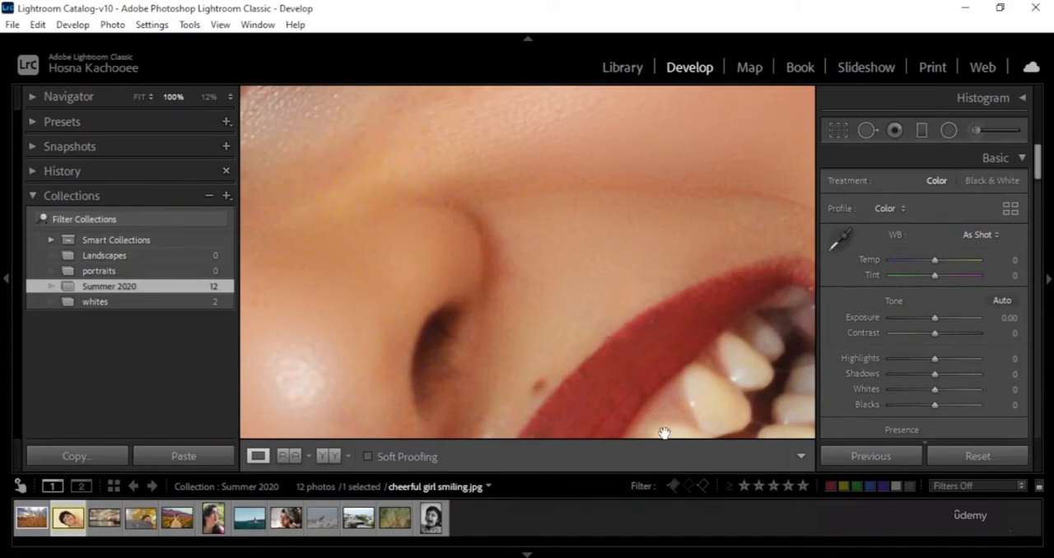
Try healing a patch on the upper lip's edge at size 20 and feather 0, sampling nearby skin, and undo the sample source change.
click(619, 340)
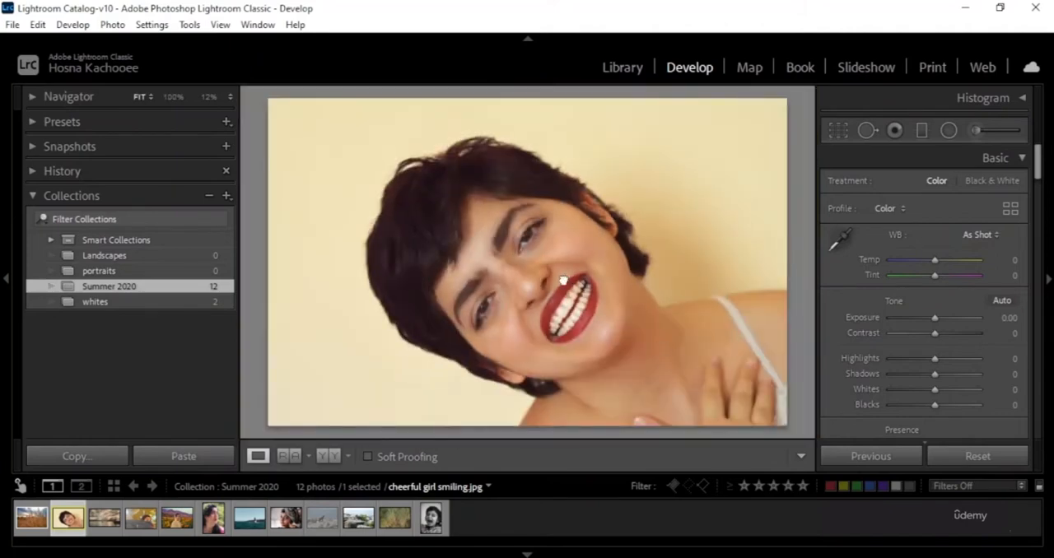
click(563, 280)
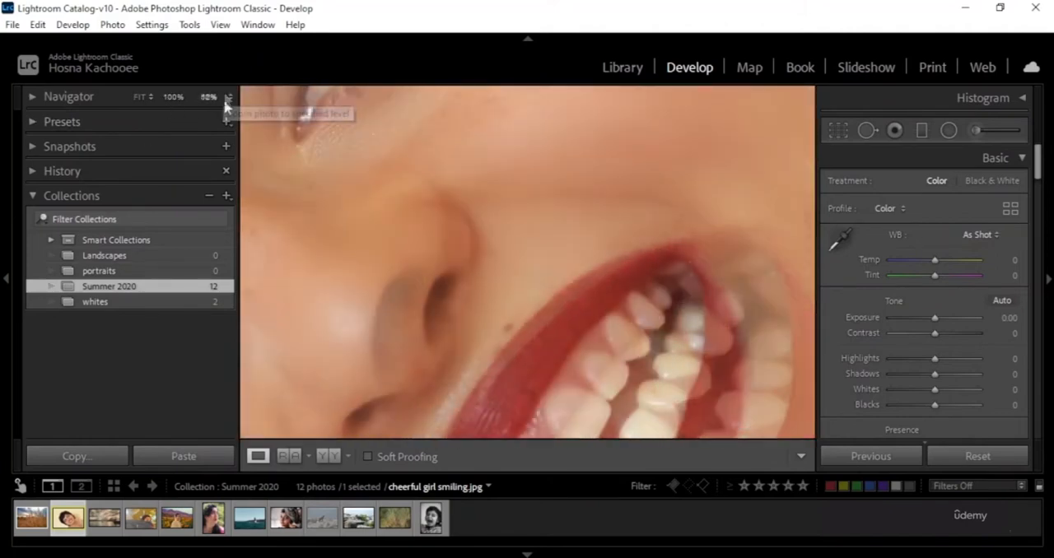
click(228, 97)
click(185, 274)
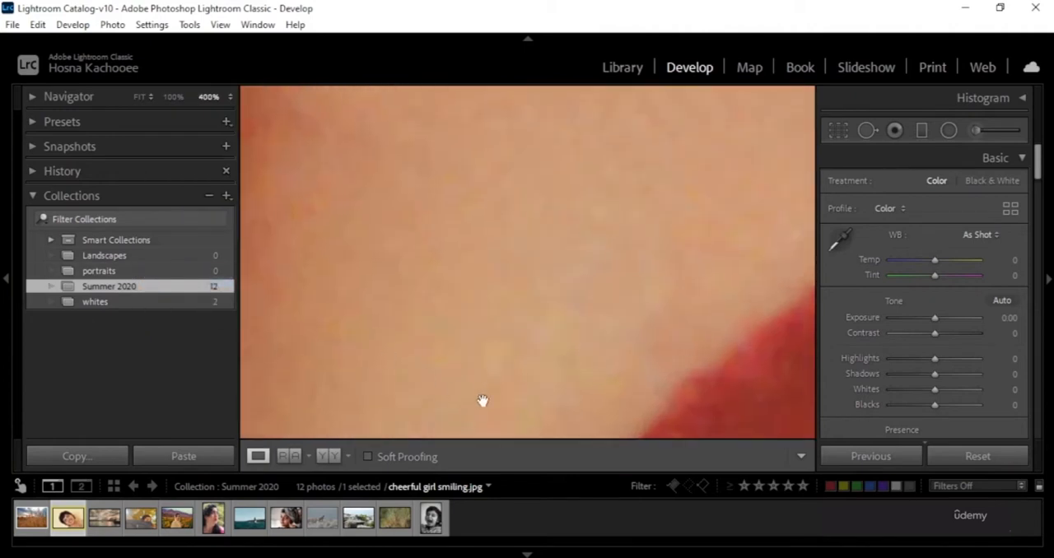
drag(483, 401, 494, 107)
drag(604, 219, 453, 231)
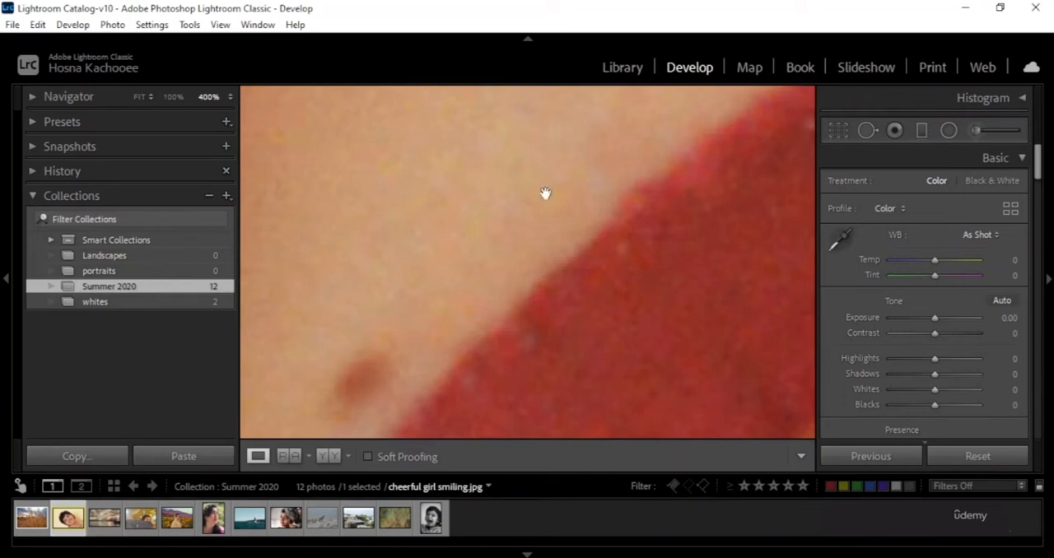
drag(583, 353, 530, 282)
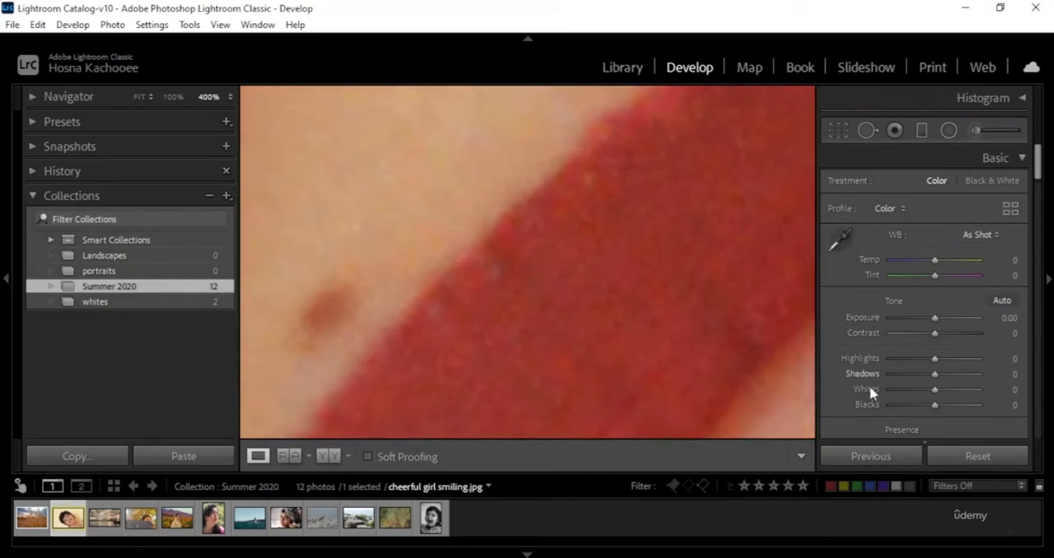
click(872, 132)
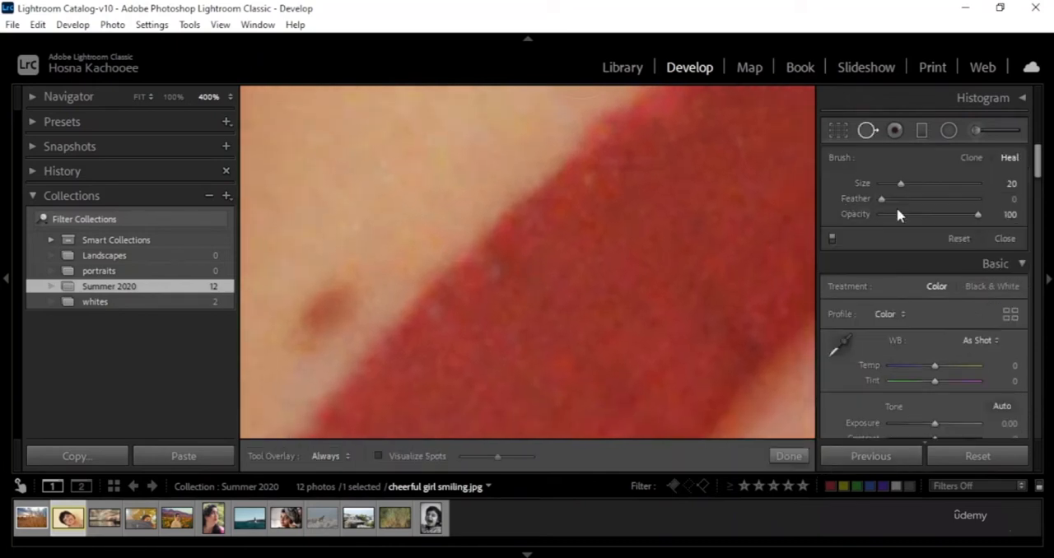
click(531, 221)
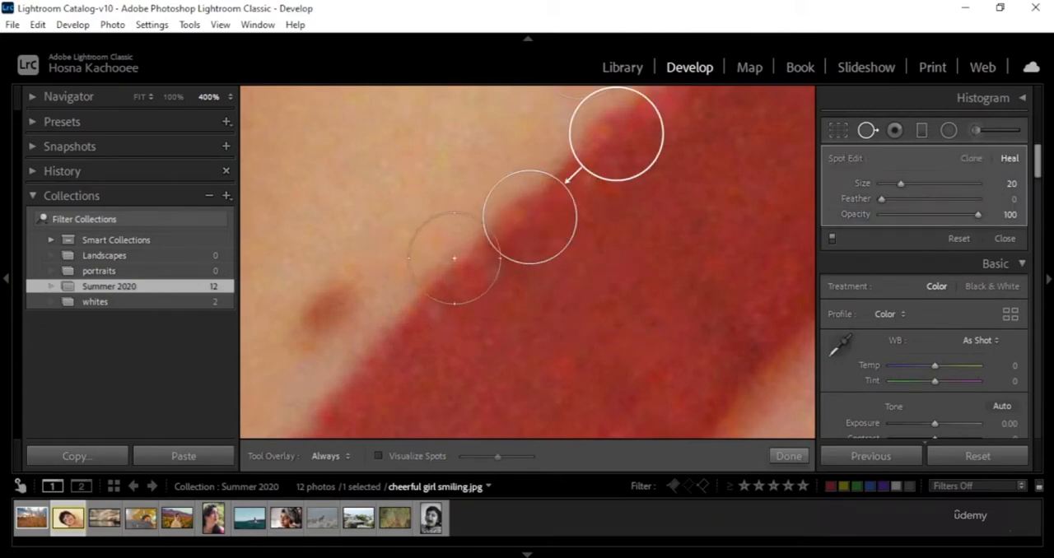
mouse_move(612, 143)
mouse_down()
mouse_move(617, 130)
mouse_move(376, 188)
mouse_move(363, 162)
mouse_up()
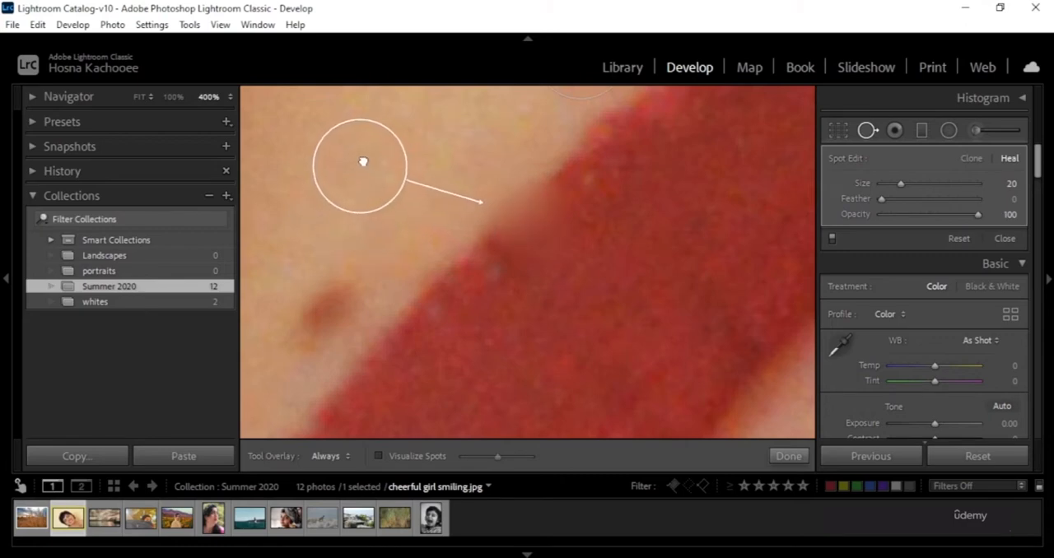
click(785, 457)
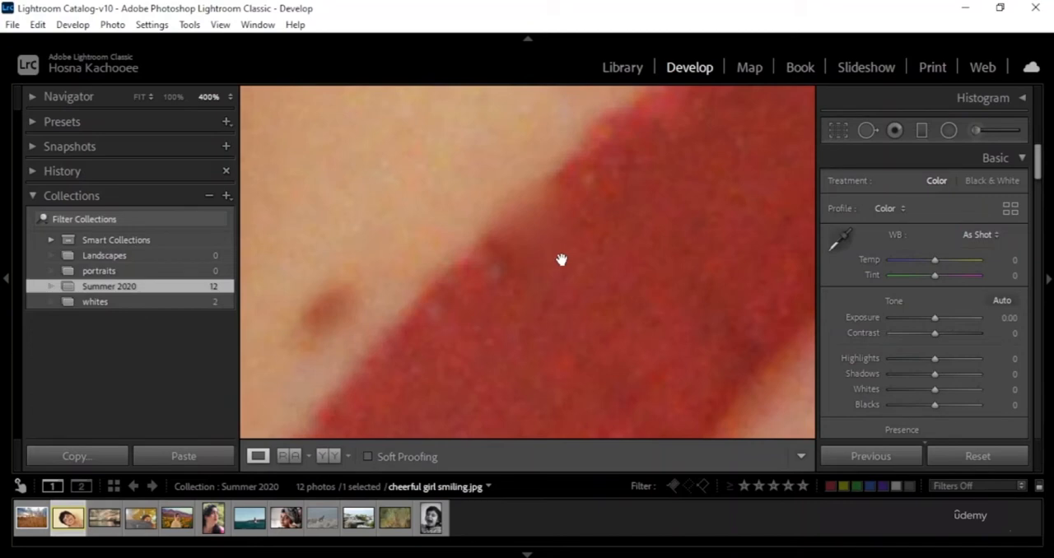
key(ctrl+z)
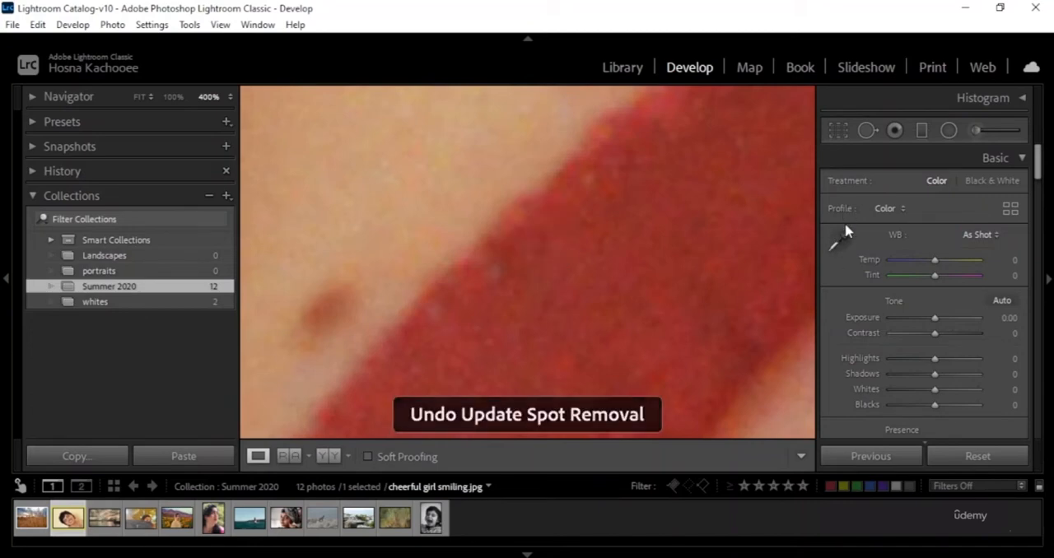
Set the Heal brush's feather to 74, reselect the spot on the lip's edge, and undo adding that spot.
click(866, 132)
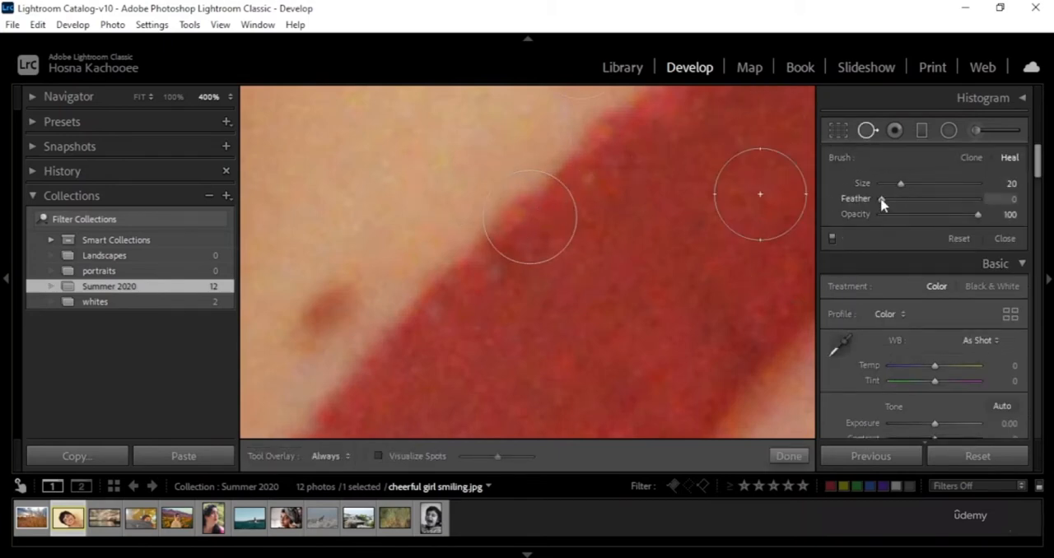
drag(882, 200, 952, 215)
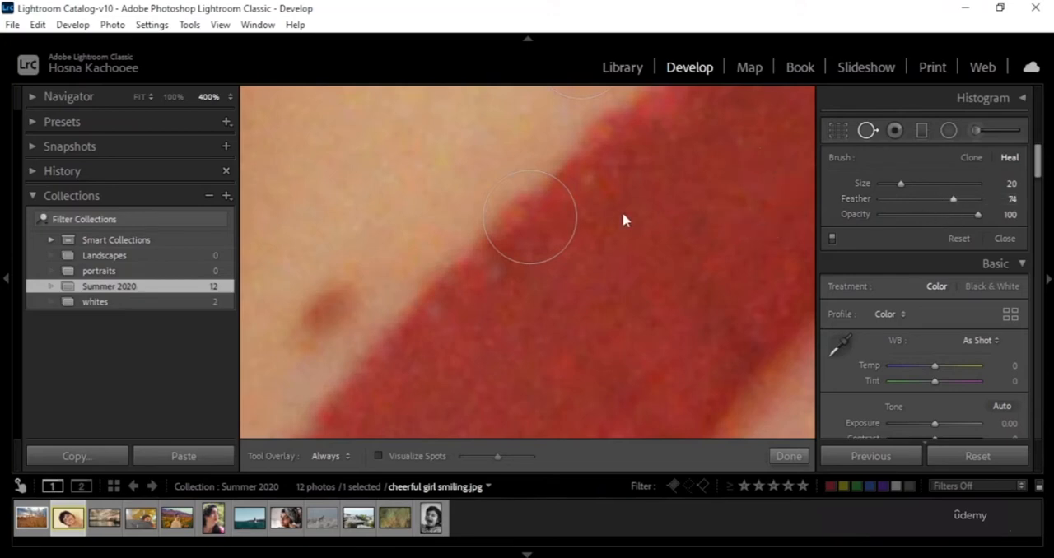
click(530, 219)
click(788, 455)
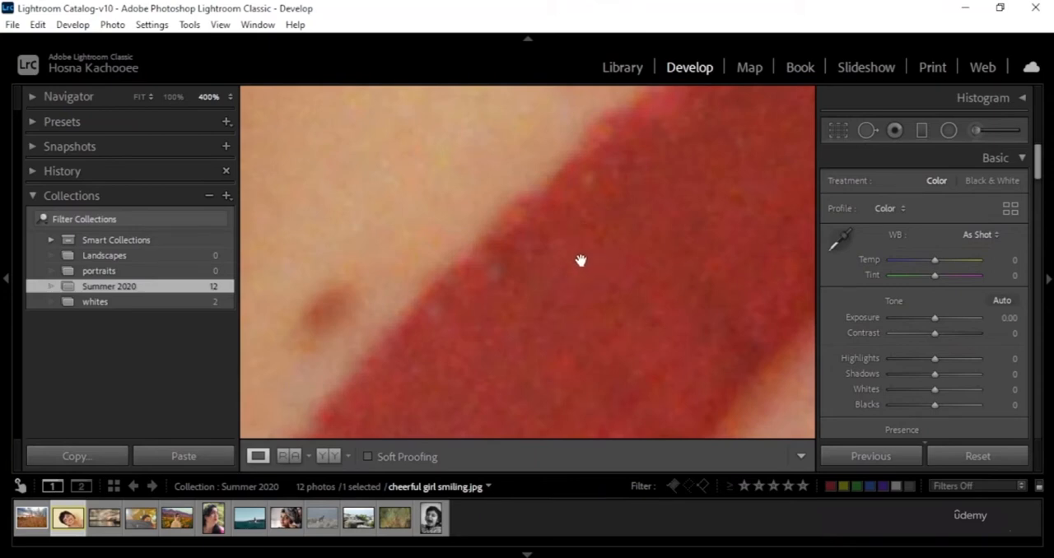
key(ctrl+z)
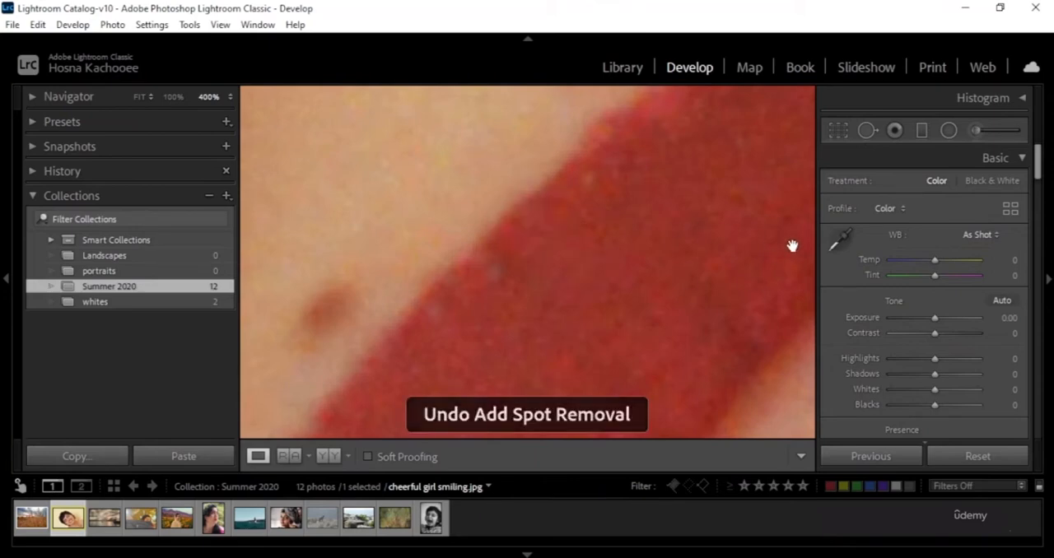
Heal the mole beside the upper lip at size 24 and opacity 100, and finish with the spot's feather at 89.
click(864, 130)
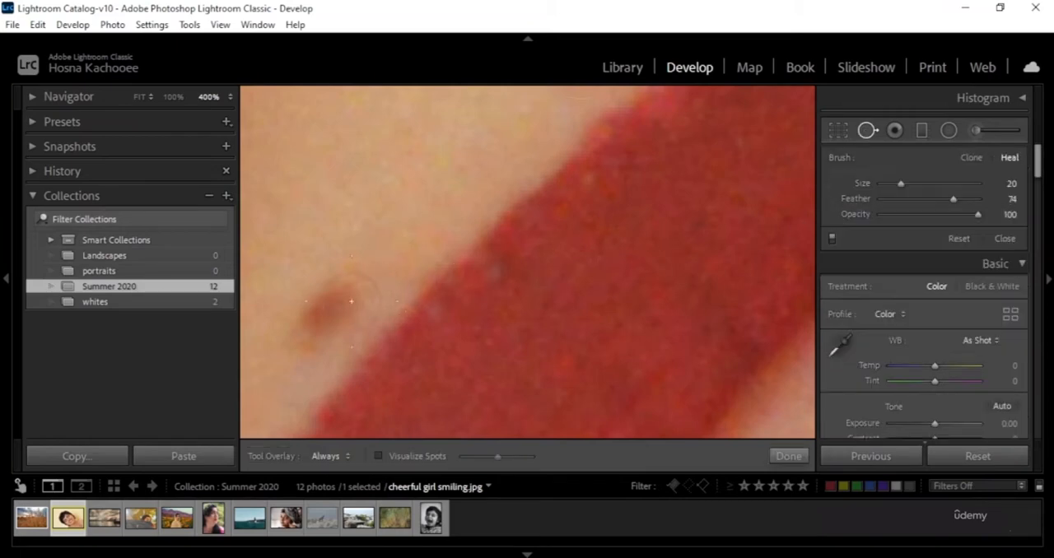
drag(953, 199, 905, 184)
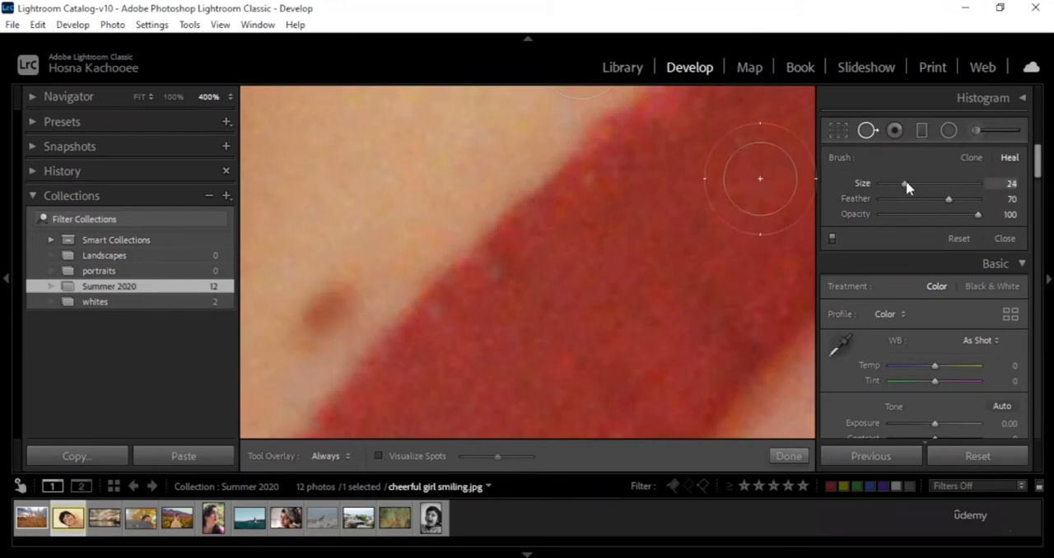
click(326, 313)
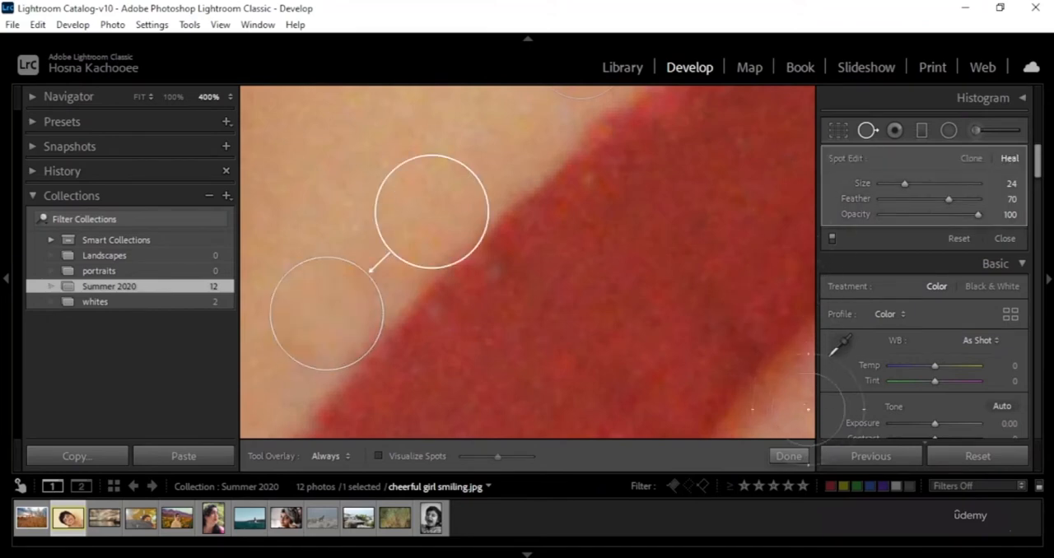
drag(949, 198, 965, 199)
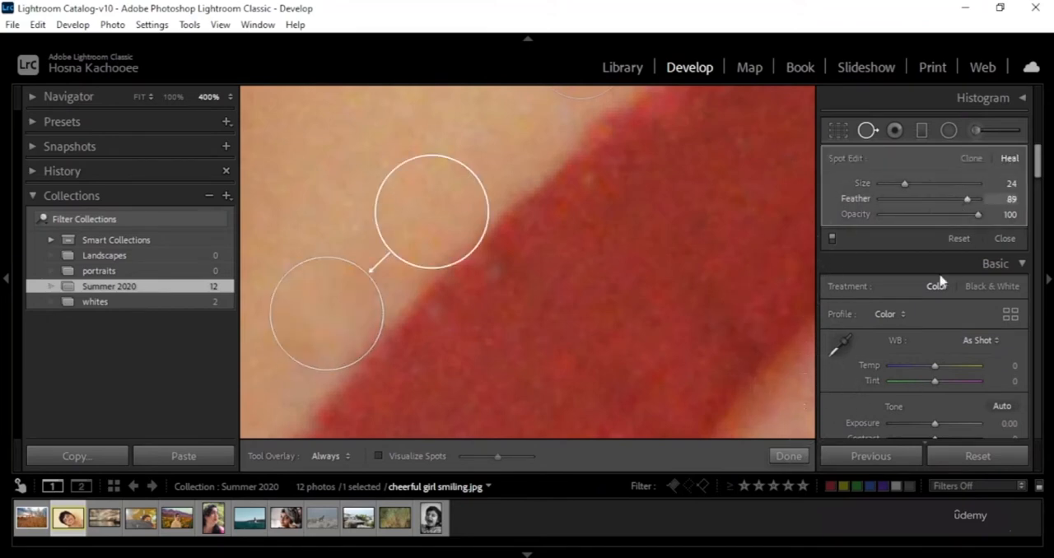
click(792, 458)
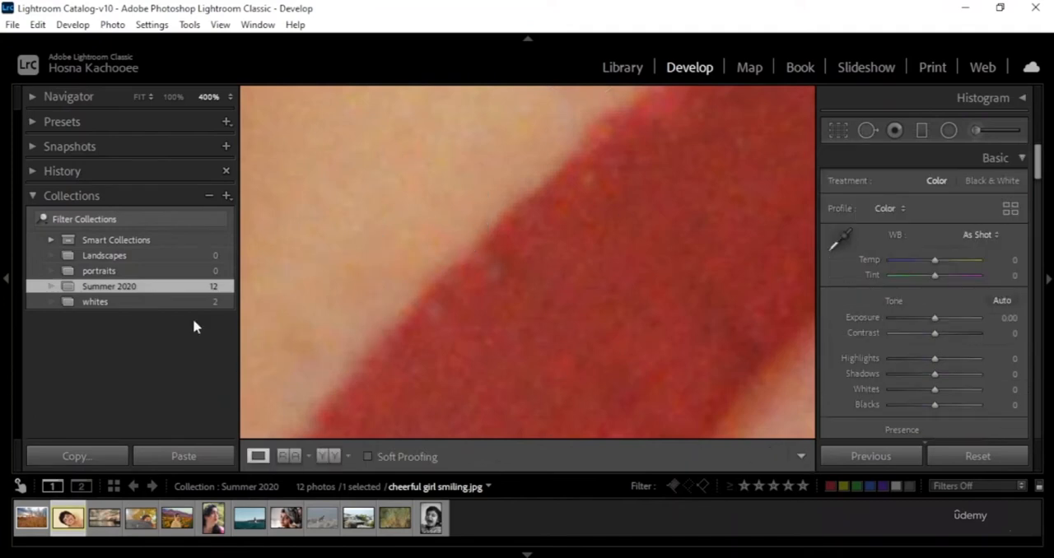
Revert the portrait to the Reset Settings state in its edit history, discarding all spot removals.
click(451, 132)
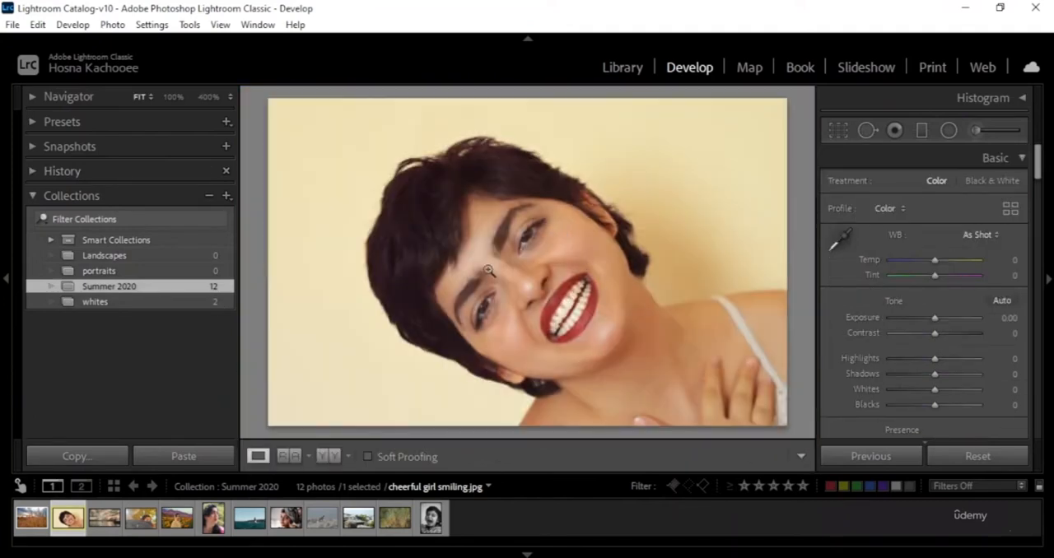
click(33, 171)
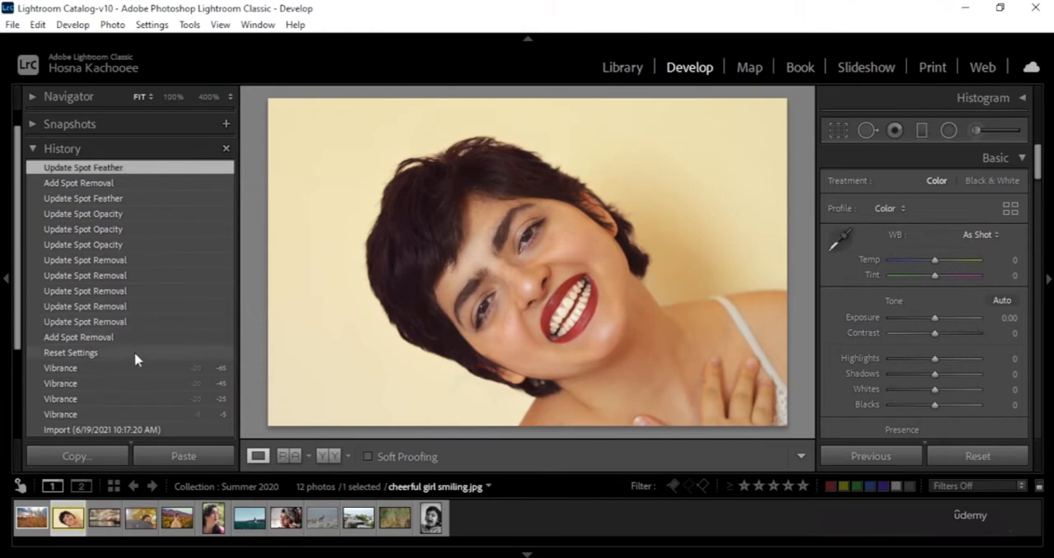
scroll(145, 273, down, 3)
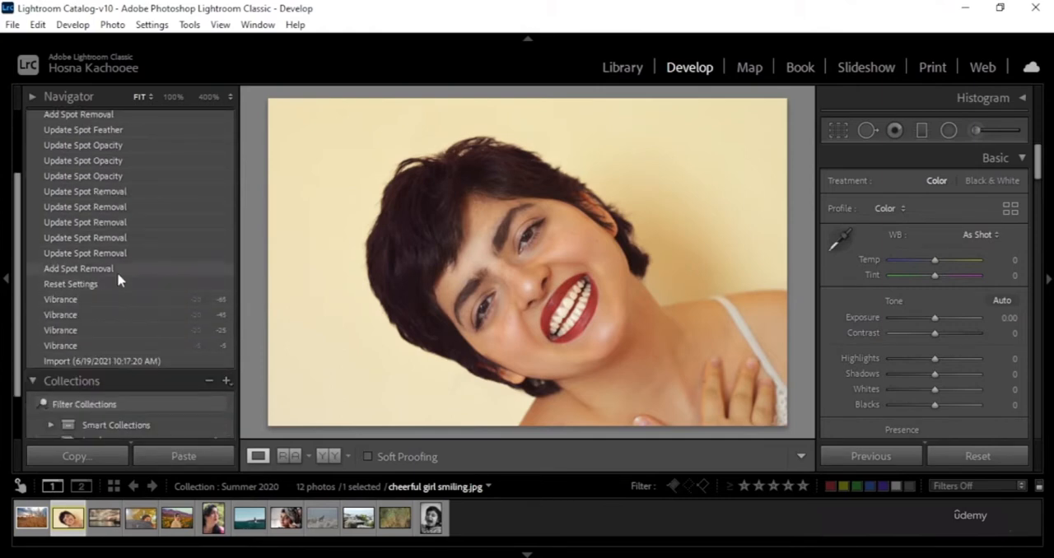
click(117, 285)
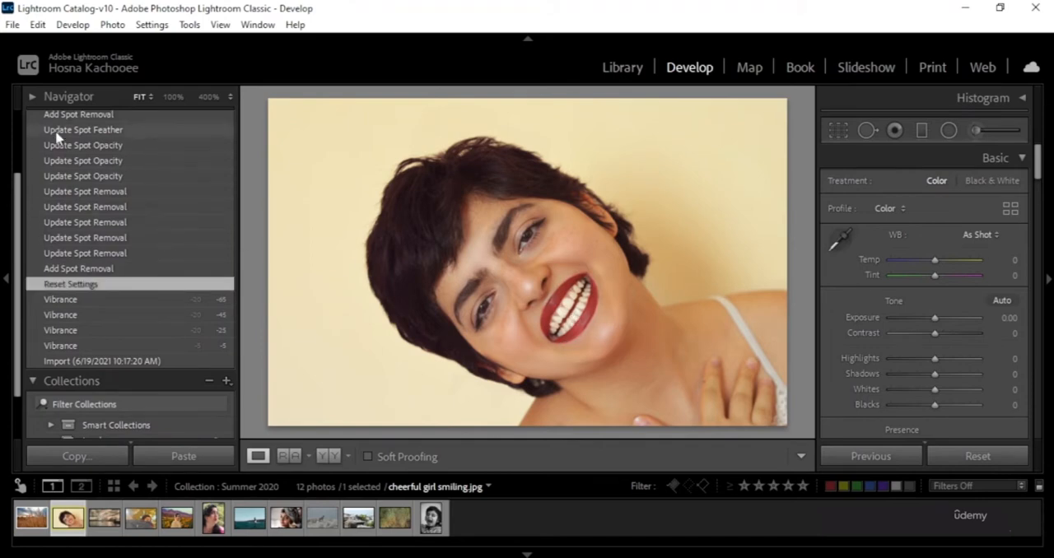
scroll(47, 167, up, 3)
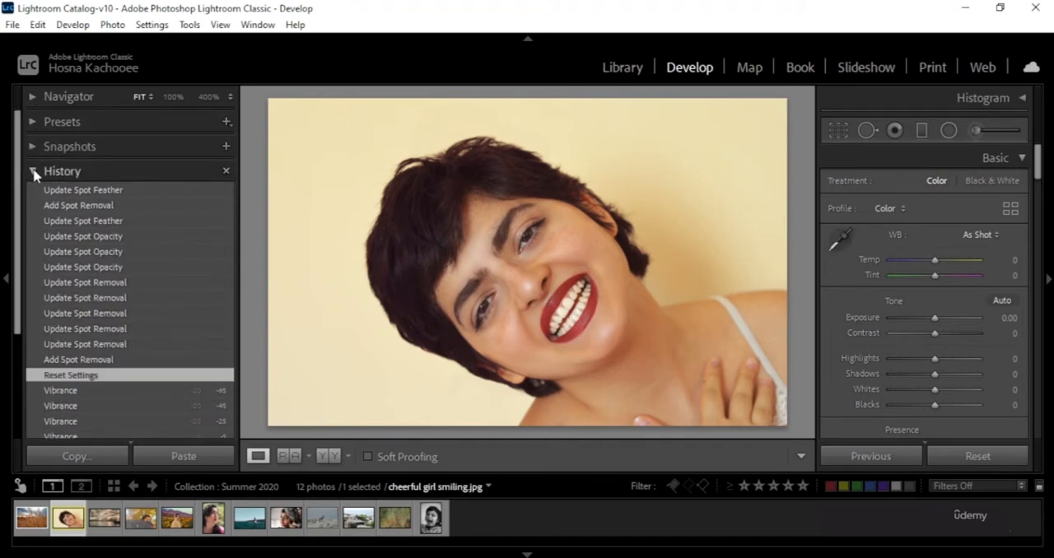
click(35, 173)
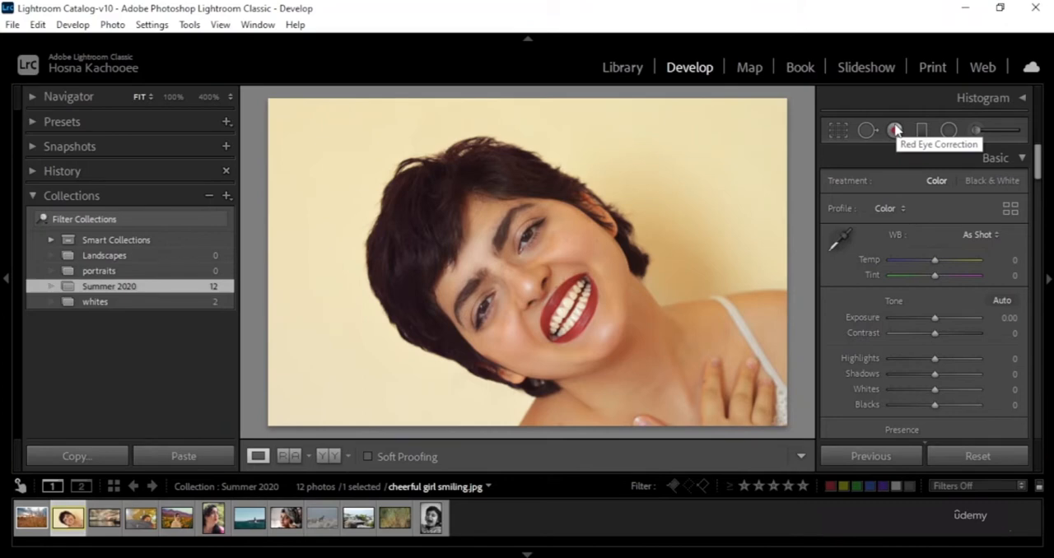
Apply two Red Eye Correction edits to the portrait's upper eye and close the tool.
click(895, 131)
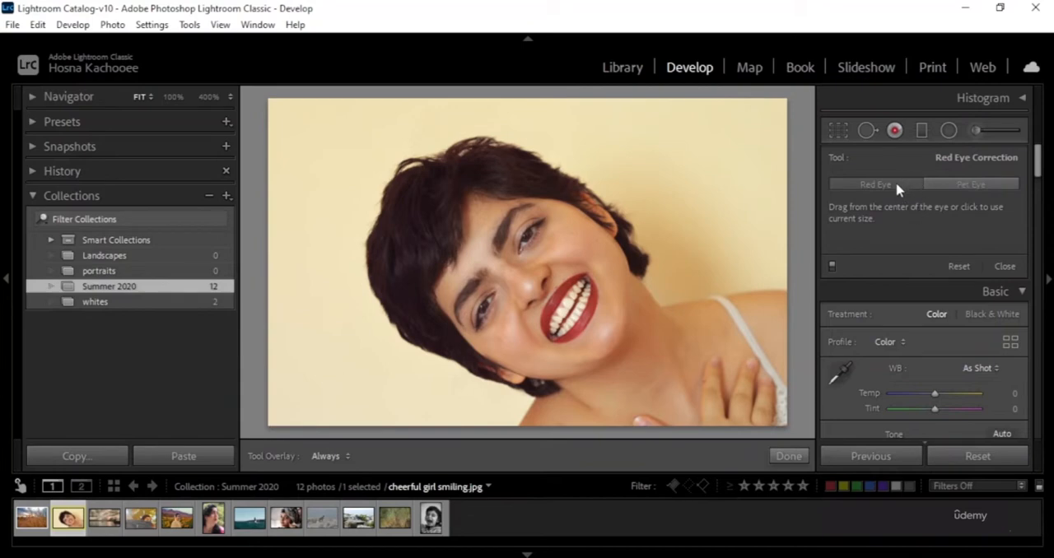
click(972, 188)
click(526, 236)
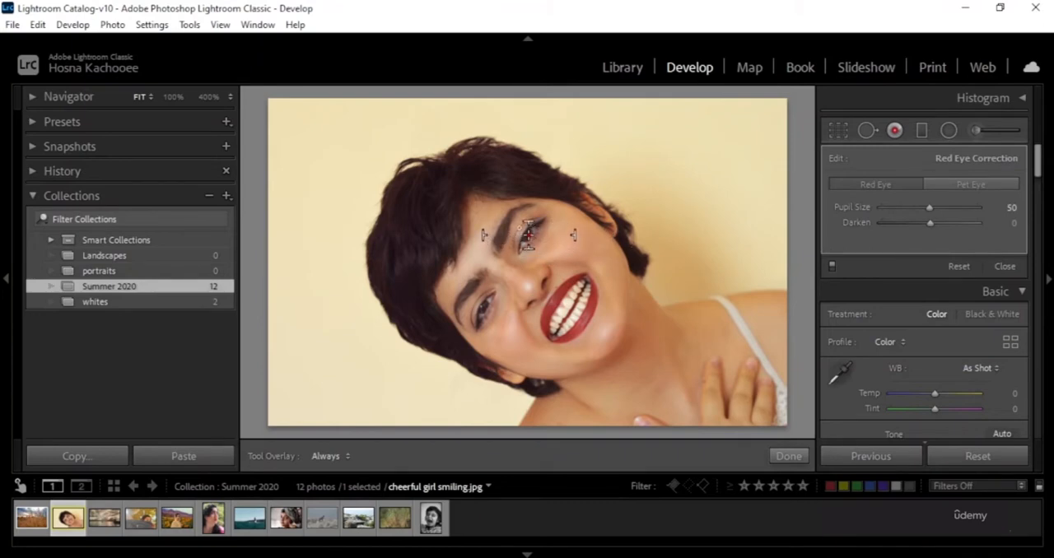
click(529, 236)
click(783, 456)
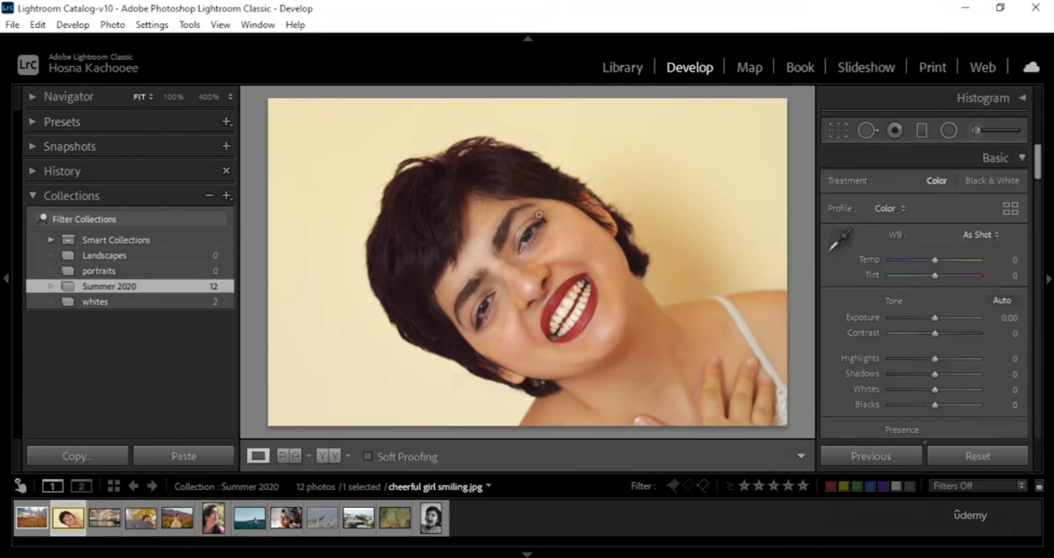
Examine the corrected eye, its eyelid and the surrounding skin at 400% to check the effect of the red eye correction.
click(544, 253)
drag(491, 242, 585, 289)
drag(419, 223, 626, 362)
drag(372, 214, 680, 401)
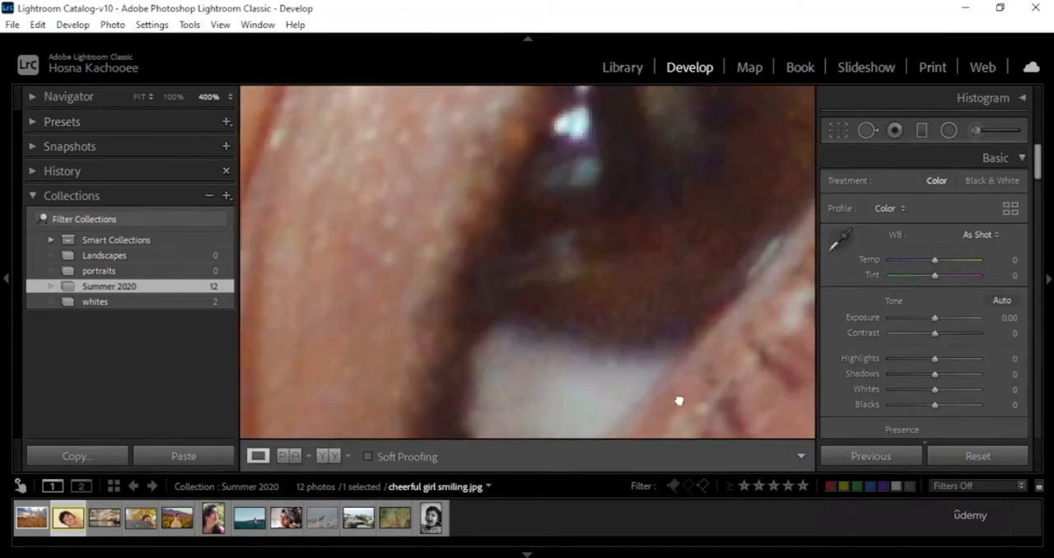
drag(469, 222, 658, 432)
drag(699, 252, 512, 430)
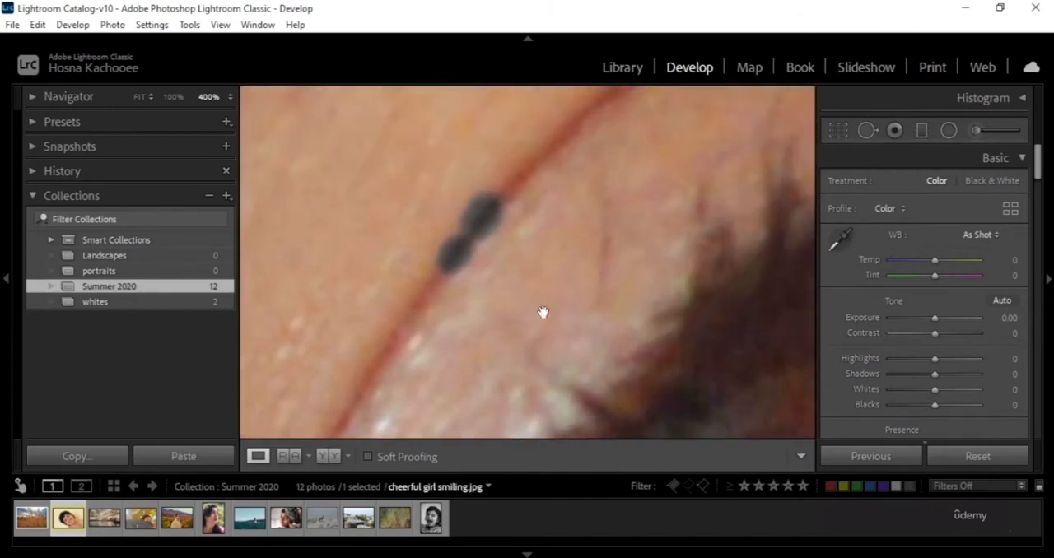
drag(582, 360, 376, 174)
drag(502, 344, 559, 223)
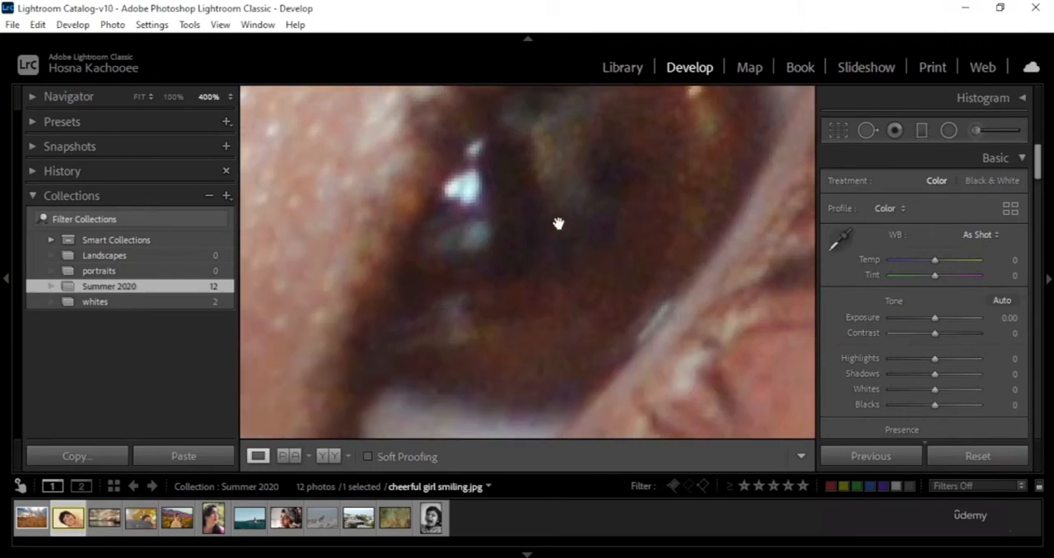
drag(405, 170, 412, 290)
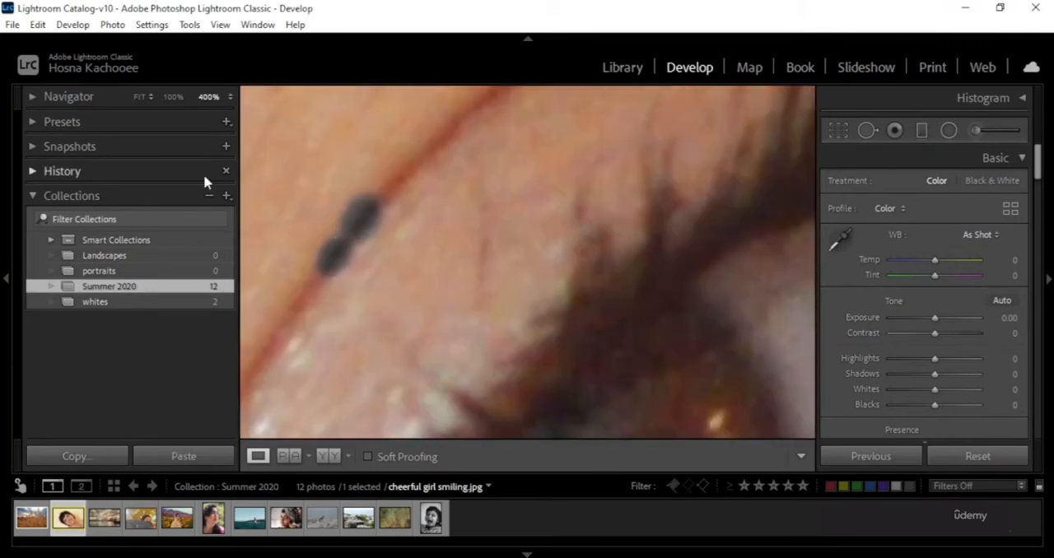
Revert the portrait to the Reset Settings state in its edit history and check the upper eye at 100% zoom.
click(111, 170)
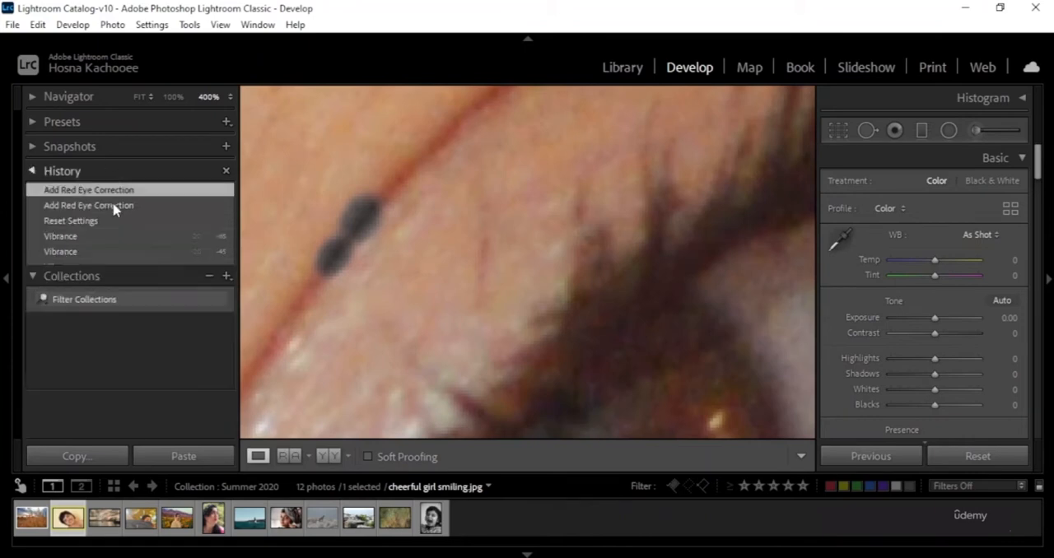
click(87, 222)
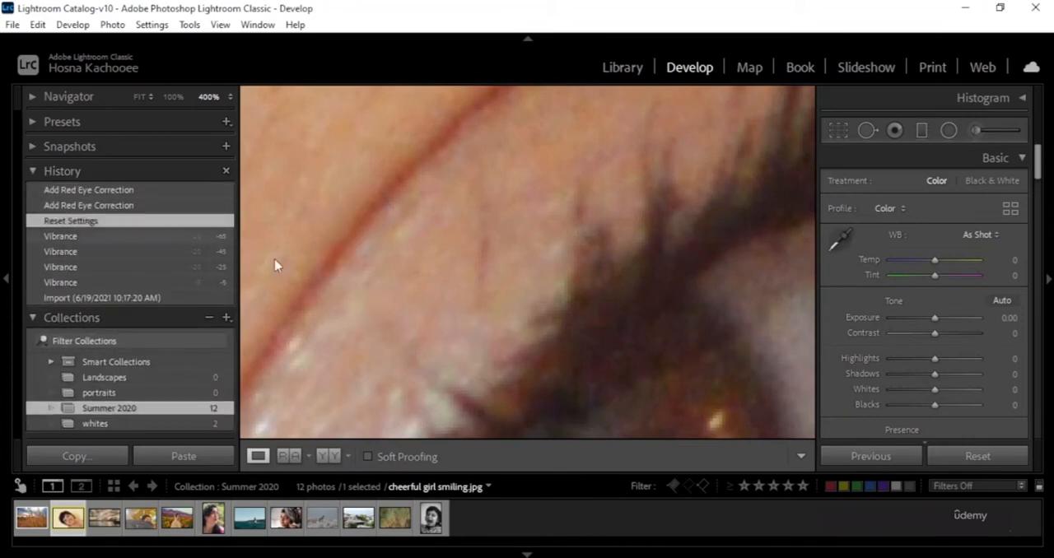
drag(591, 350, 392, 119)
drag(484, 249, 531, 220)
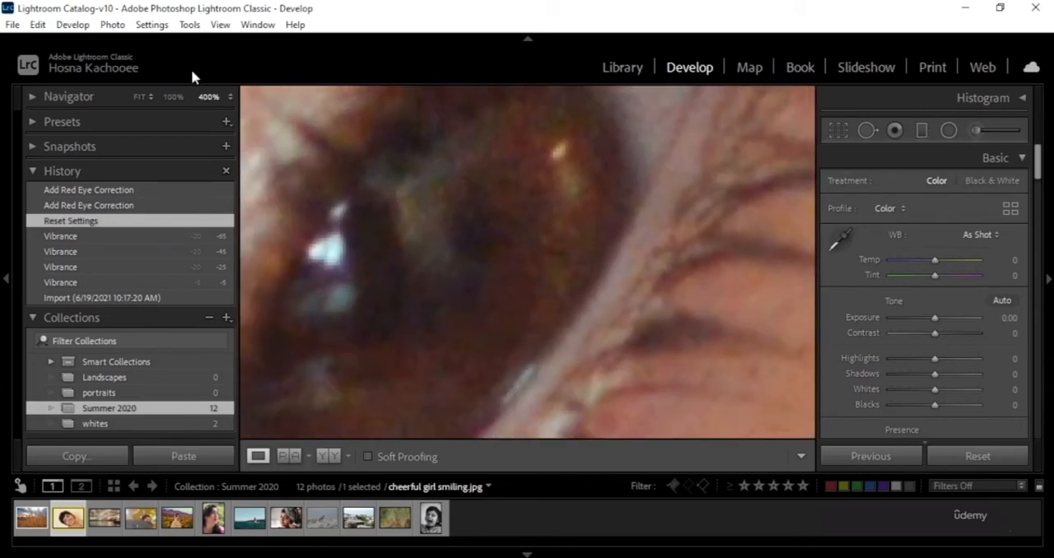
click(231, 97)
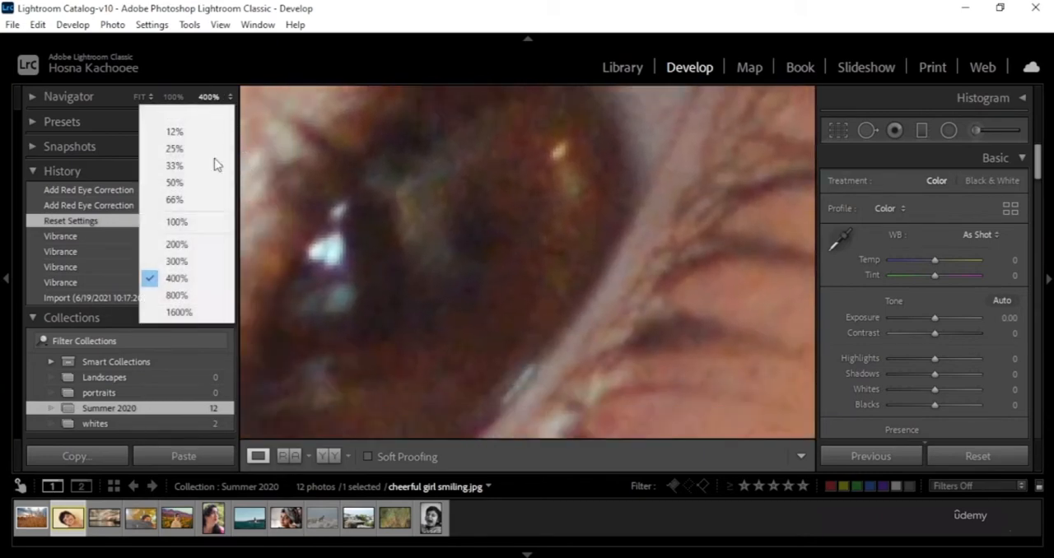
click(192, 222)
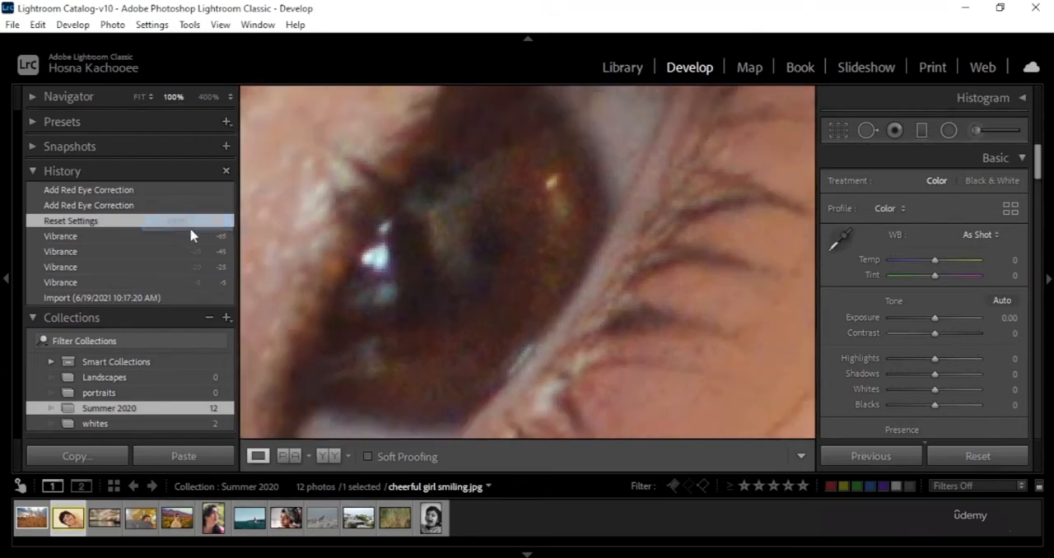
Start Red Eye Correction and switch its effect off and back on.
click(895, 131)
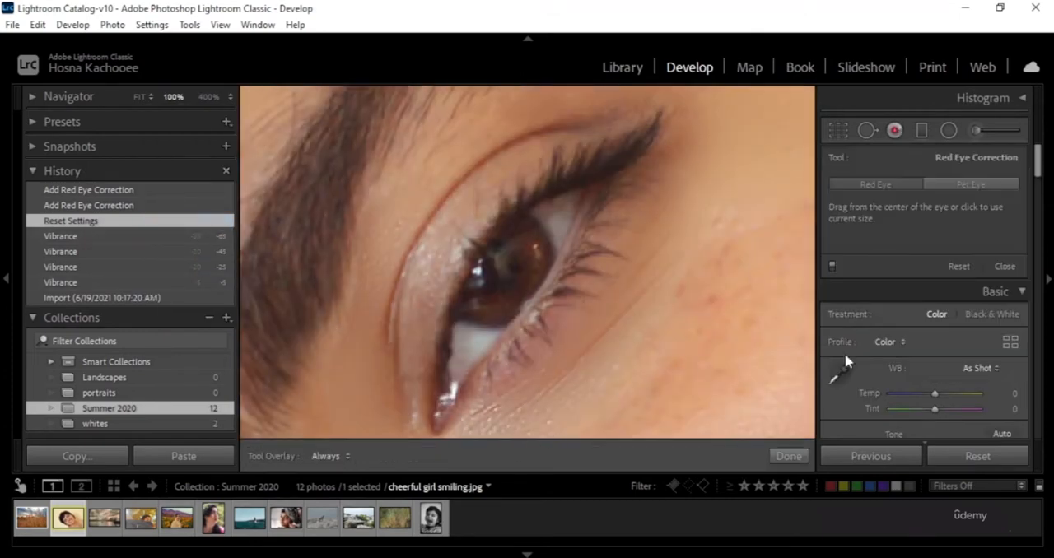
click(832, 266)
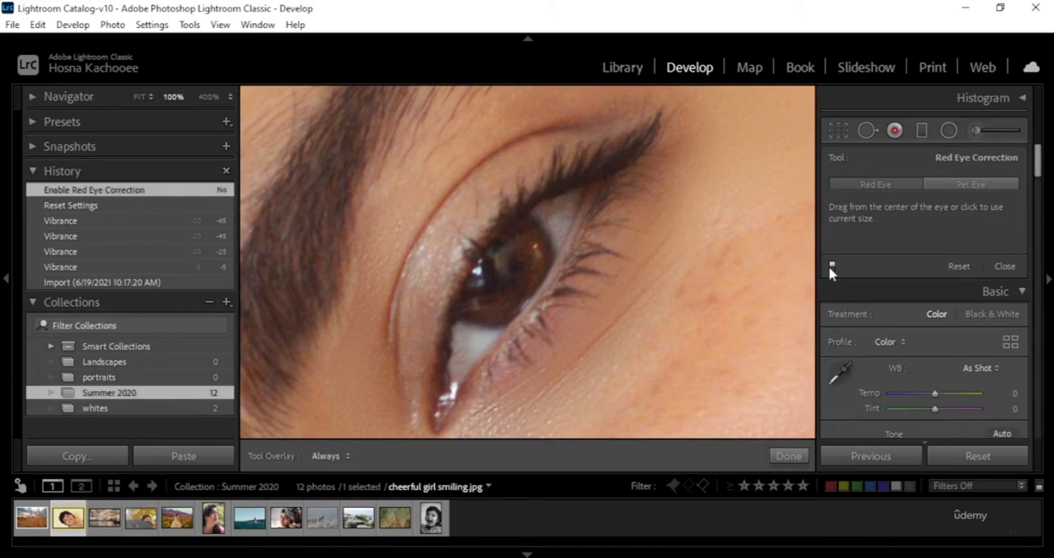
click(830, 266)
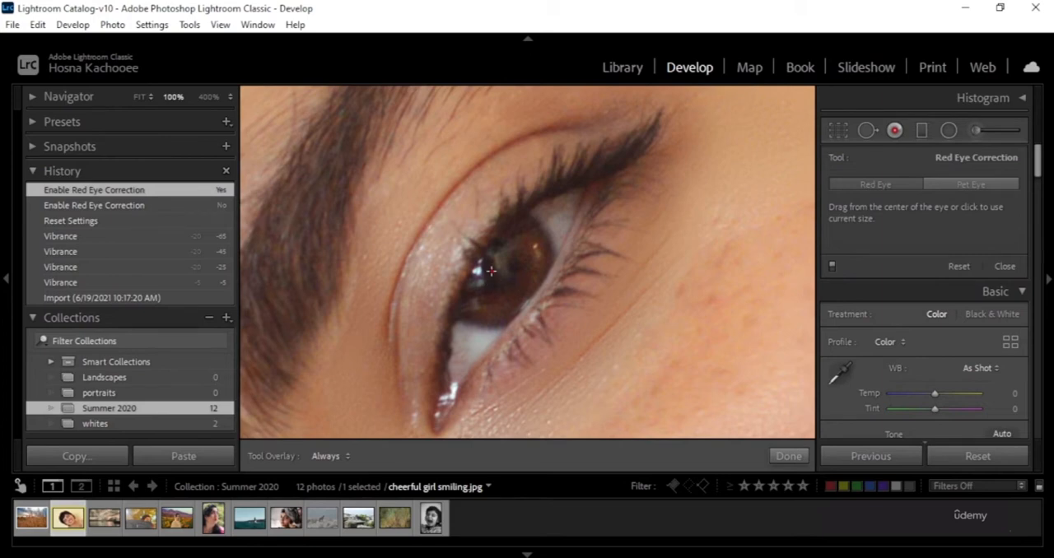
Try a Red Eye Correction around the upper eye's iris, undo it and leave the tool.
drag(523, 292, 560, 334)
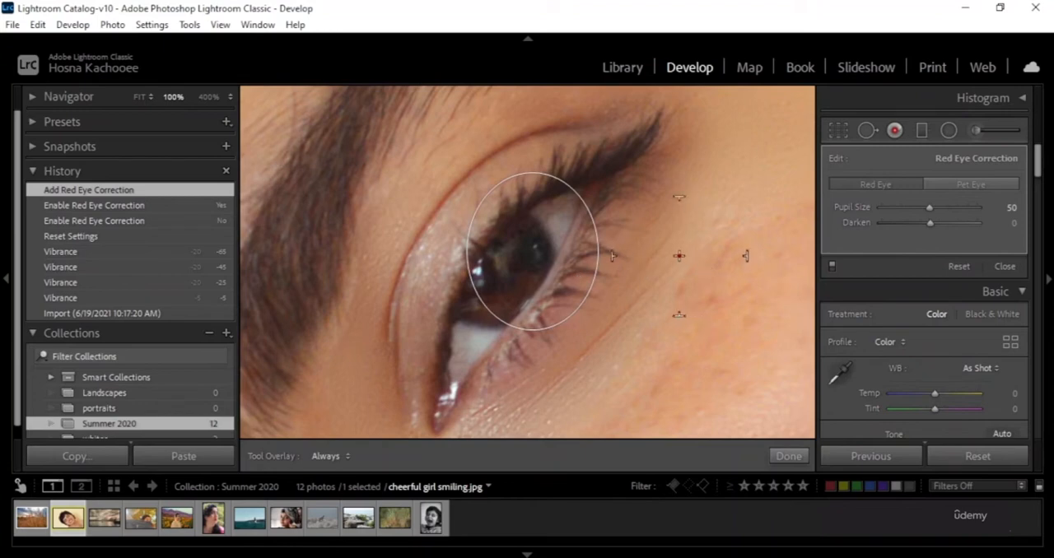
key(ctrl+z)
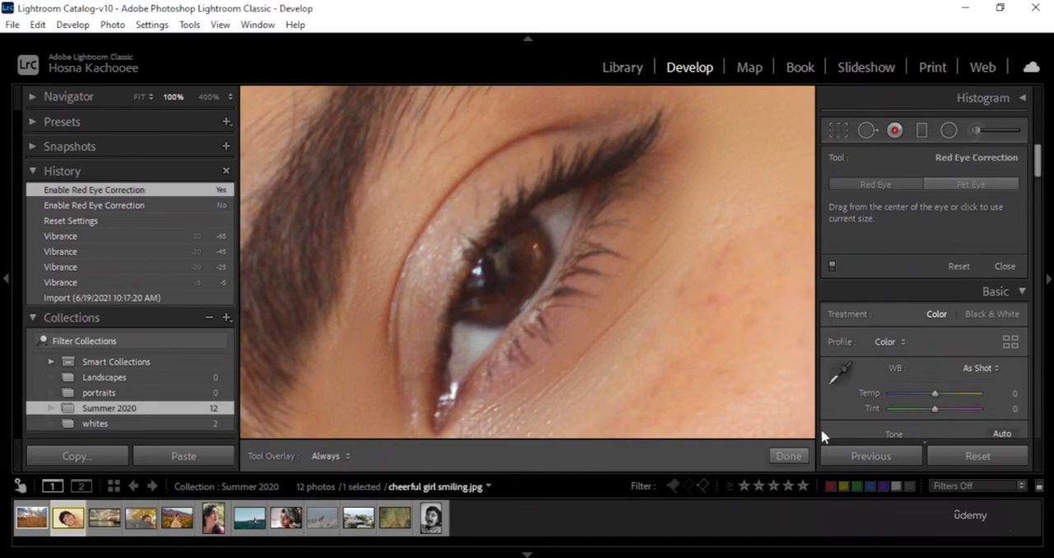
click(788, 456)
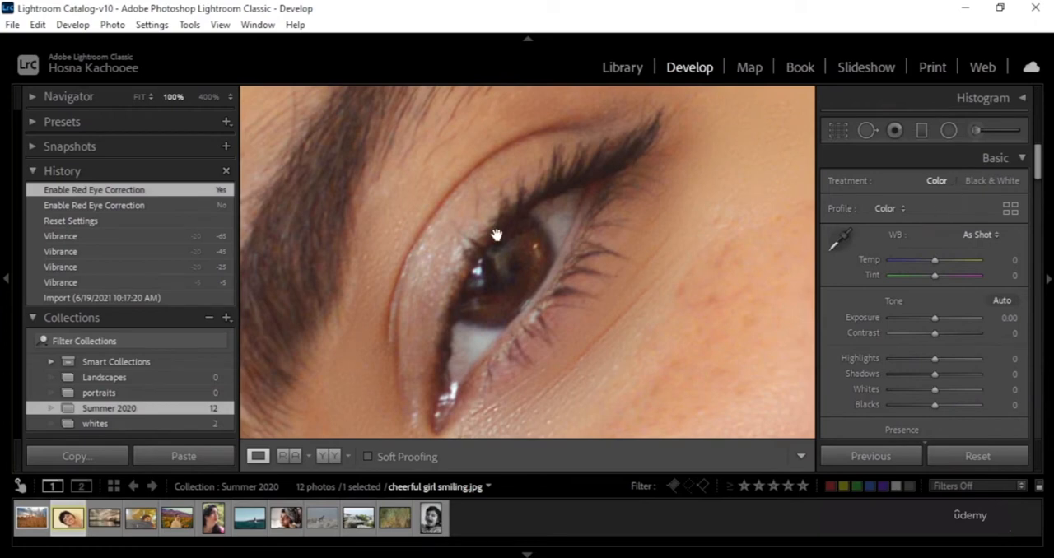
Add a diagonal Graduated Filter over the portrait at 12% zoom, fading from the upper-left corner across the hair towards the shoulder.
click(206, 97)
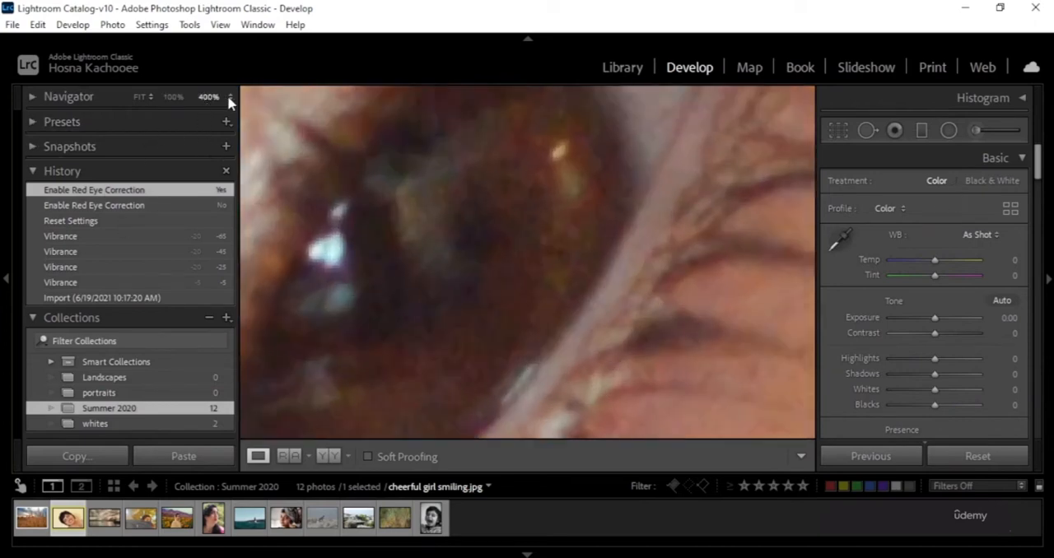
click(230, 97)
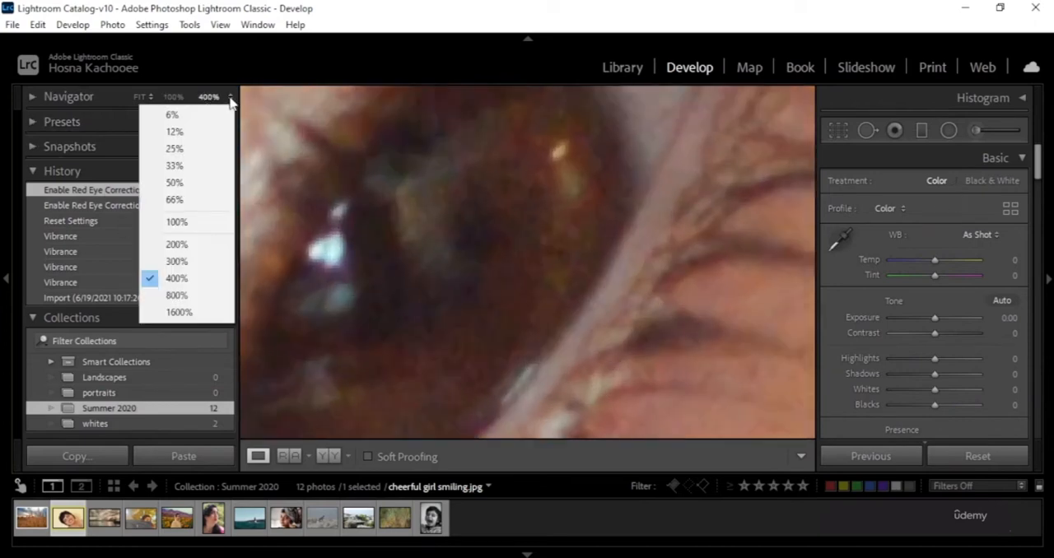
click(204, 150)
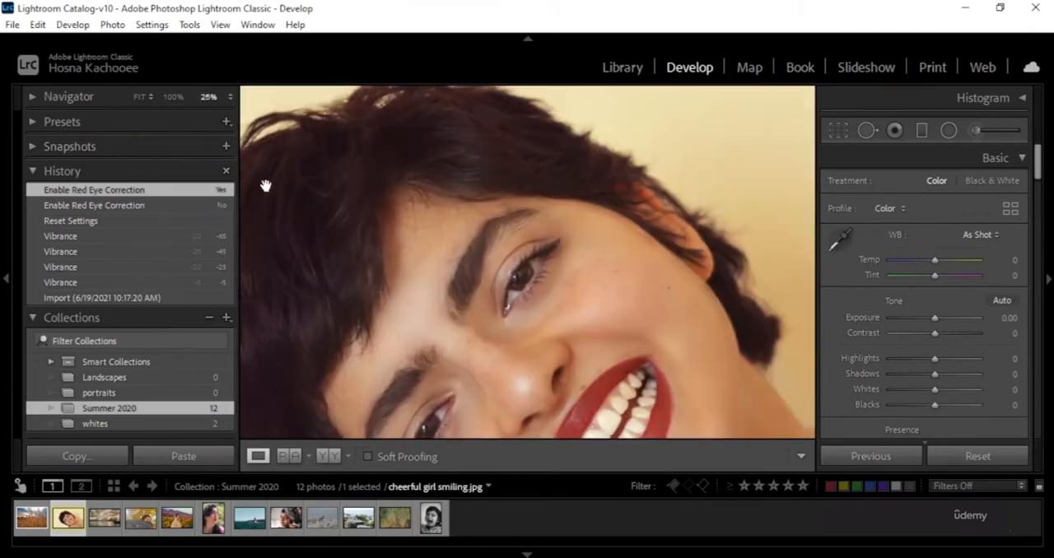
click(230, 97)
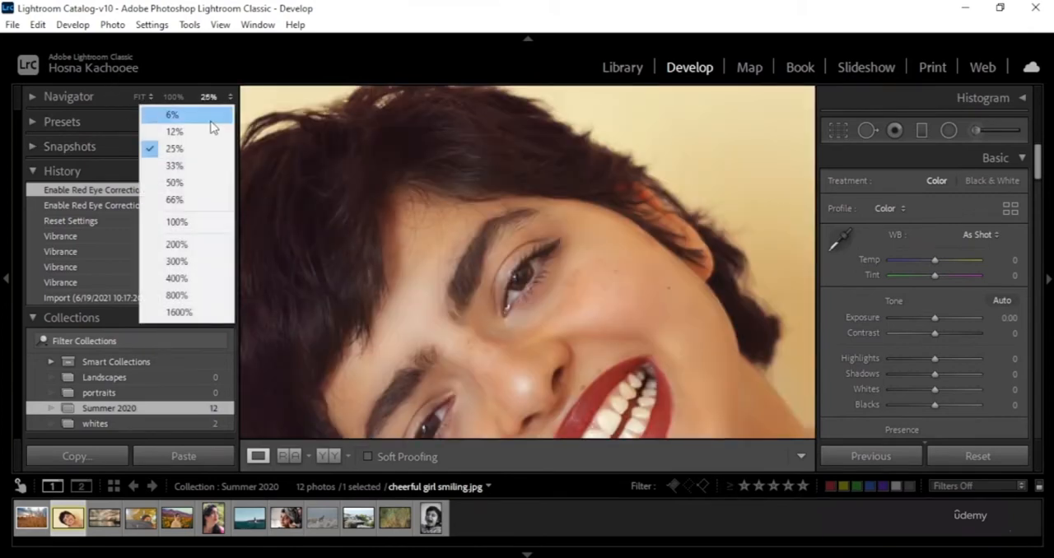
click(214, 133)
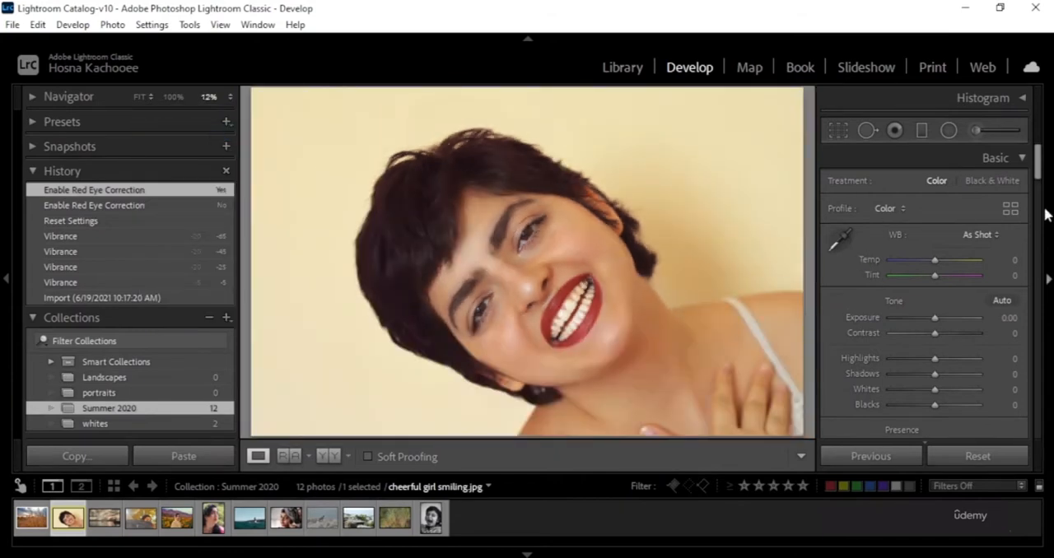
click(932, 129)
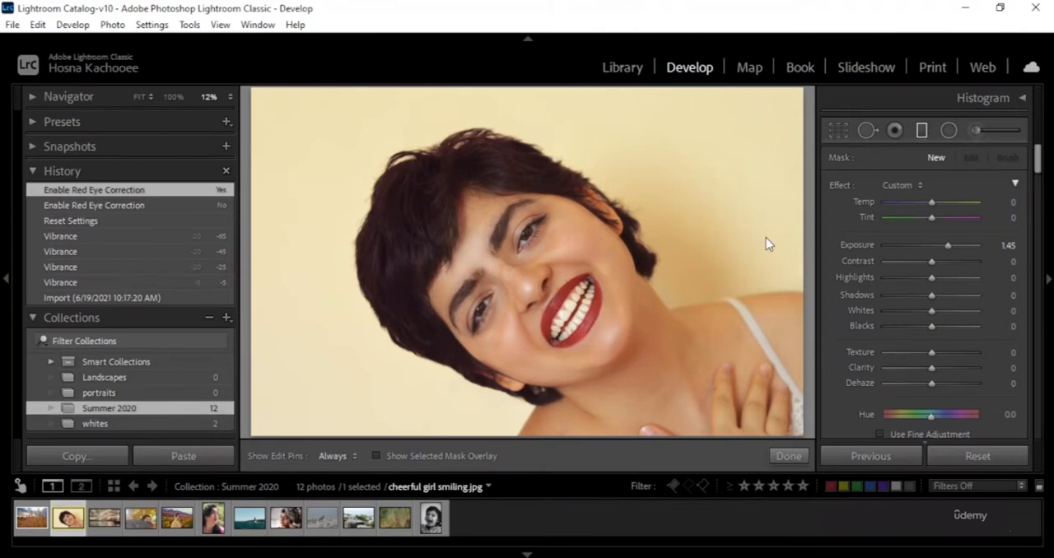
key(ctrl+z)
drag(264, 102, 624, 354)
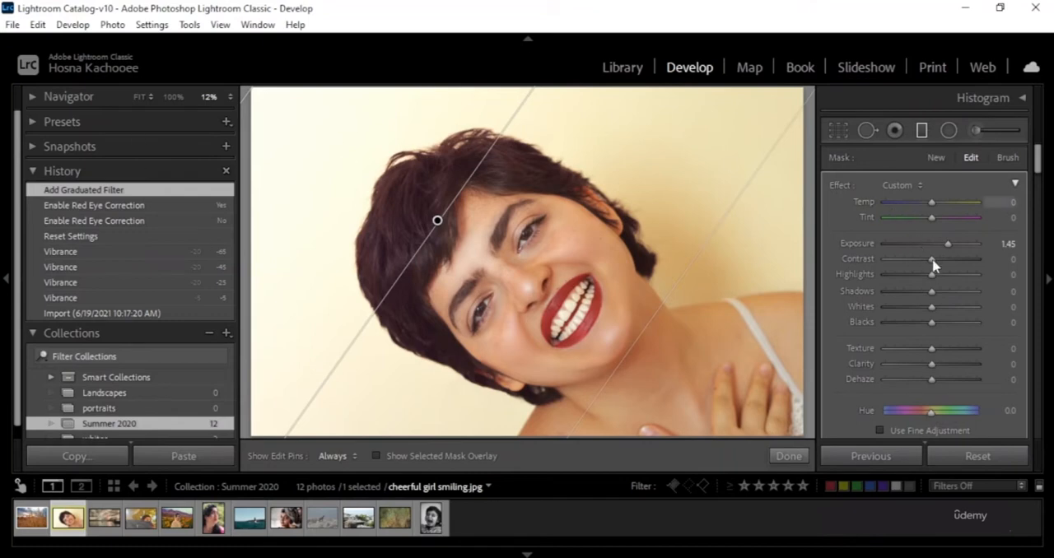
Try the graduated filter's exposure at 4.00, reset it to 0.00, and finish with hue at 180.0 and temperature at 100.
drag(949, 246, 986, 244)
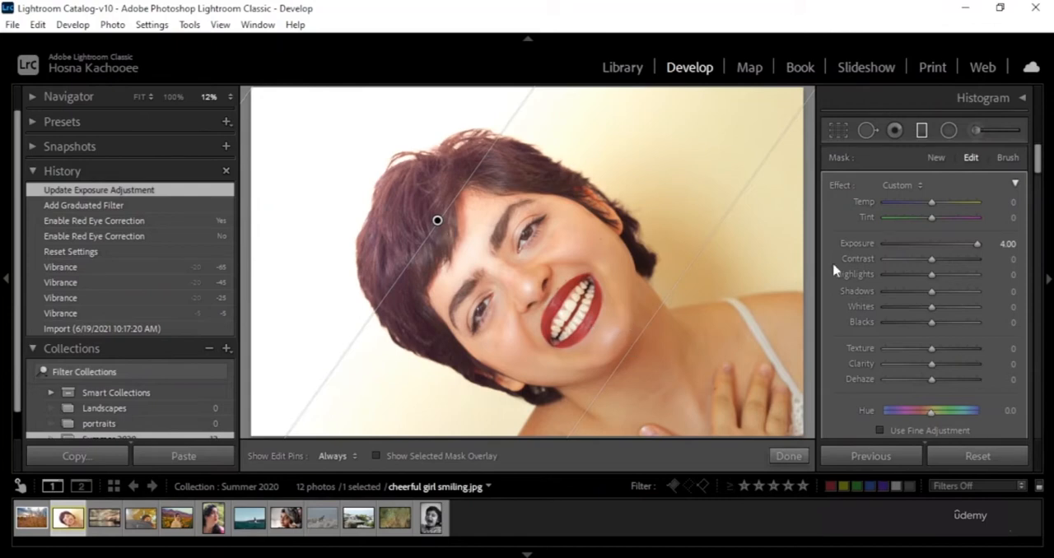
drag(931, 418, 962, 421)
double_click(857, 243)
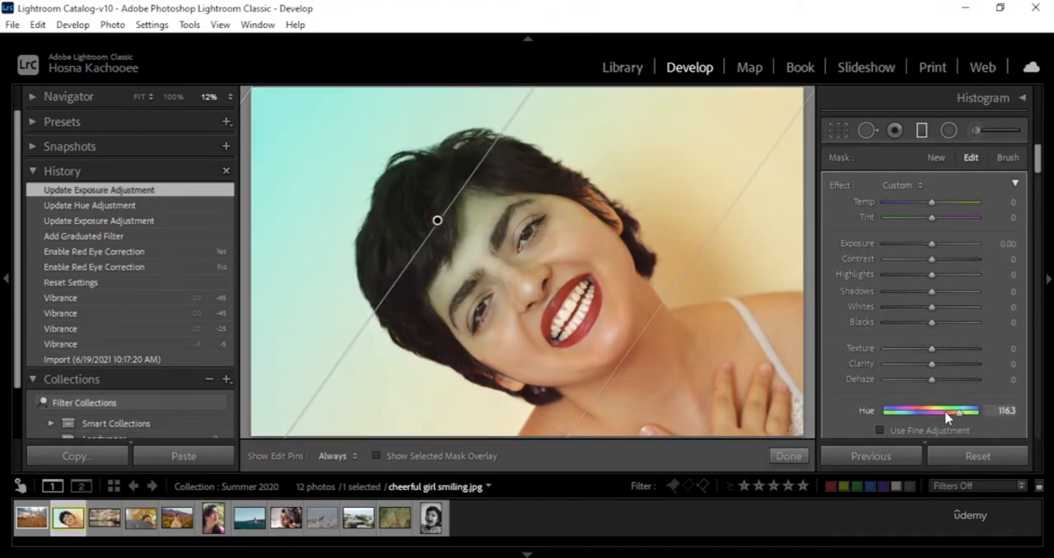
drag(947, 418, 997, 443)
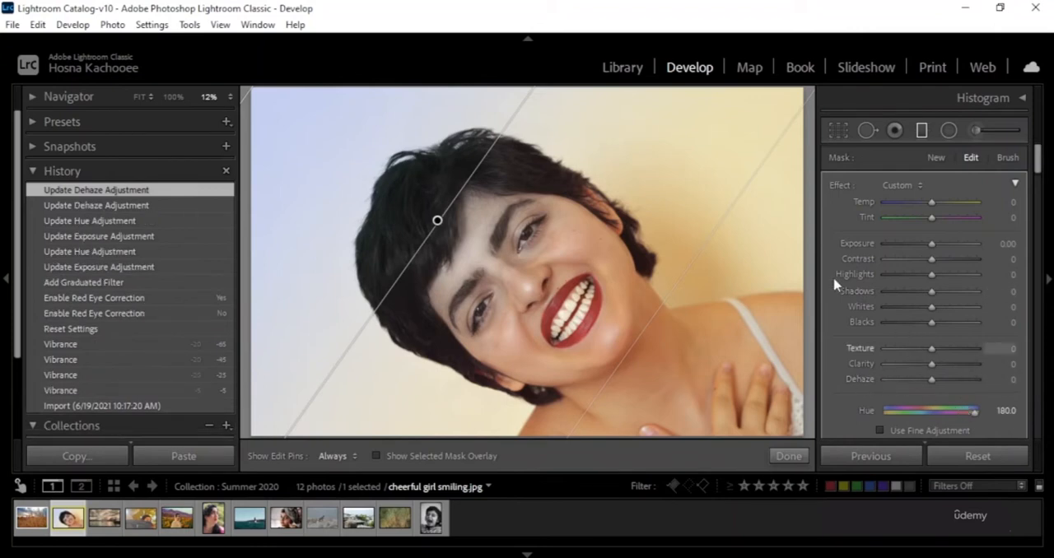
drag(931, 206, 986, 222)
Set the graduated filter's range mask to Color and sample the lower lip near the mouth's corner.
scroll(955, 293, down, 8)
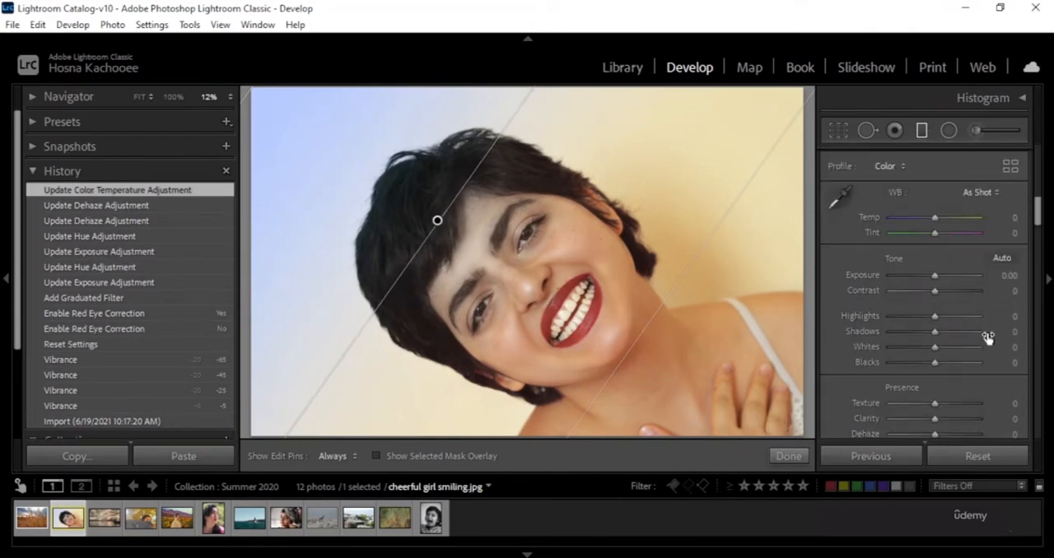
scroll(992, 330, up, 5)
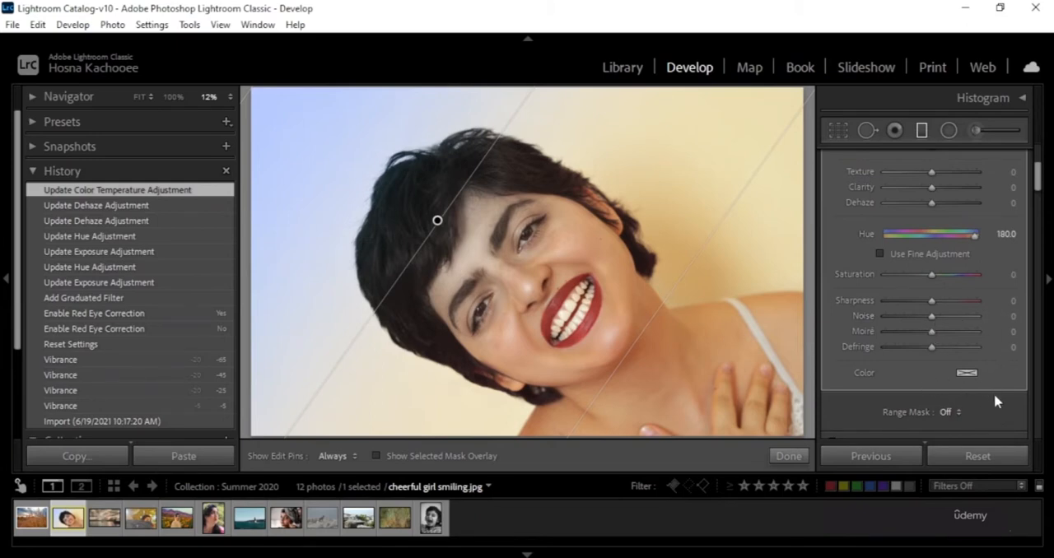
scroll(906, 395, down, 2)
click(953, 326)
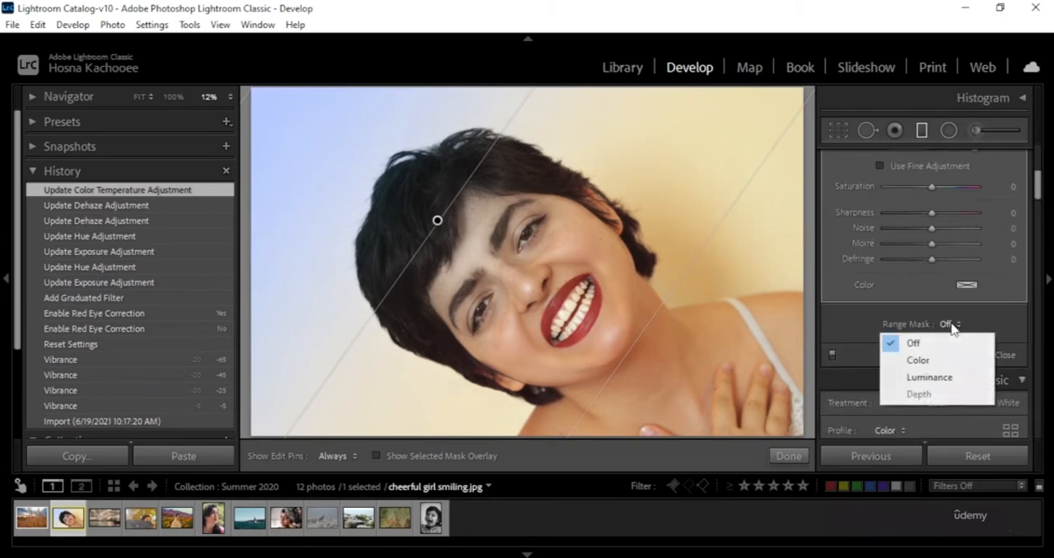
click(965, 360)
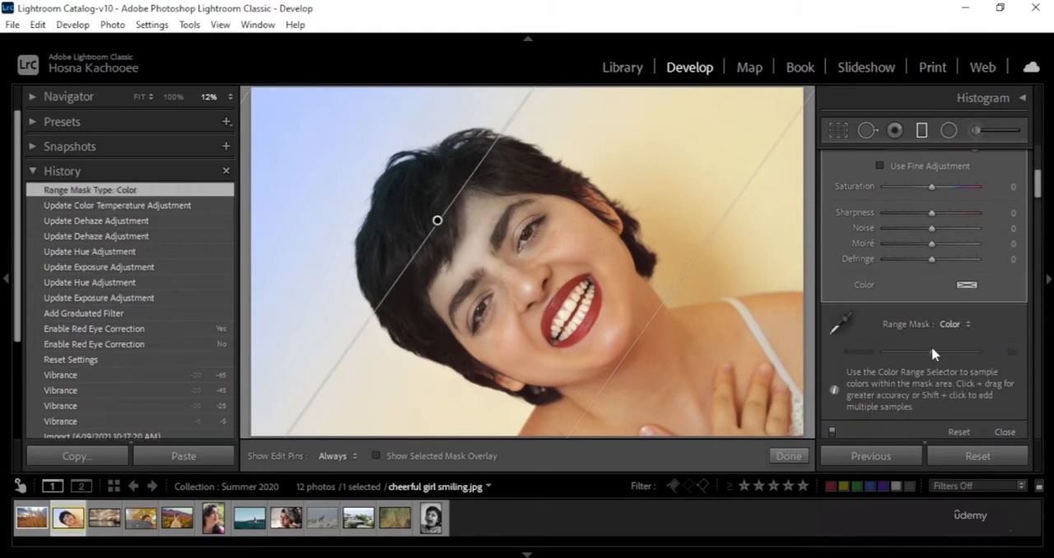
click(837, 323)
click(597, 312)
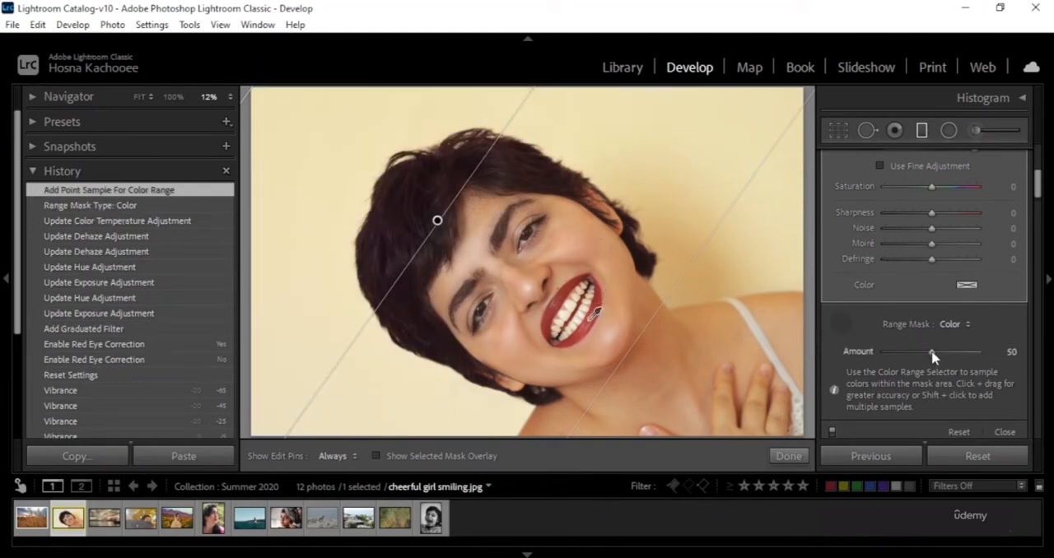
Try the color range mask's amount at 100, reset it to 50 and switch the range mask off.
drag(945, 356, 993, 346)
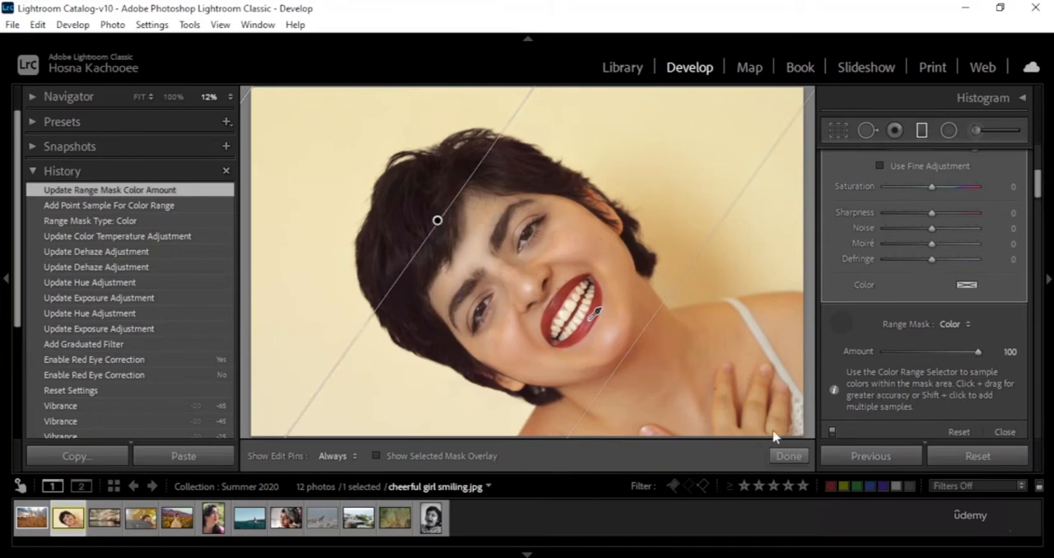
double_click(864, 352)
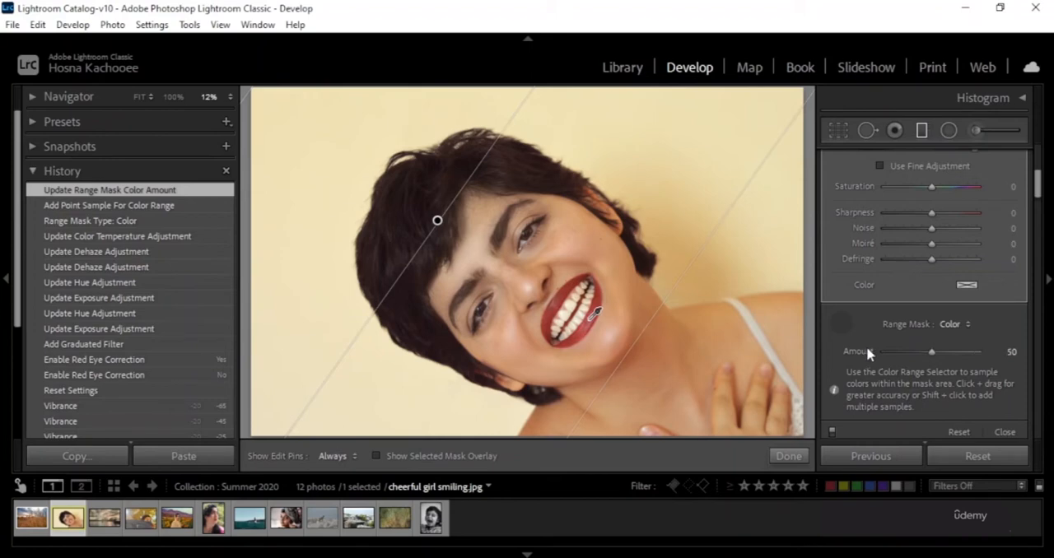
click(954, 324)
click(944, 345)
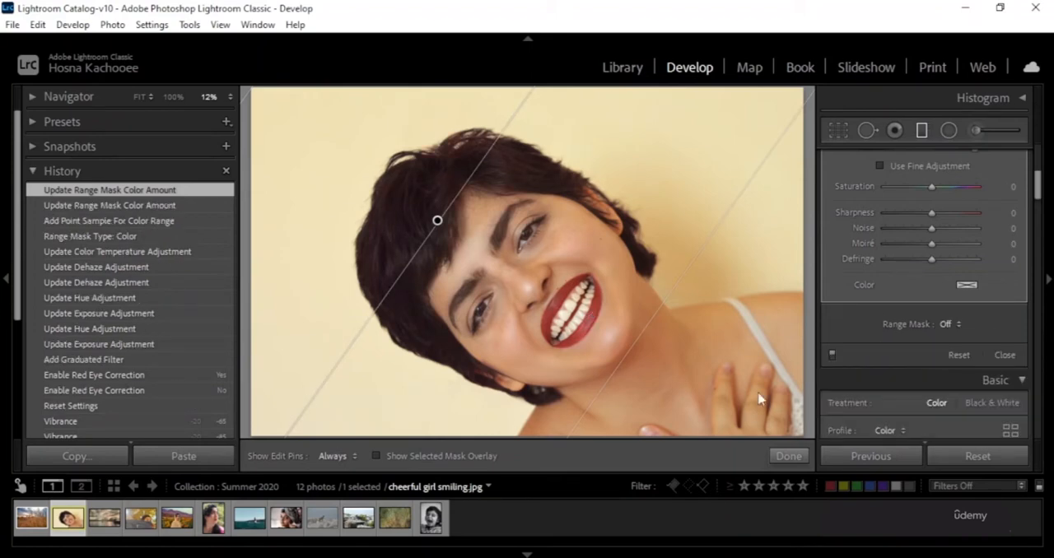
click(1003, 358)
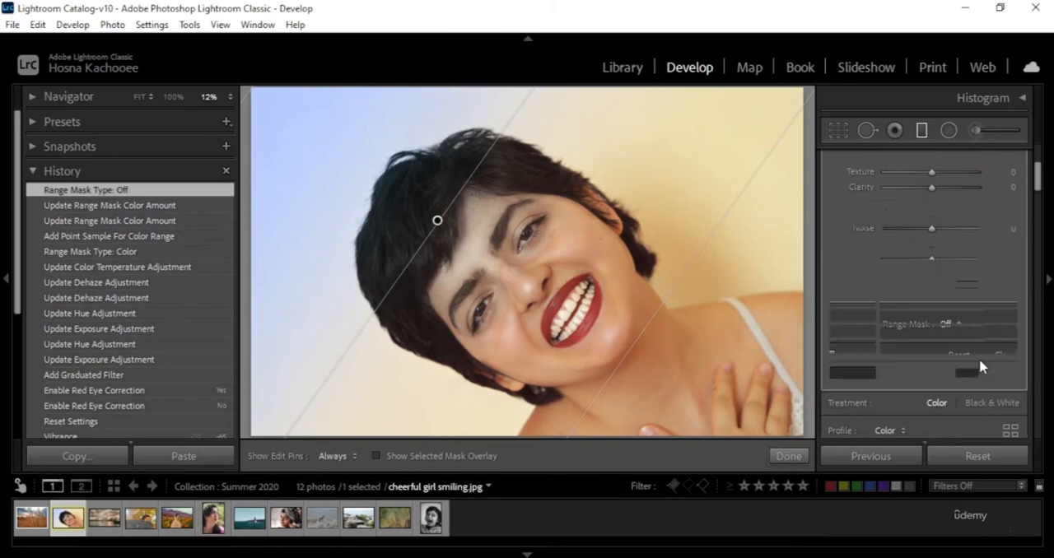
Enable brush editing of the graduated filter's mask, move the filter's pin down onto the forehead and set the edit pins to Never show.
scroll(984, 362, down, 2)
scroll(1011, 390, down, 5)
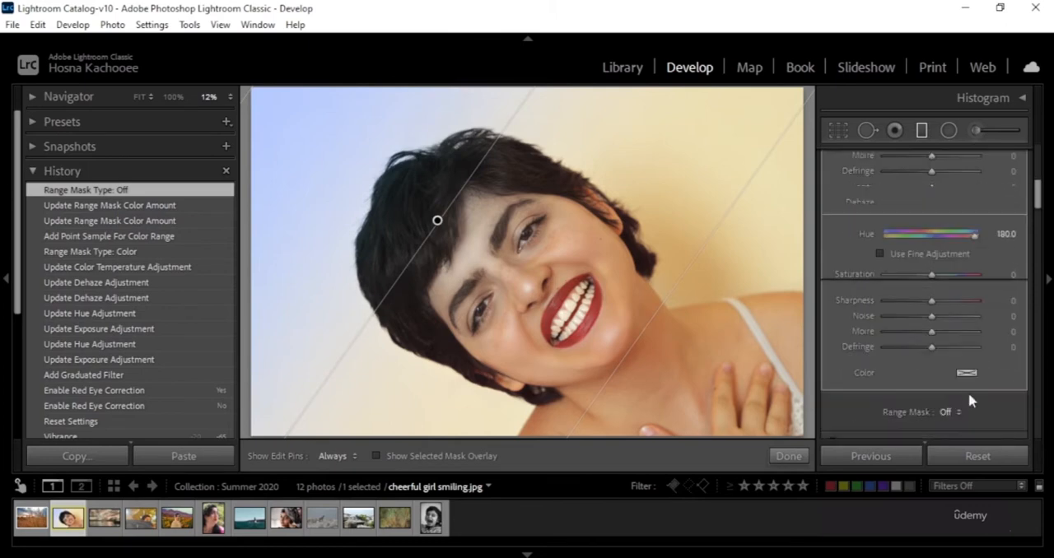
scroll(947, 330, up, 10)
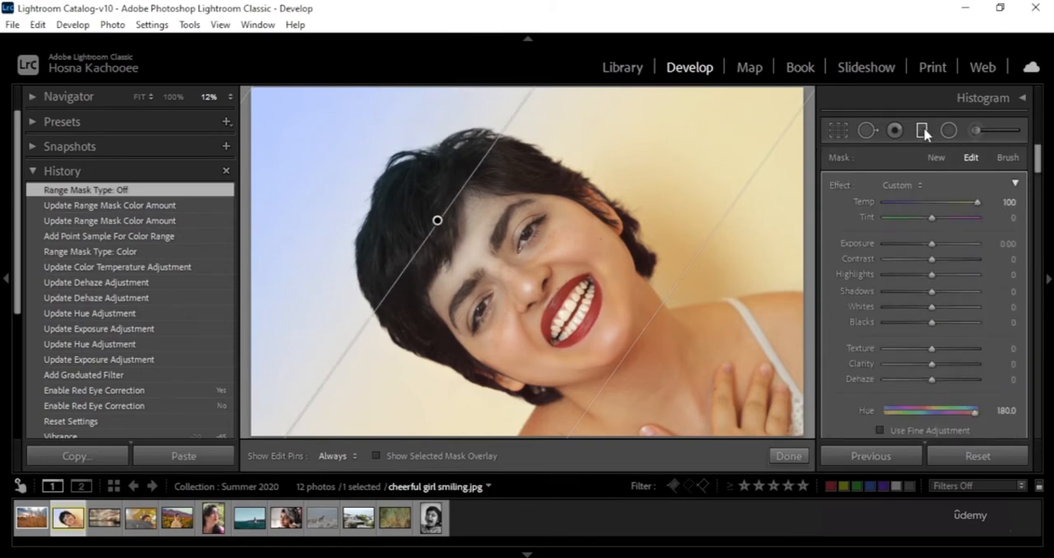
click(1010, 159)
drag(440, 220, 449, 261)
key(h)
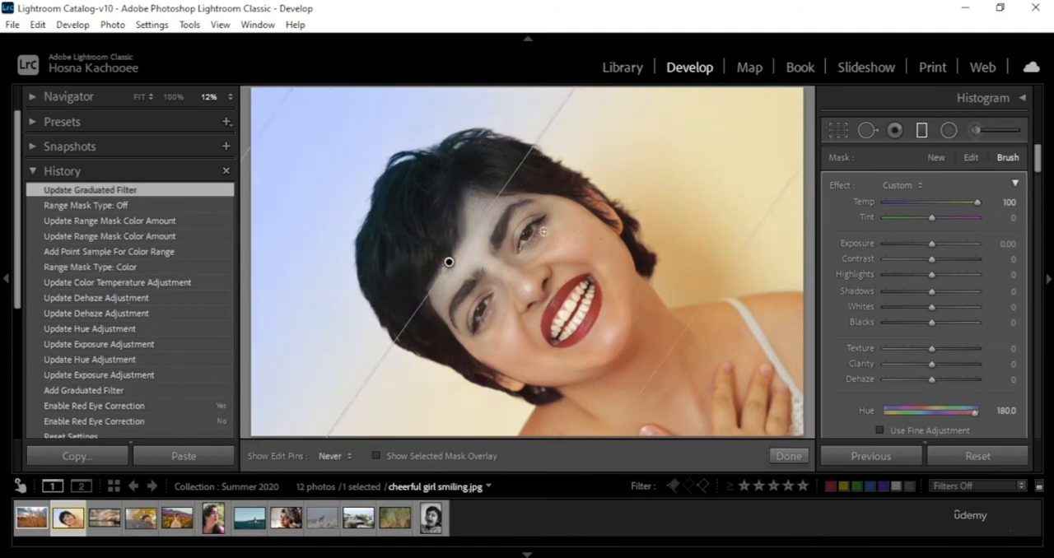
Paint the graduated filter's mask across the nose, cheek, lower eye and forehead with the brush.
mouse_move(522, 295)
mouse_down()
mouse_move(583, 231)
mouse_move(552, 280)
mouse_move(586, 234)
mouse_up()
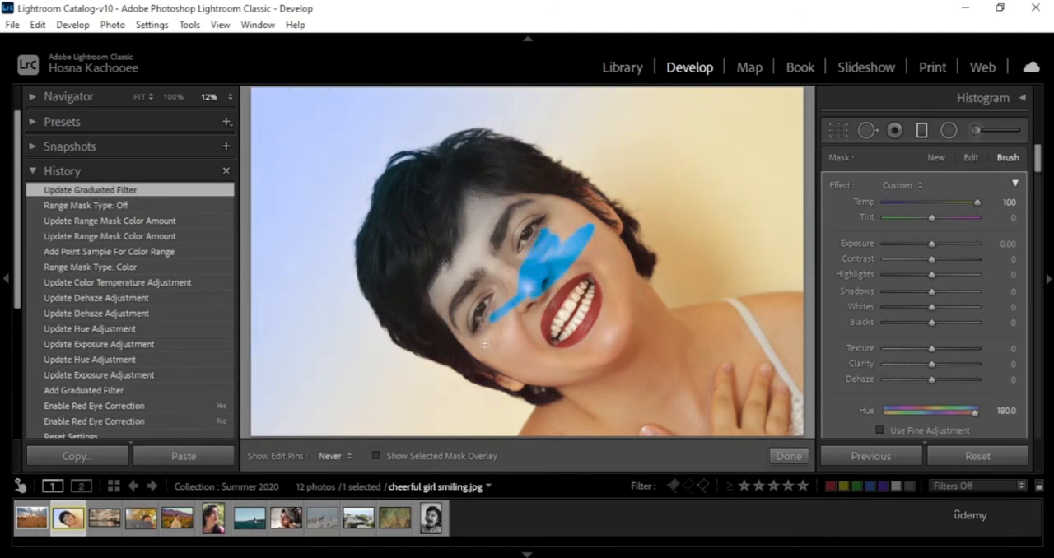
drag(486, 345, 540, 268)
drag(466, 323, 520, 260)
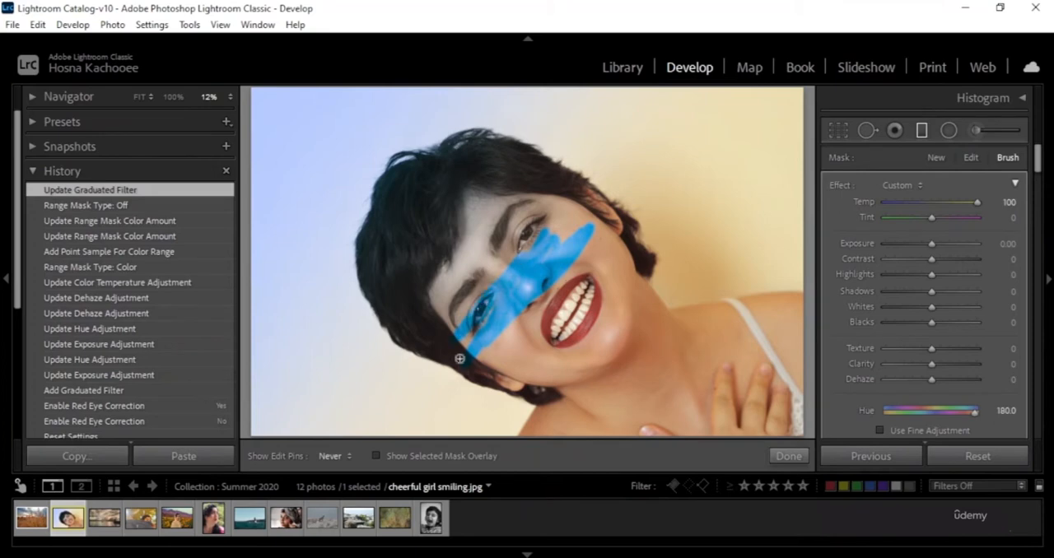
drag(467, 345, 459, 329)
drag(453, 286, 433, 301)
mouse_move(470, 252)
mouse_down()
mouse_move(444, 260)
mouse_move(440, 293)
mouse_move(498, 293)
mouse_up()
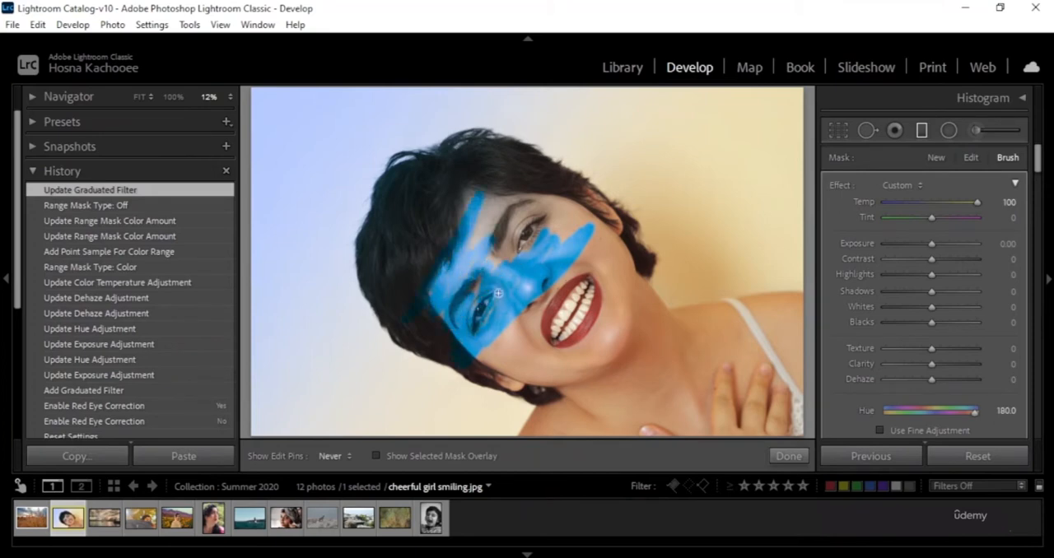
Set the mask brush to size 22.4, feather 100 and density 36, paint over the face, neck and hand, and finish the filter.
scroll(1013, 280, down, 3)
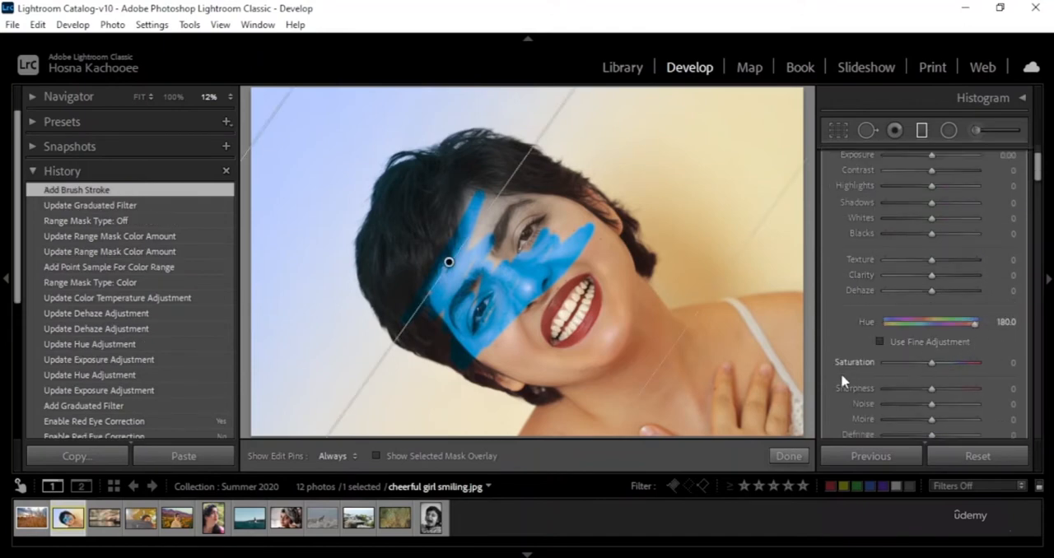
scroll(856, 313, down, 8)
scroll(873, 342, up, 3)
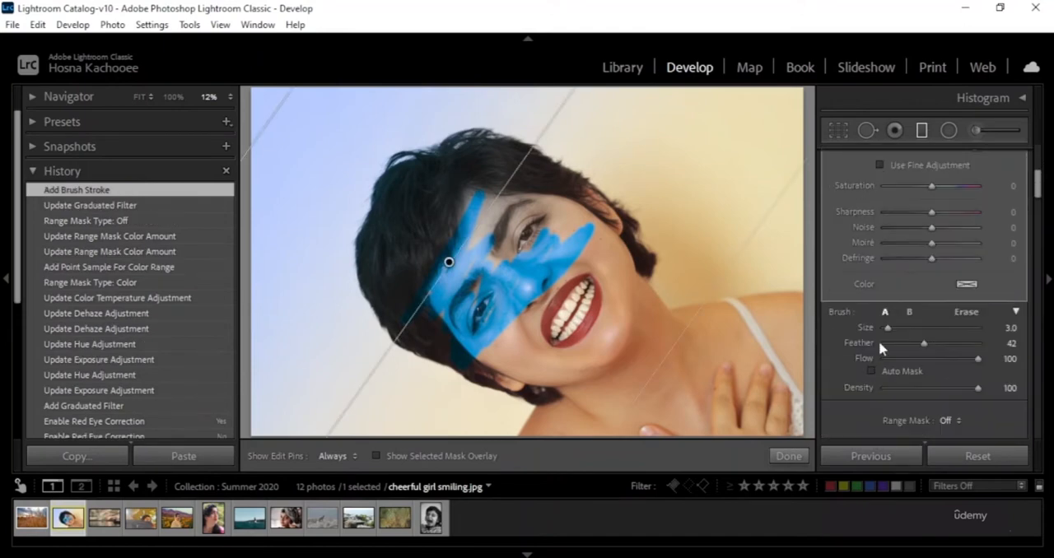
drag(925, 344, 947, 350)
drag(888, 328, 906, 328)
mouse_move(536, 219)
mouse_down()
mouse_move(563, 221)
mouse_move(467, 303)
mouse_move(458, 329)
mouse_move(468, 320)
mouse_move(419, 278)
mouse_move(436, 239)
mouse_up()
mouse_move(520, 326)
mouse_down()
mouse_move(580, 397)
mouse_move(632, 272)
mouse_move(481, 116)
mouse_move(370, 83)
mouse_up()
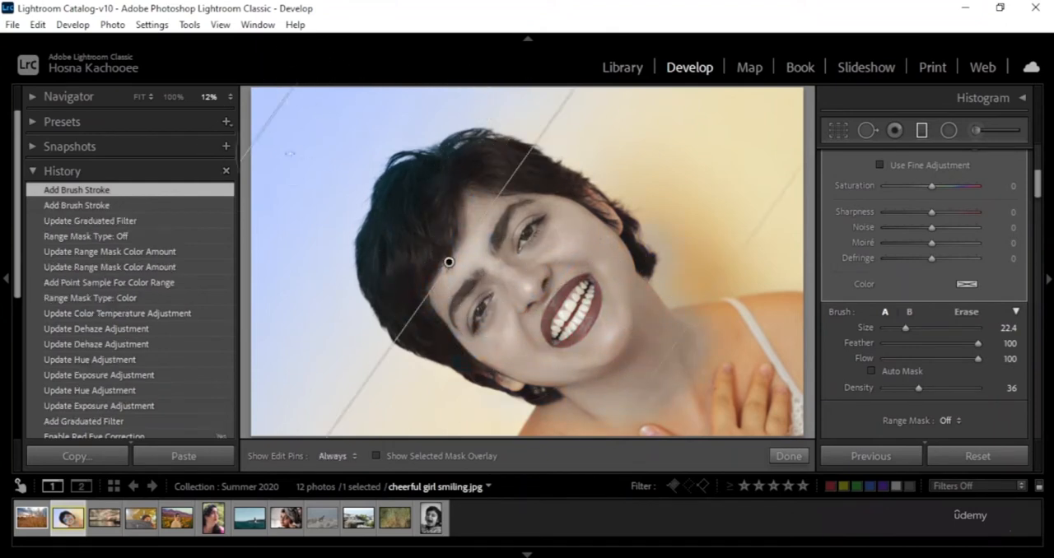
mouse_move(708, 333)
mouse_down()
mouse_move(719, 332)
mouse_move(718, 451)
mouse_move(537, 440)
mouse_move(539, 461)
mouse_up()
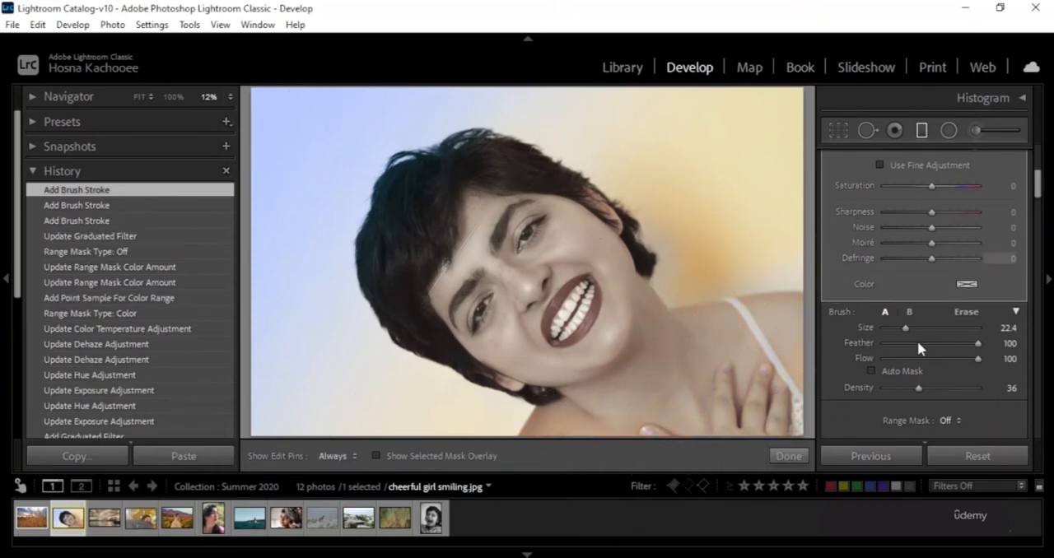
scroll(917, 341, up, 5)
scroll(963, 264, down, 5)
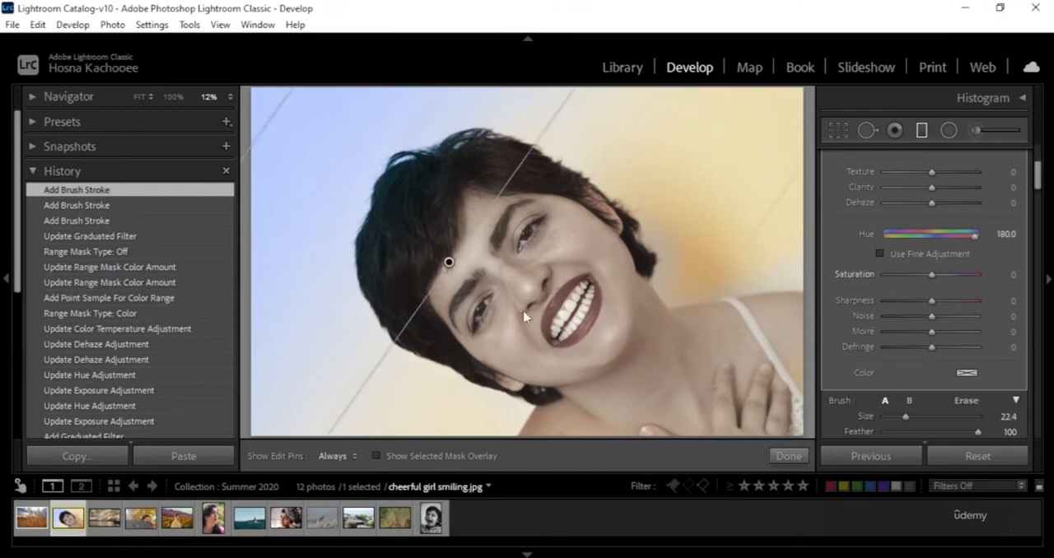
click(779, 459)
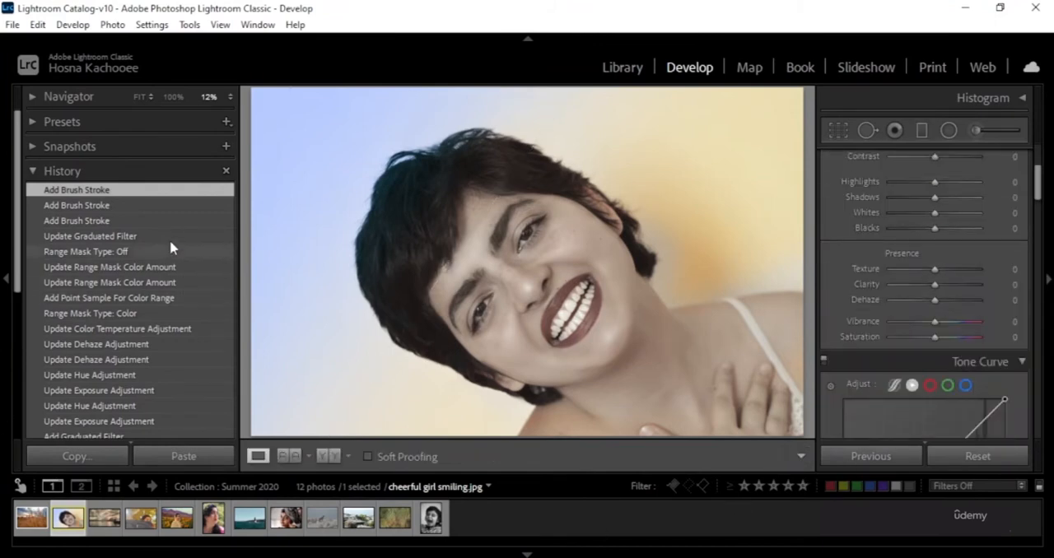
Revert the photo to the Reset Settings state in its history.
scroll(153, 263, down, 2)
scroll(158, 421, down, 3)
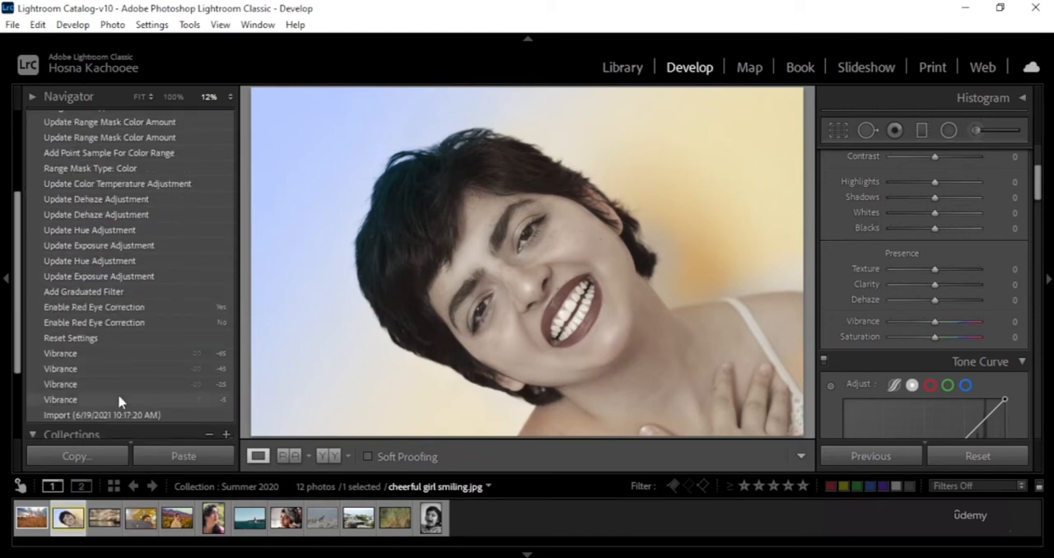
click(107, 340)
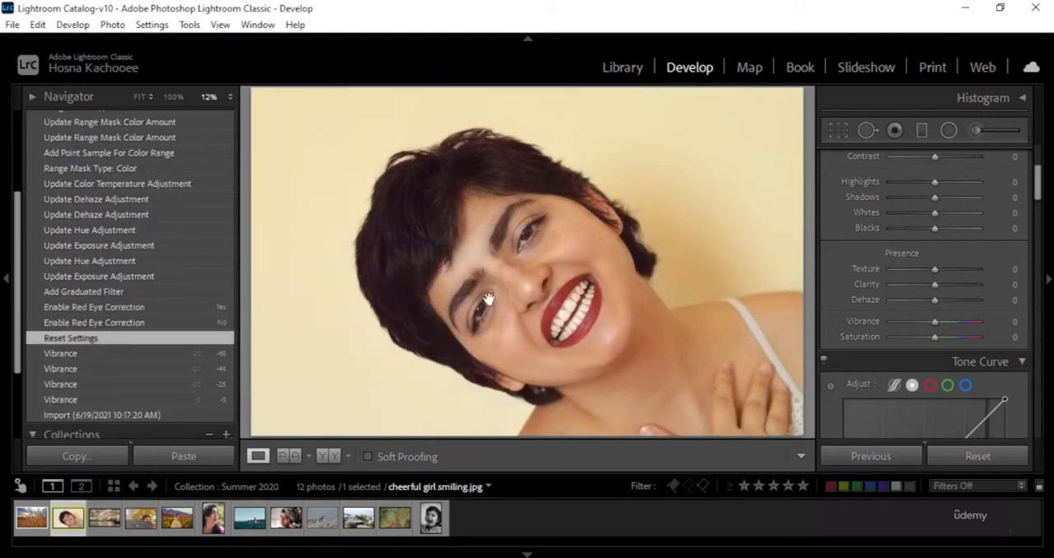
Create a radial filter with an elliptical area and move it so that it is centred on the woman's face.
scroll(989, 257, up, 3)
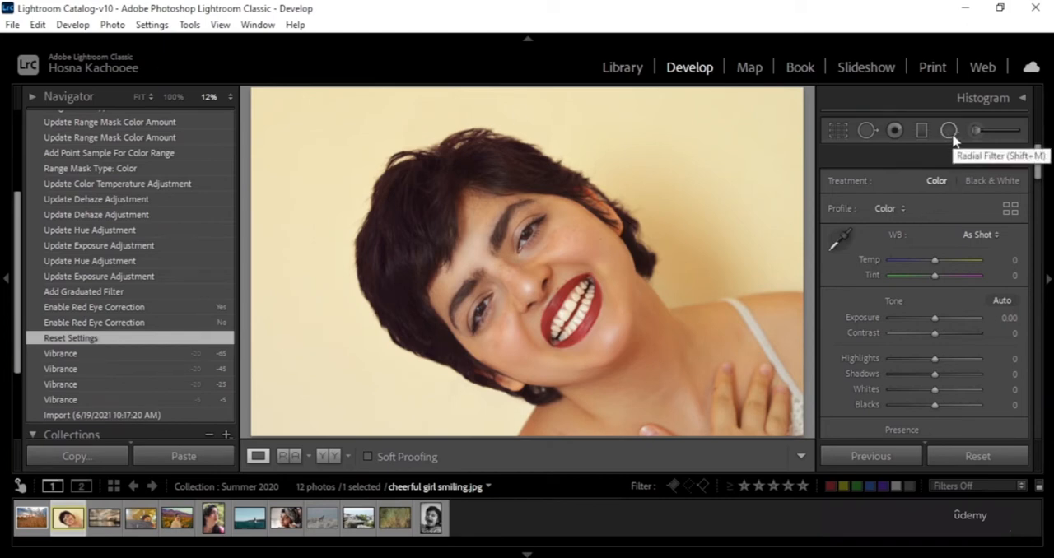
key(shift+m)
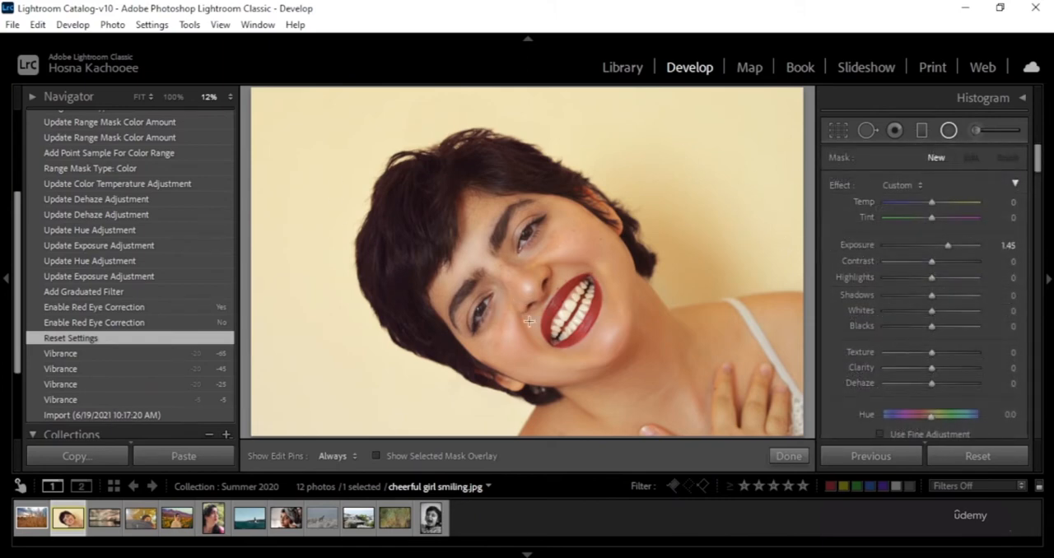
drag(444, 177, 588, 288)
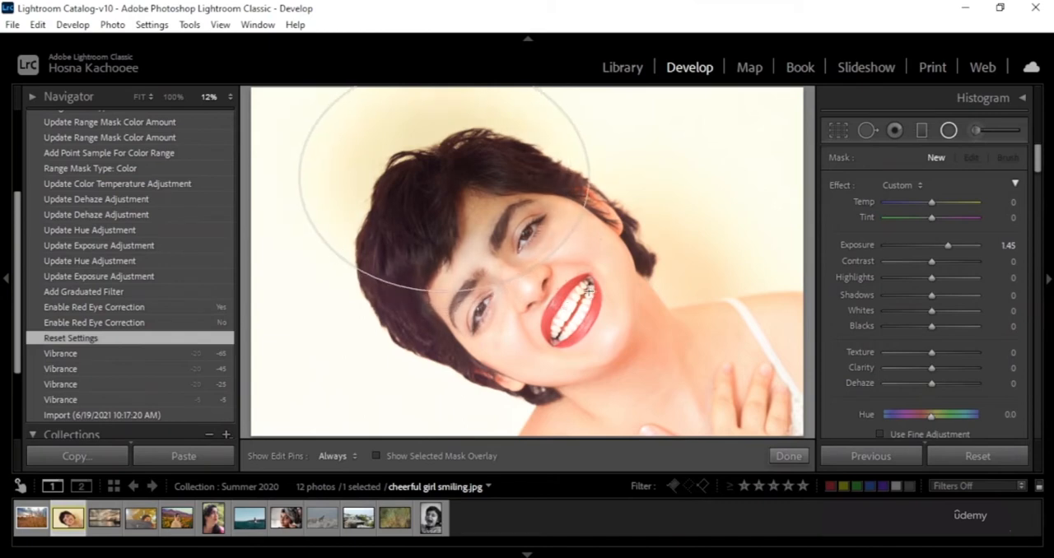
drag(459, 190, 541, 283)
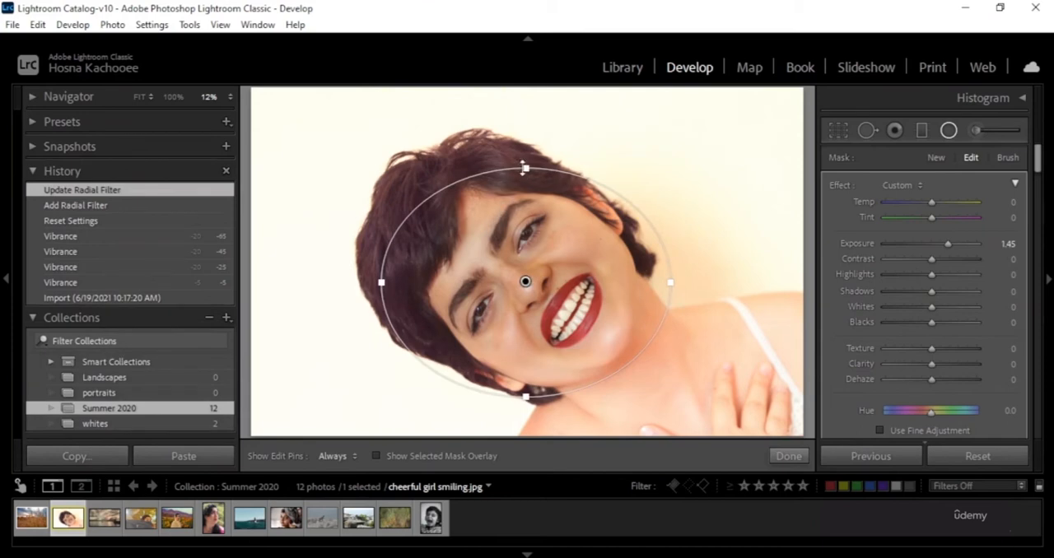
Resize and rotate the radial filter's ellipse to follow the tilted head, and shift its centre to between the eyes.
drag(525, 165, 526, 134)
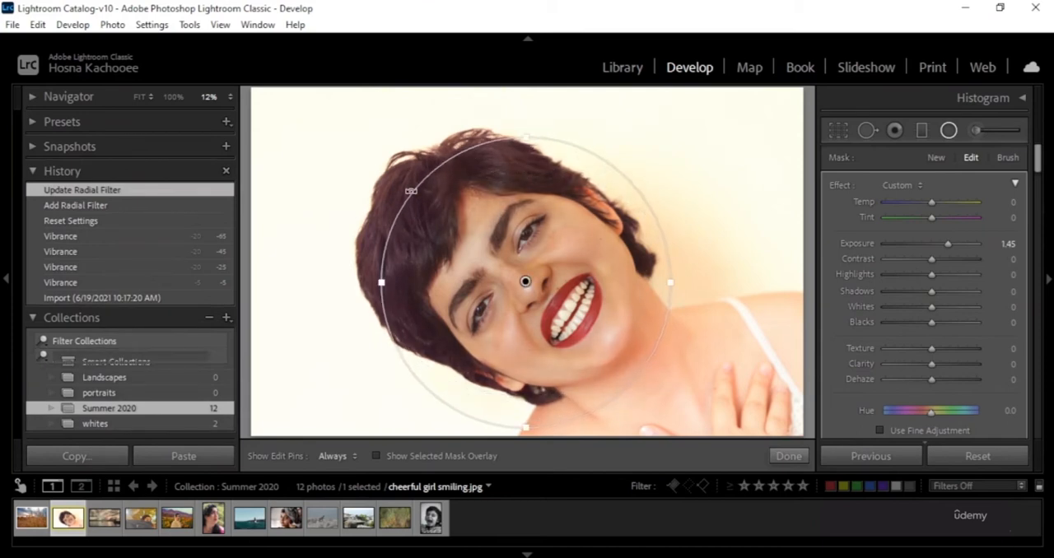
drag(379, 284, 378, 283)
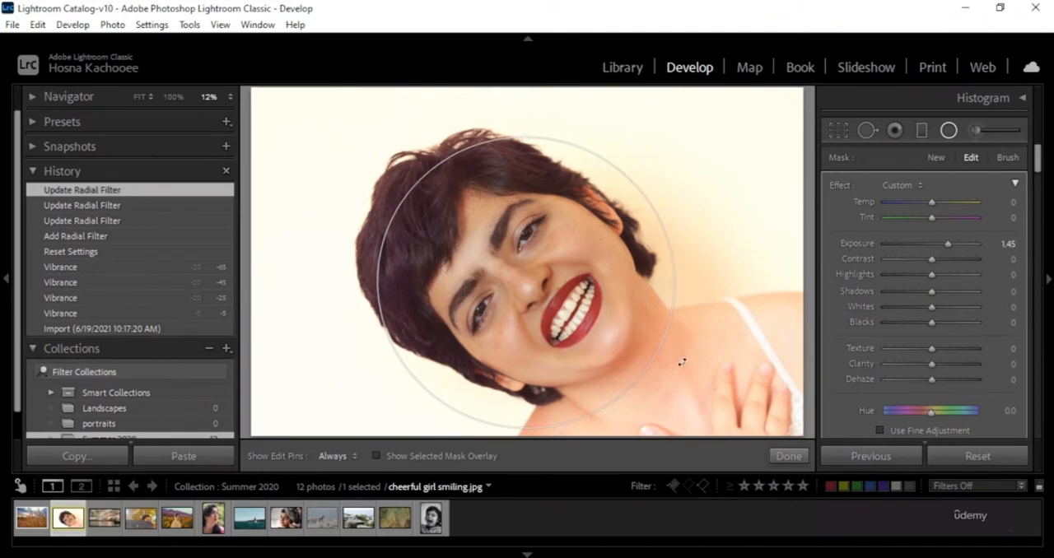
drag(682, 362, 643, 420)
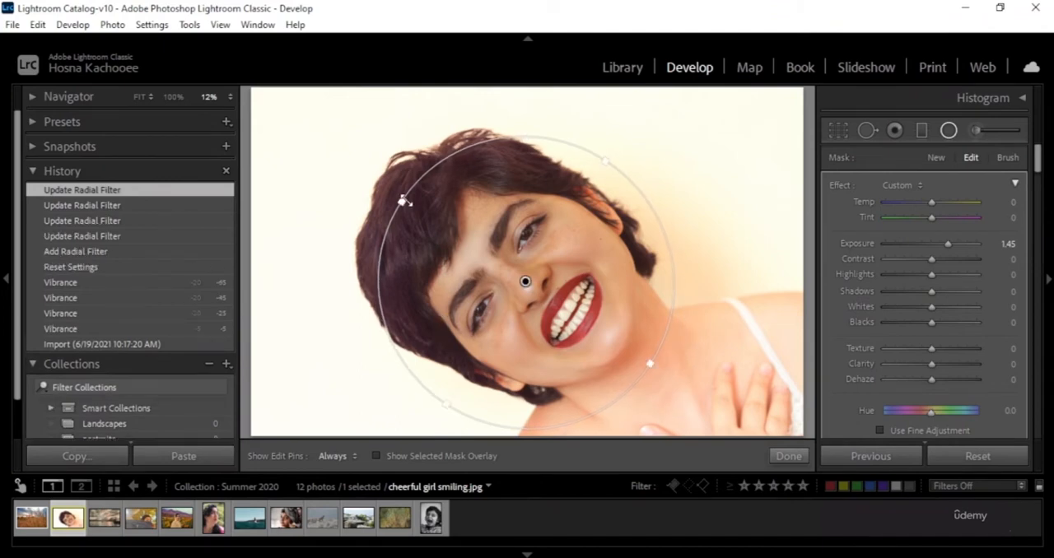
drag(402, 200, 399, 192)
drag(657, 368, 630, 350)
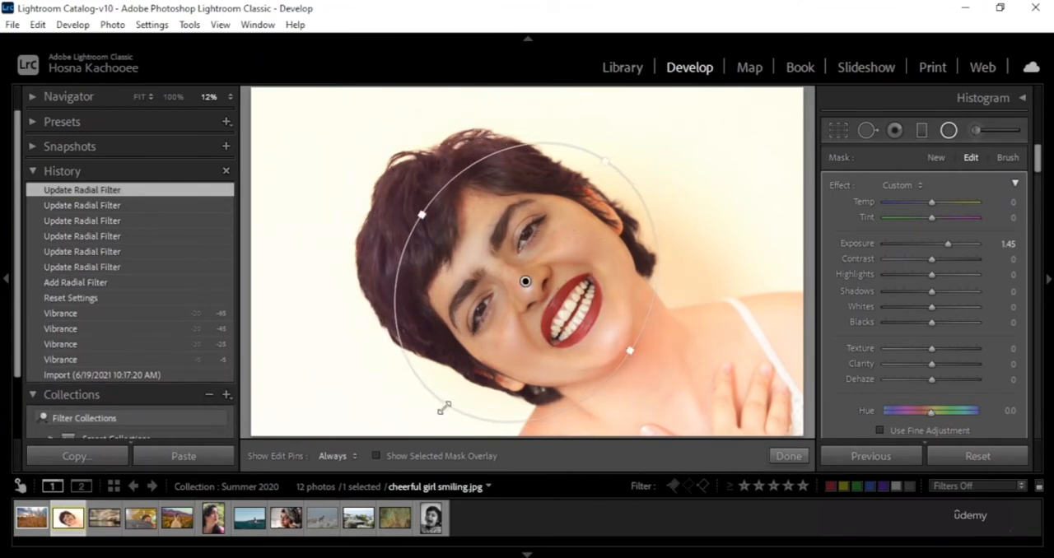
drag(444, 407, 486, 374)
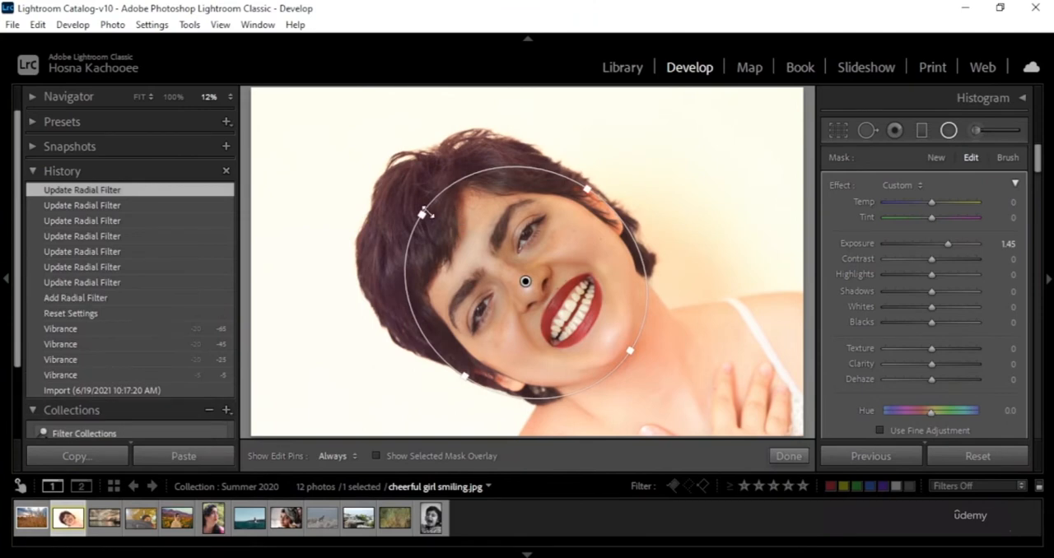
drag(422, 215, 395, 186)
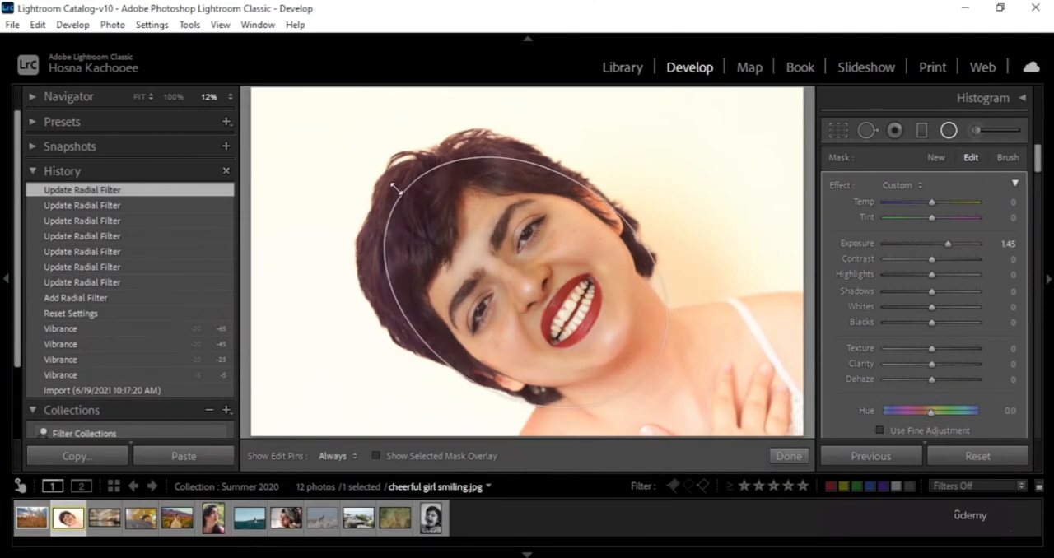
mouse_move(519, 288)
mouse_down()
mouse_move(494, 279)
mouse_move(506, 273)
mouse_up()
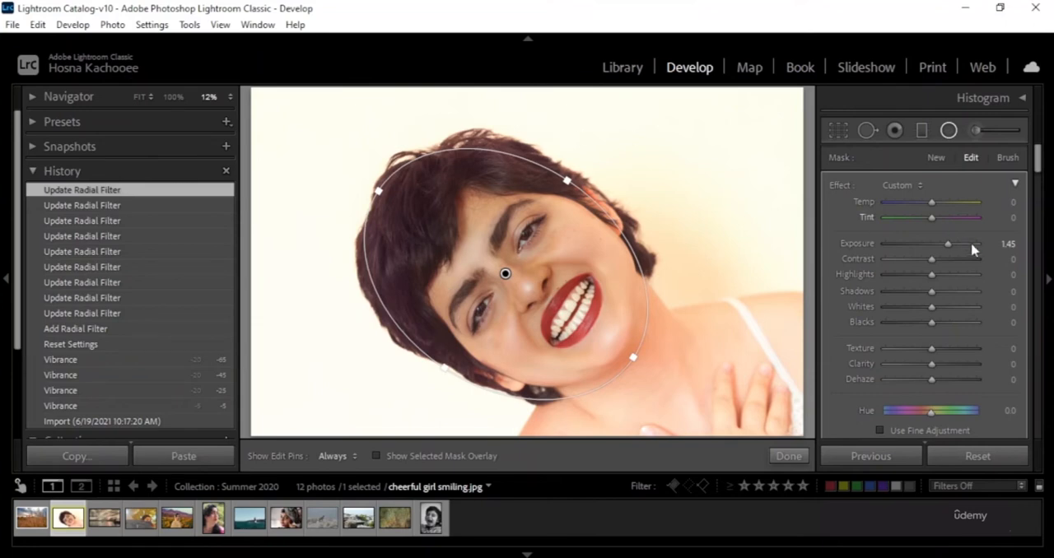
Try the radial filter's exposure at -4.00, hue at -62.1 and clarity at 29, resetting each to 0.
drag(949, 244, 884, 245)
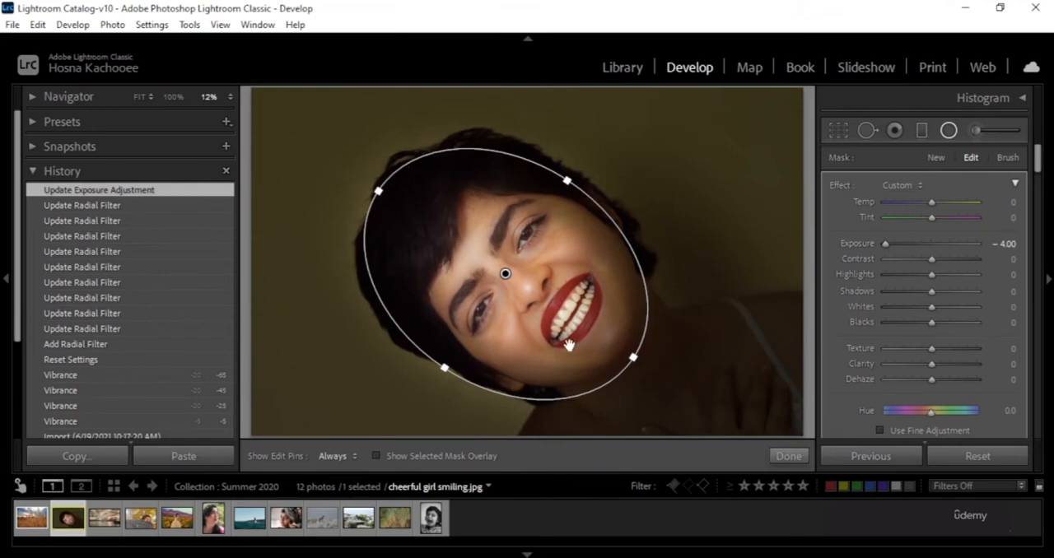
double_click(863, 247)
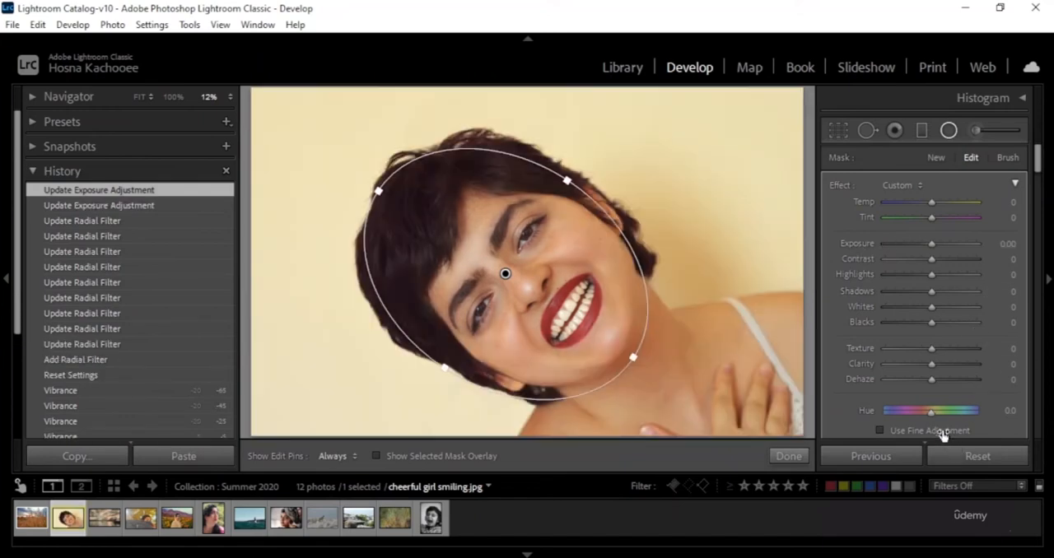
mouse_move(933, 412)
mouse_down()
mouse_move(952, 413)
mouse_move(917, 417)
mouse_up()
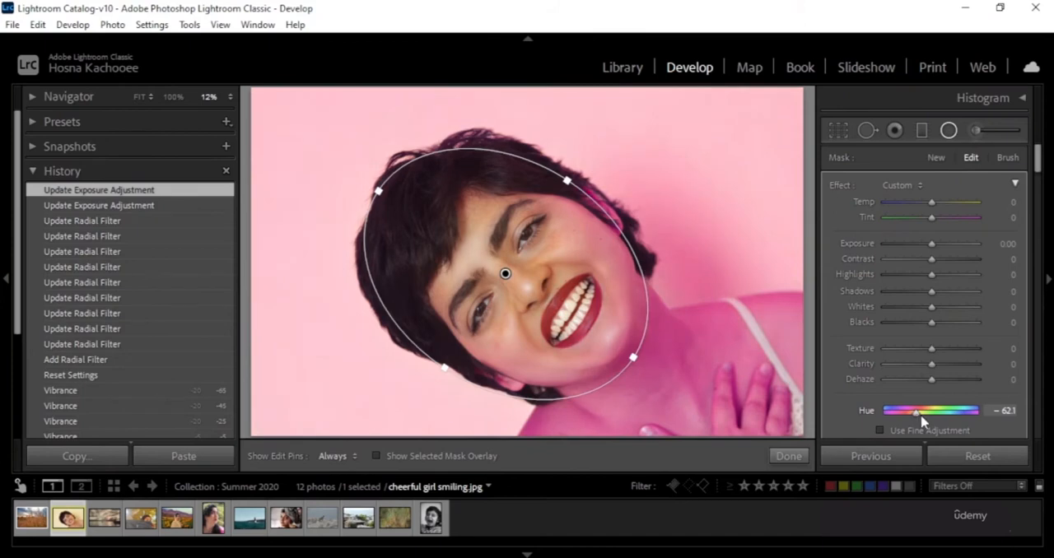
double_click(865, 409)
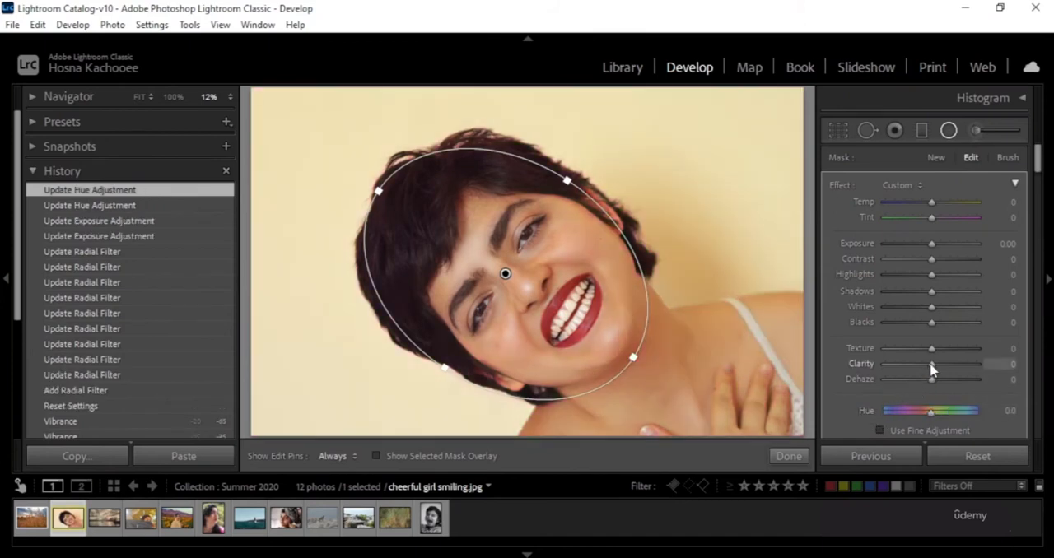
drag(933, 364, 944, 367)
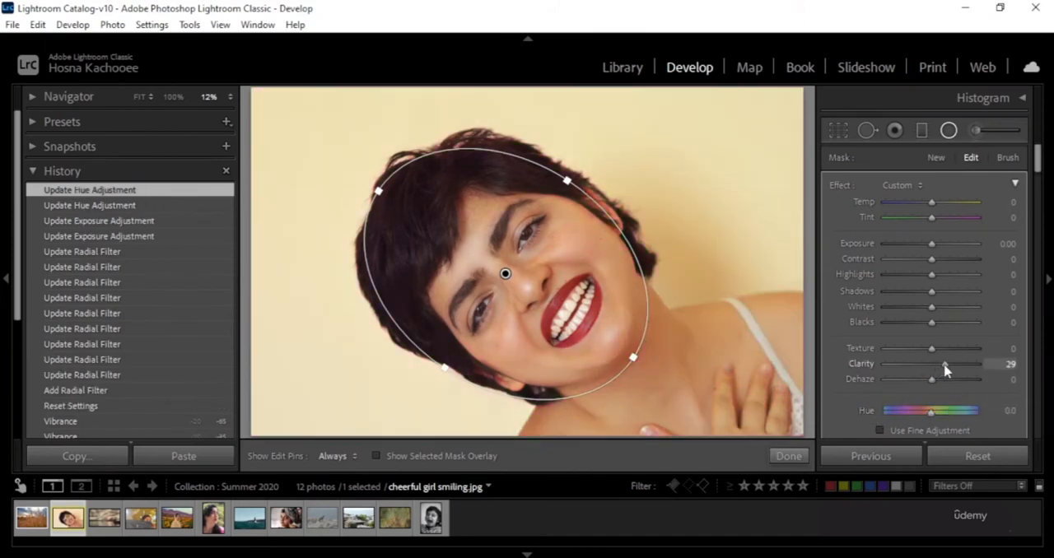
double_click(864, 369)
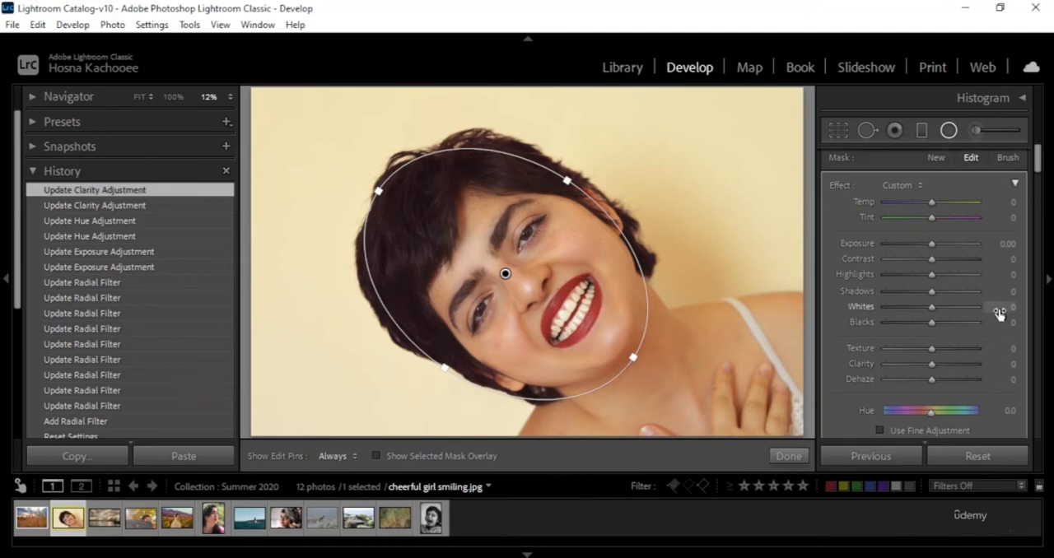
Invert the radial filter's mask and set its saturation to 100.
scroll(999, 388, down, 2)
scroll(1001, 387, down, 2)
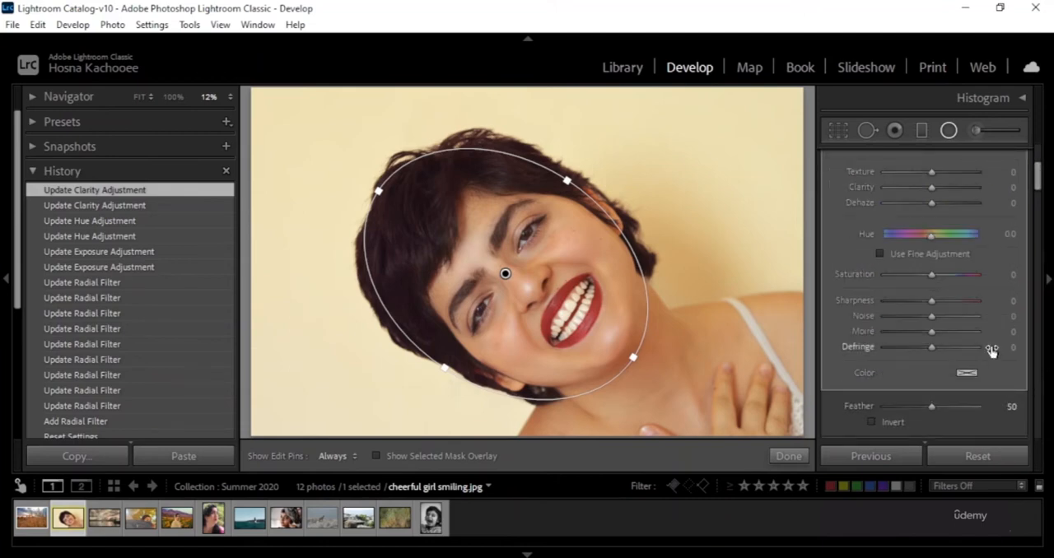
scroll(994, 346, down, 2)
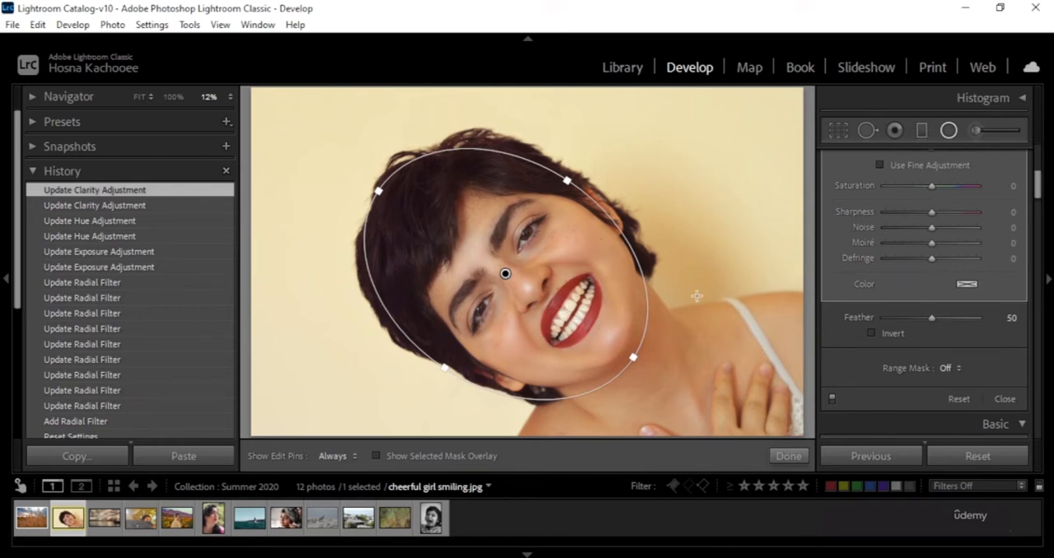
click(872, 333)
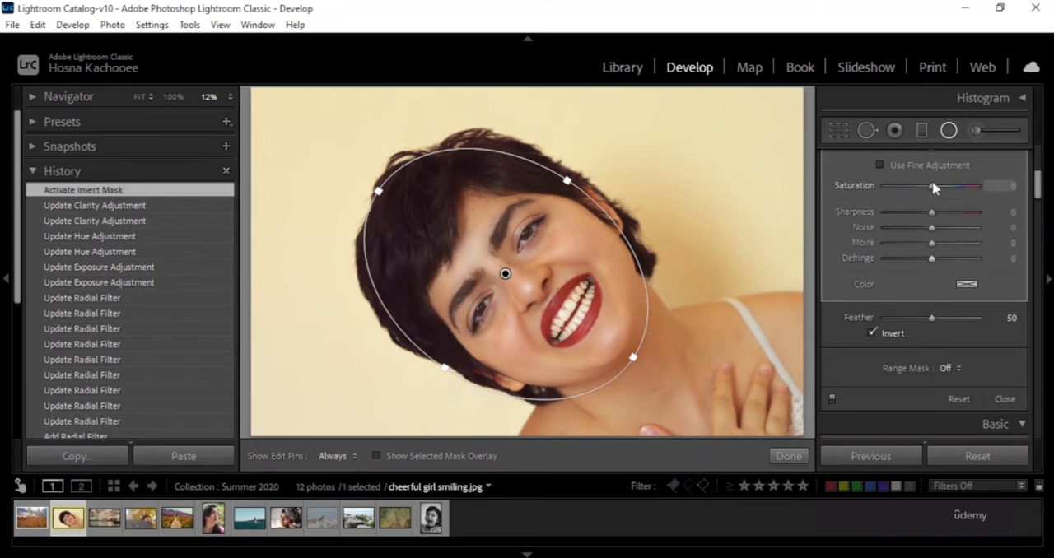
drag(917, 190, 859, 200)
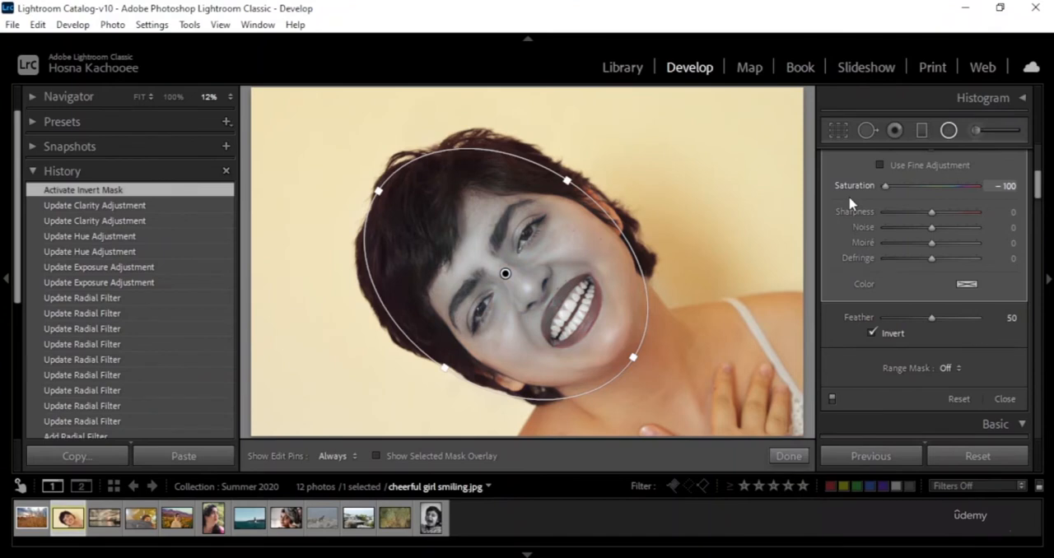
drag(924, 192, 1046, 192)
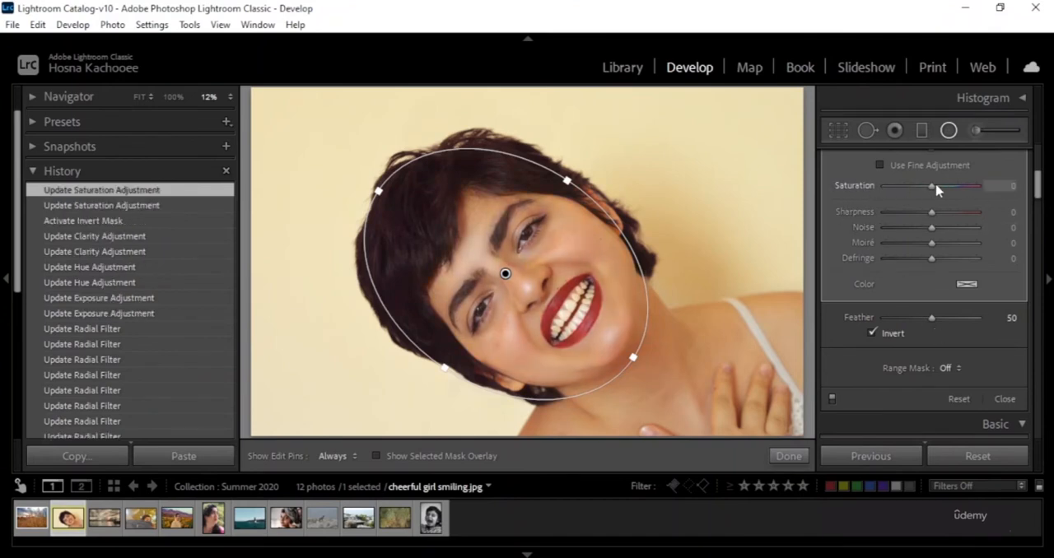
drag(932, 186, 980, 186)
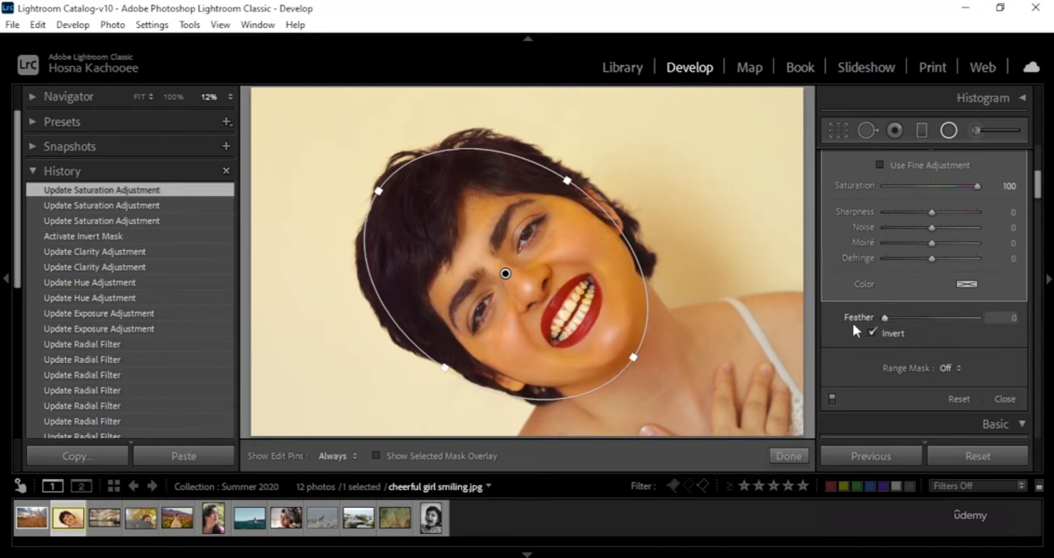
Move the radial filter slightly upward on the face and set its feather to 50.
mouse_move(501, 270)
mouse_down()
mouse_move(511, 284)
mouse_move(587, 217)
mouse_move(617, 243)
mouse_move(565, 271)
mouse_move(502, 271)
mouse_up()
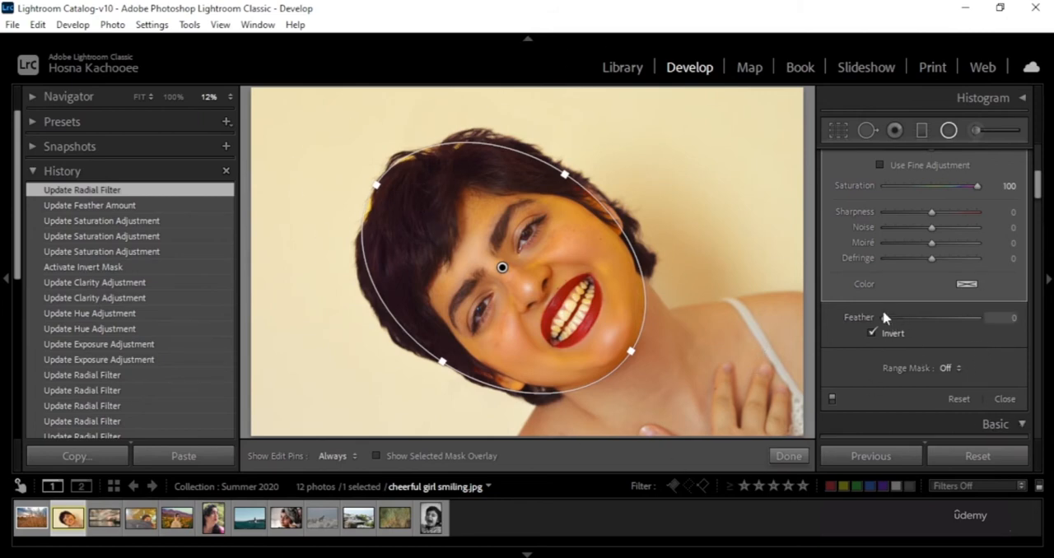
drag(886, 318, 1043, 354)
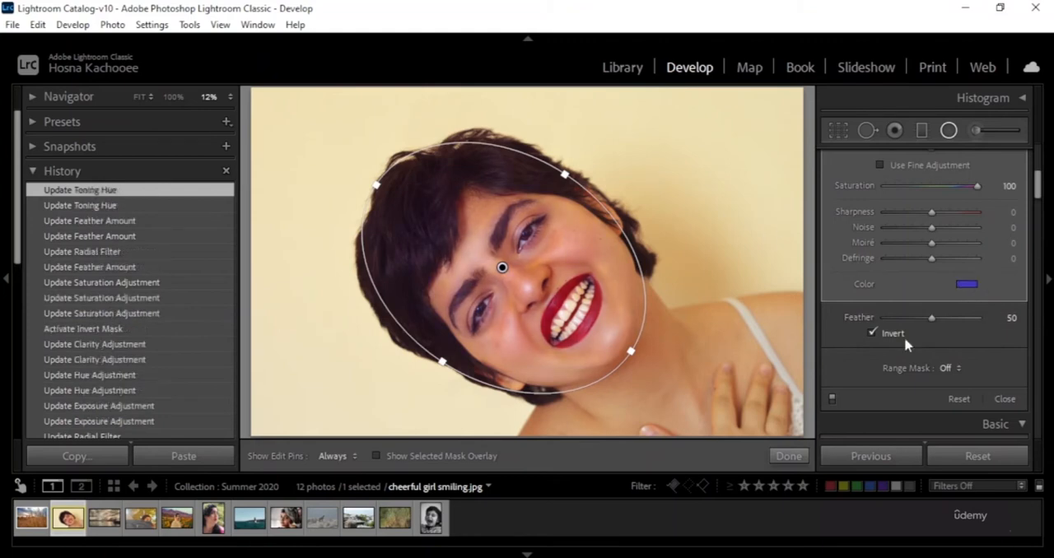
Clear the radial filter's colour tint and reset its saturation to 0.
click(967, 284)
drag(875, 309, 1009, 289)
click(1006, 290)
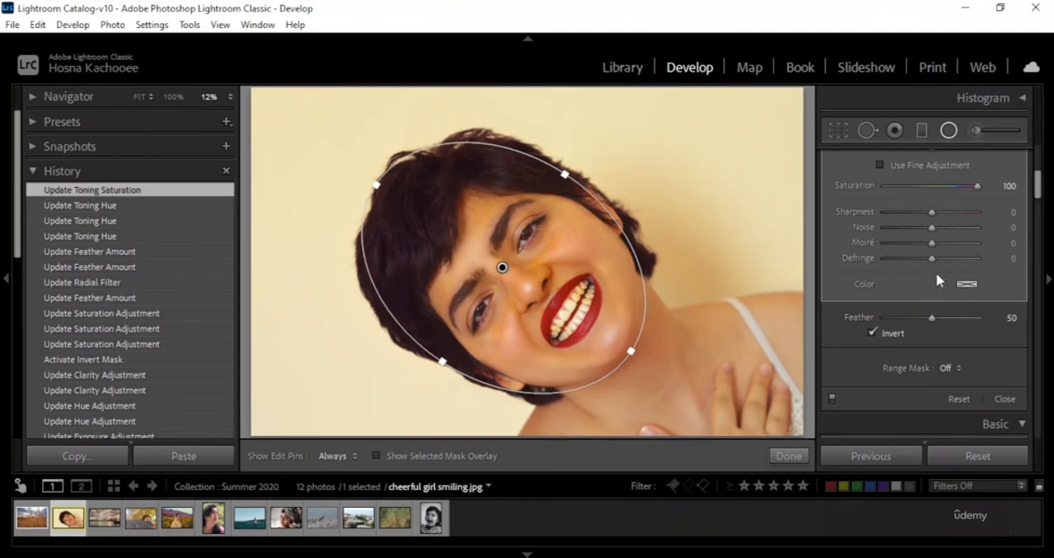
double_click(866, 186)
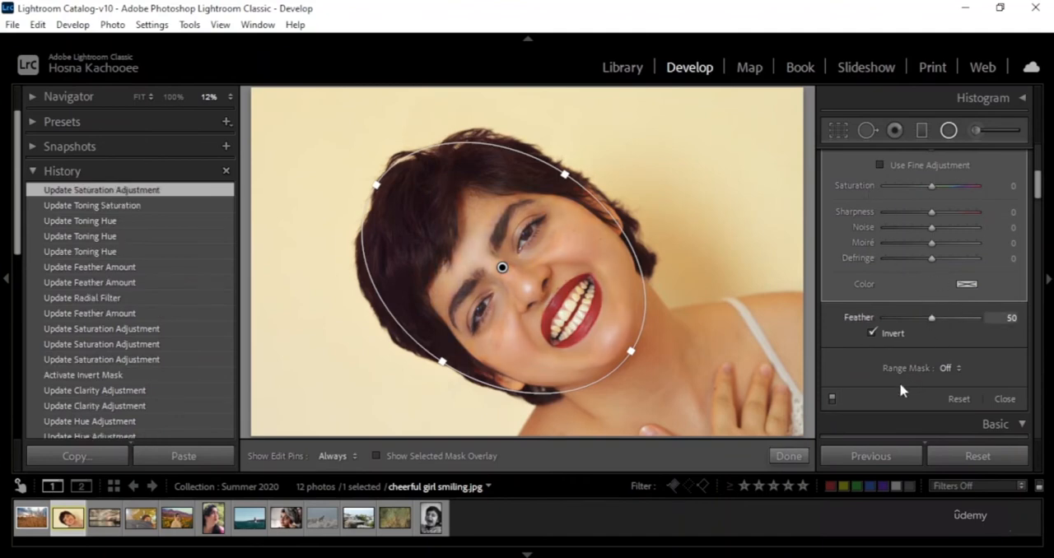
Set the radial filter's temp to 100 and brush extra mask areas over the neck, shoulder and hair edge.
scroll(900, 386, up, 3)
scroll(900, 382, up, 2)
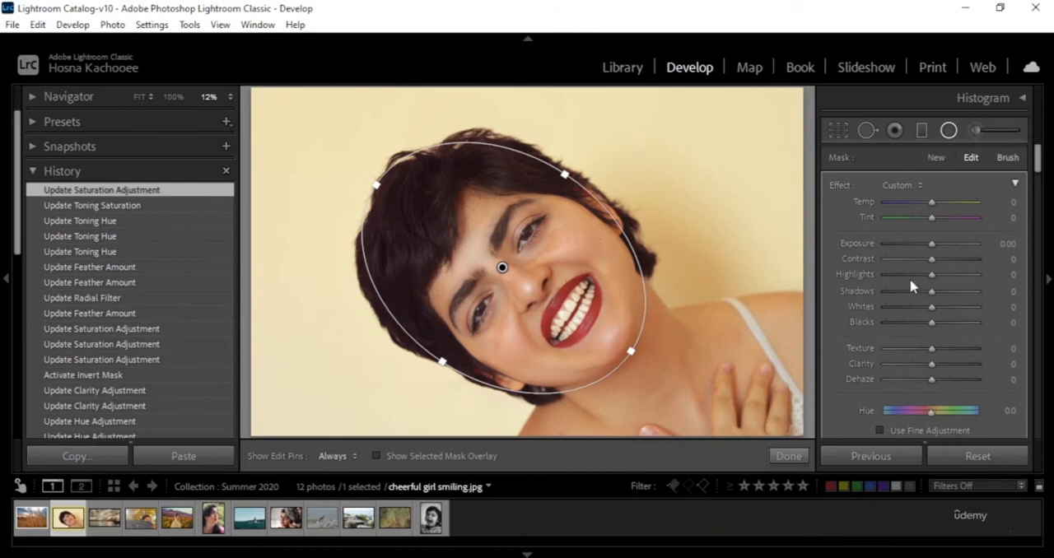
click(1008, 158)
key(h)
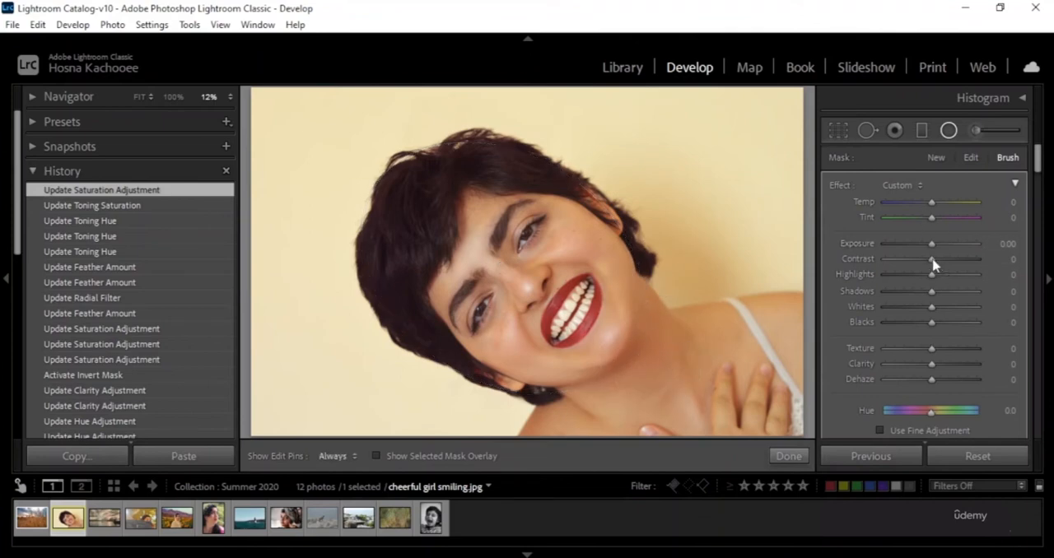
mouse_move(931, 202)
mouse_down()
mouse_move(975, 204)
mouse_move(981, 216)
mouse_up()
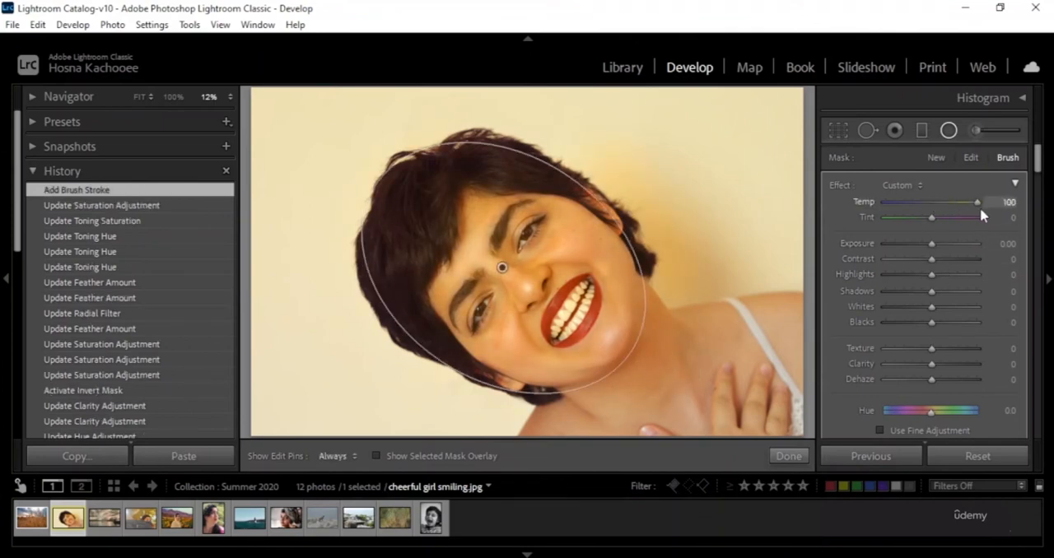
mouse_move(776, 395)
mouse_down()
mouse_move(719, 392)
mouse_move(605, 443)
mouse_move(618, 357)
mouse_move(476, 371)
mouse_up()
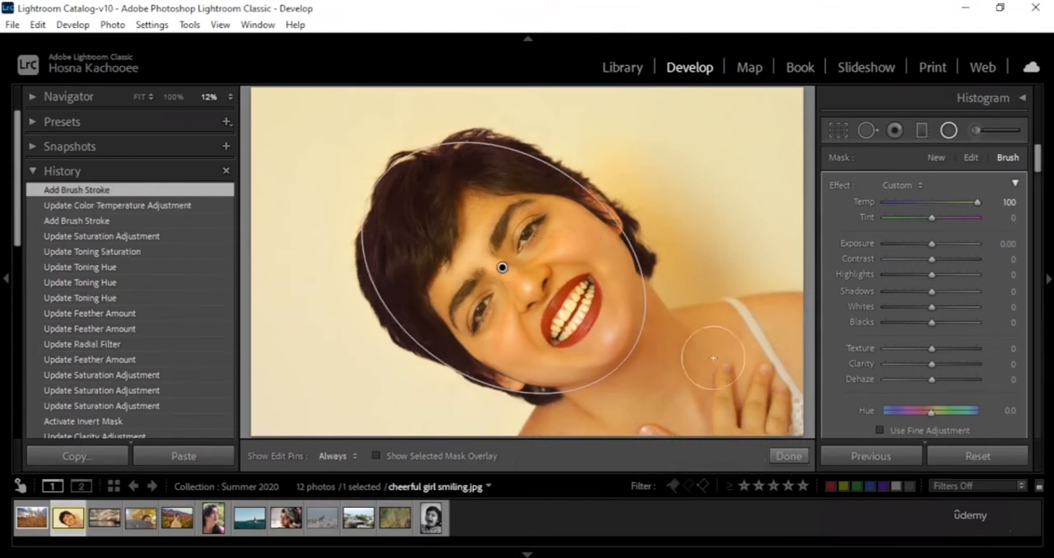
mouse_move(725, 399)
mouse_down()
mouse_move(626, 405)
mouse_move(634, 308)
mouse_move(514, 213)
mouse_move(423, 283)
mouse_move(416, 322)
mouse_up()
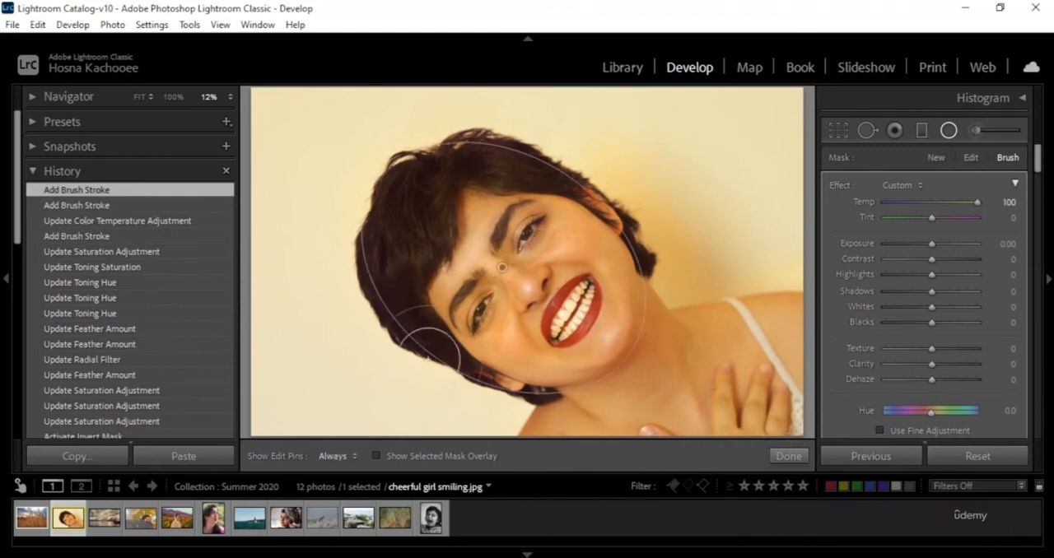
Try raising the radial filter's blacks, reset its blacks and temp to 0, and finish editing the filter.
mouse_move(928, 320)
mouse_down()
mouse_move(874, 319)
mouse_move(1001, 322)
mouse_up()
drag(519, 372, 1018, 322)
double_click(865, 322)
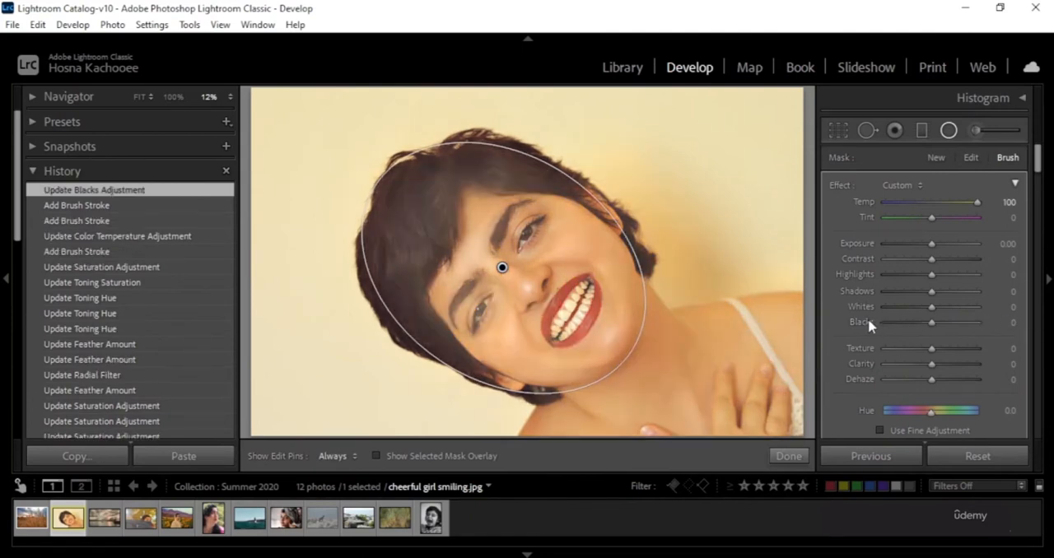
double_click(864, 202)
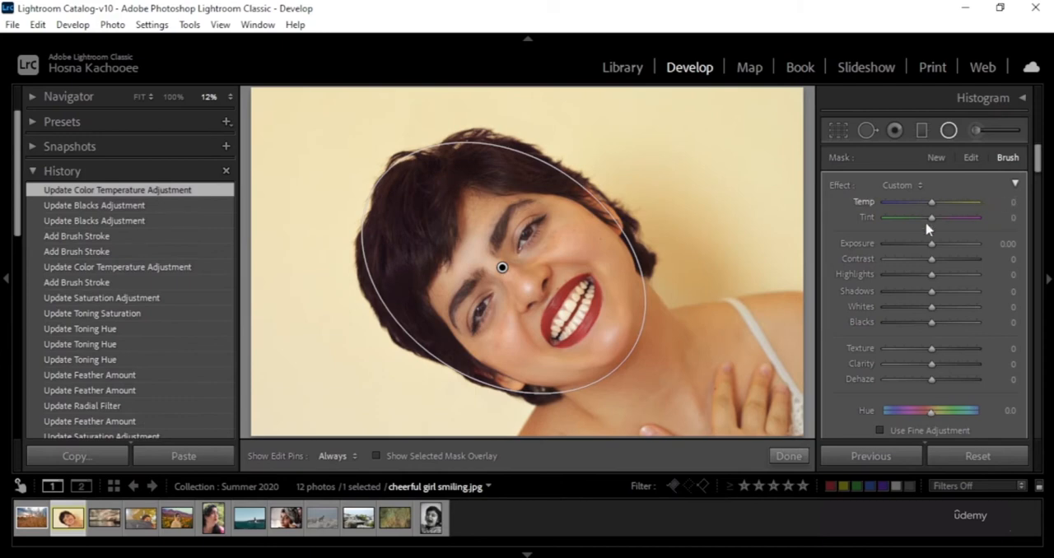
scroll(984, 354, down, 3)
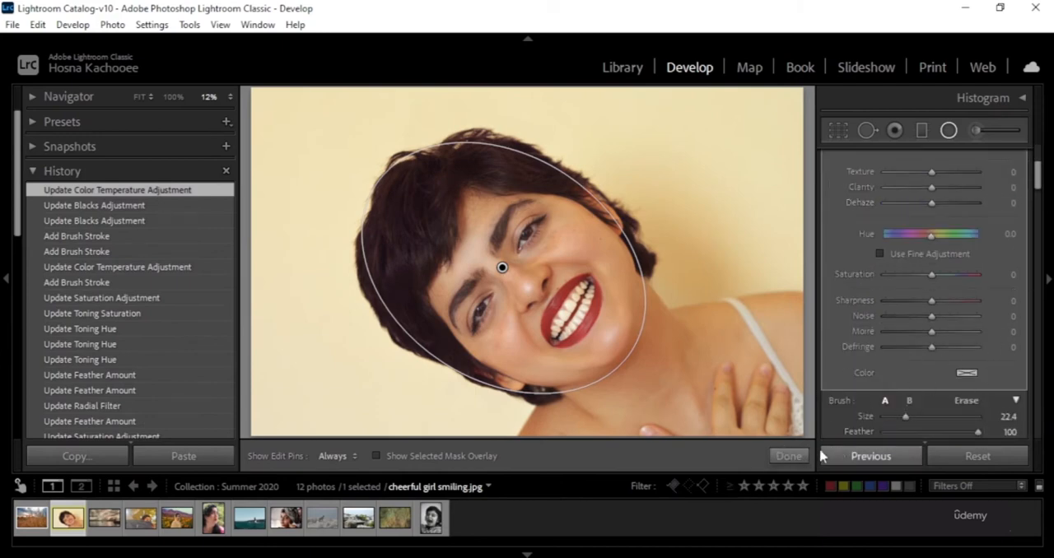
click(789, 456)
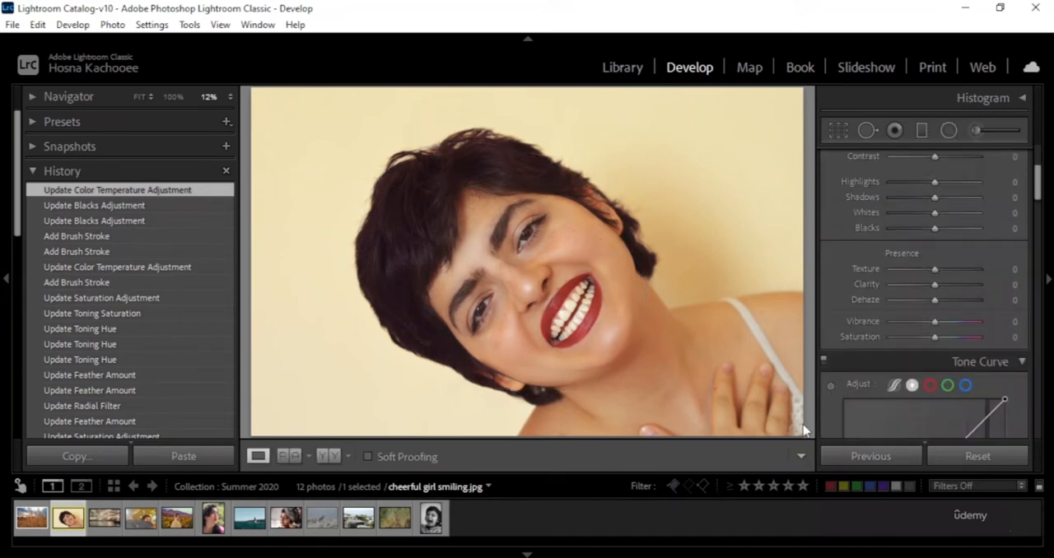
Activate the Adjustment Brush and set its size to 3.4.
click(977, 134)
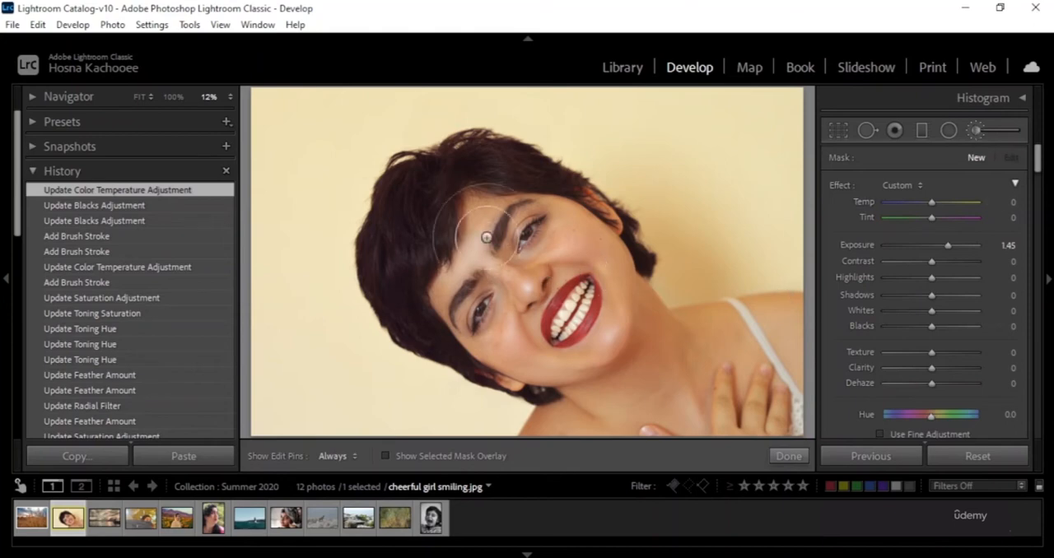
scroll(1003, 301, down, 5)
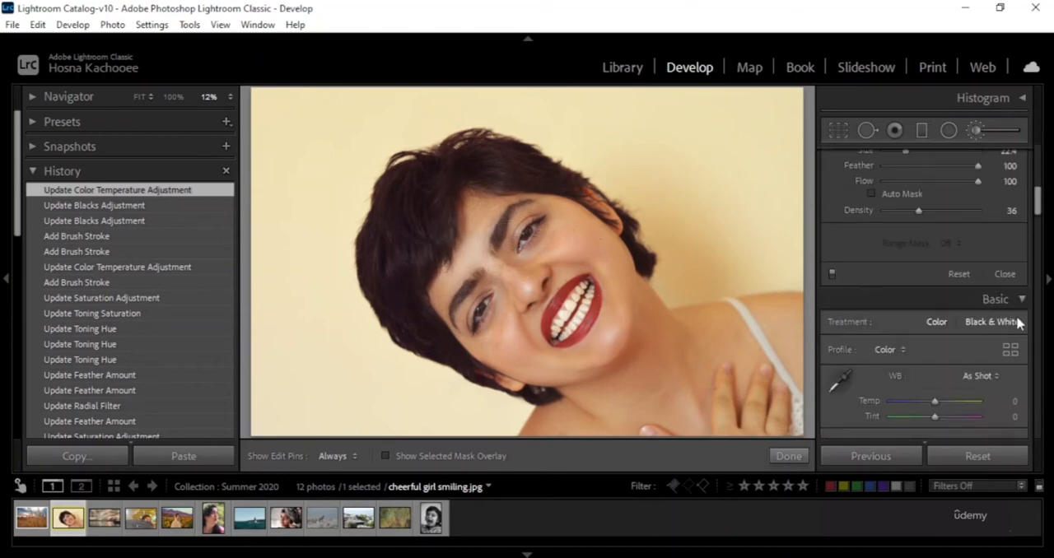
scroll(1014, 315, up, 3)
drag(906, 326, 888, 332)
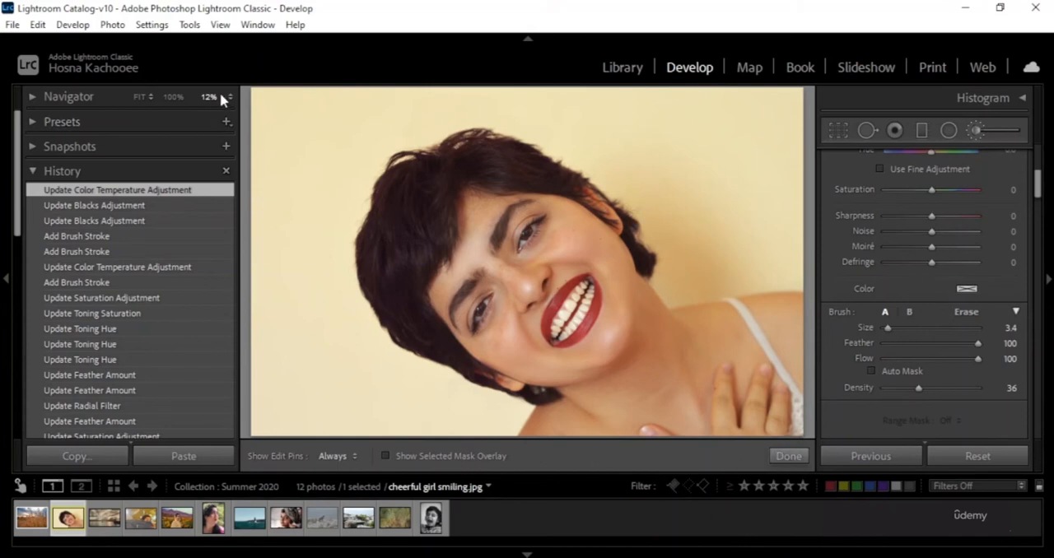
Set the brush's size to 10.8 and feather to 59, working at 100% magnification on the eye.
click(44, 108)
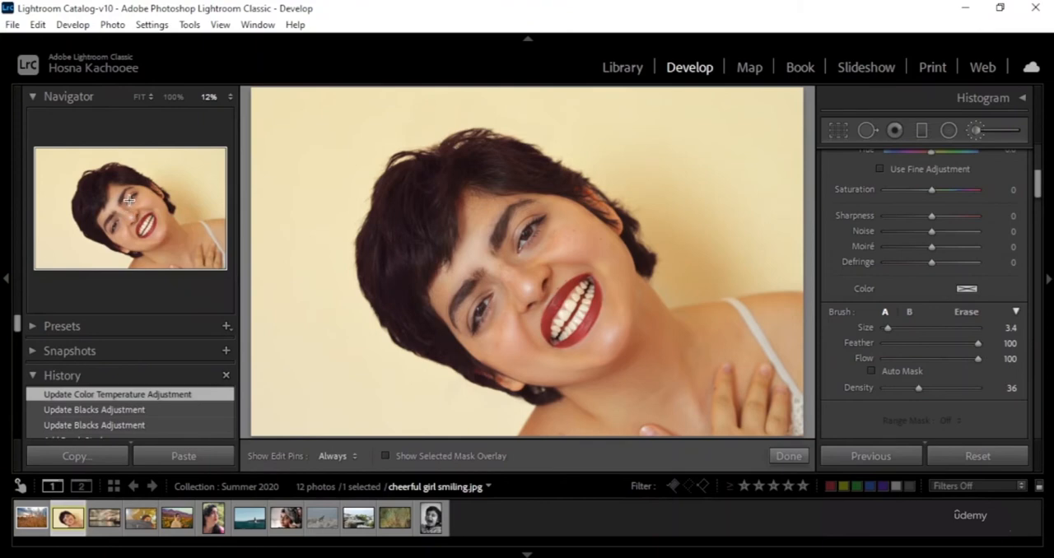
click(227, 99)
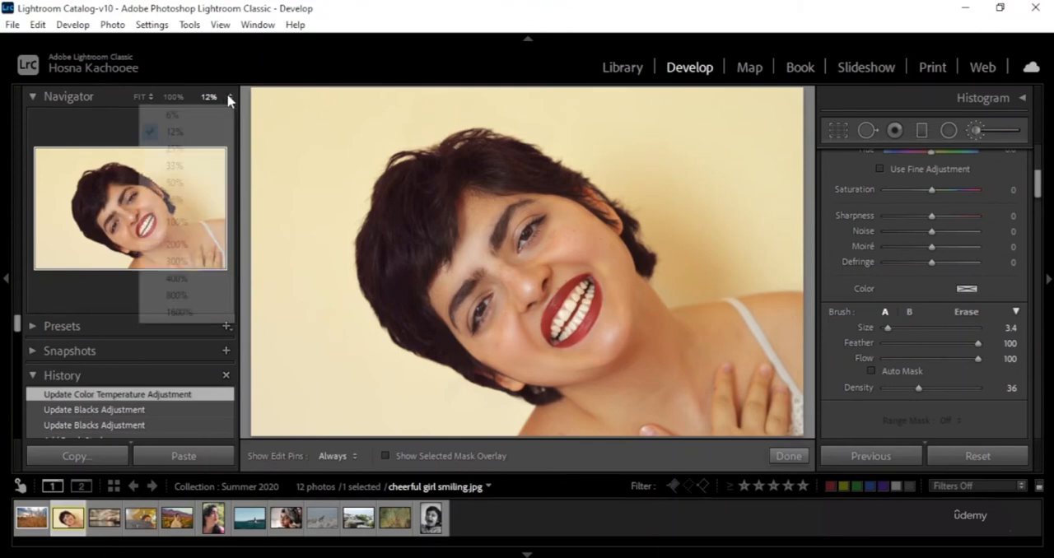
click(185, 280)
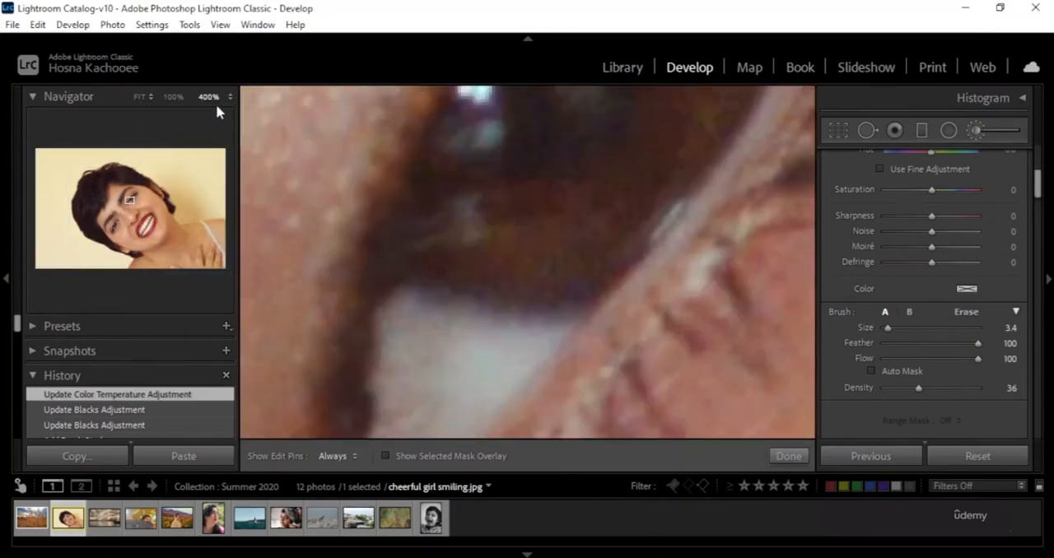
click(231, 98)
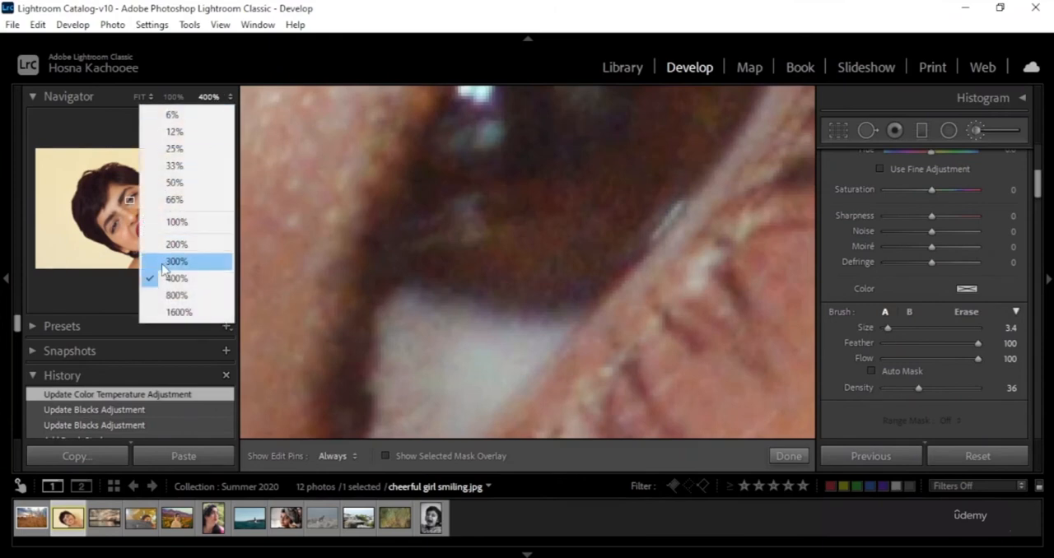
click(186, 225)
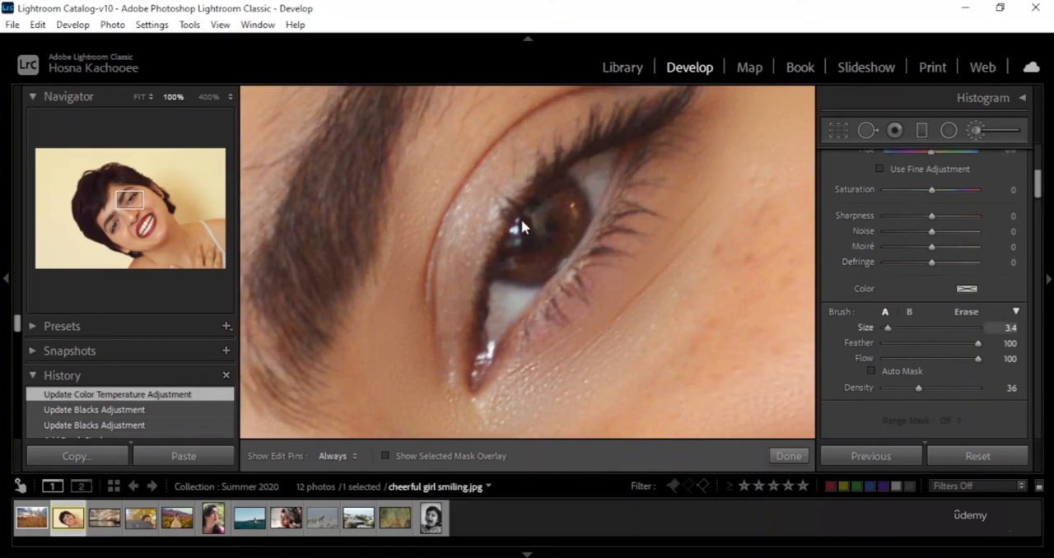
mouse_move(891, 331)
mouse_down()
mouse_move(907, 330)
mouse_move(898, 331)
mouse_up()
drag(971, 348, 970, 343)
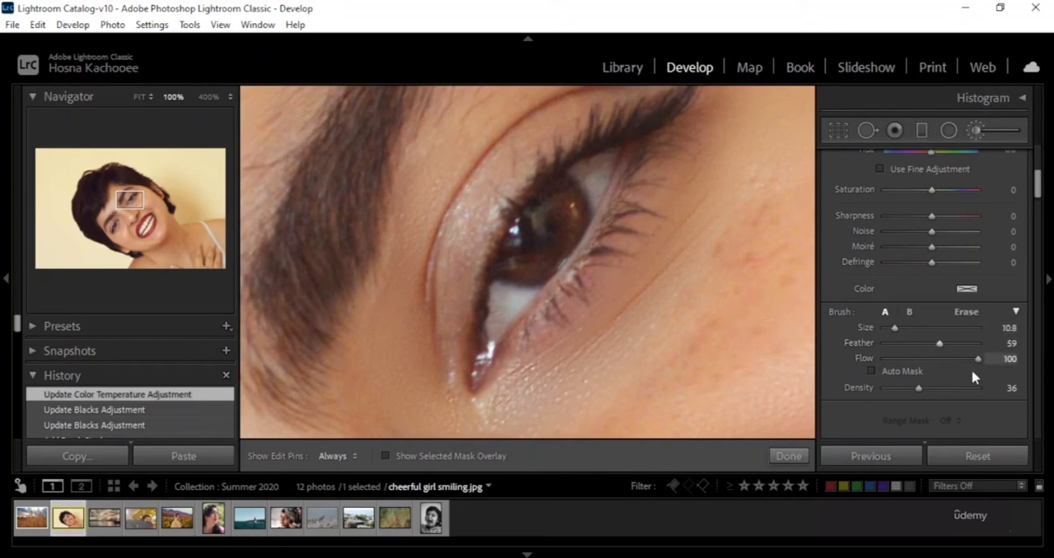
Paint the adjustment brush over the iris and set its exposure to 2.12.
scroll(1013, 201, up, 5)
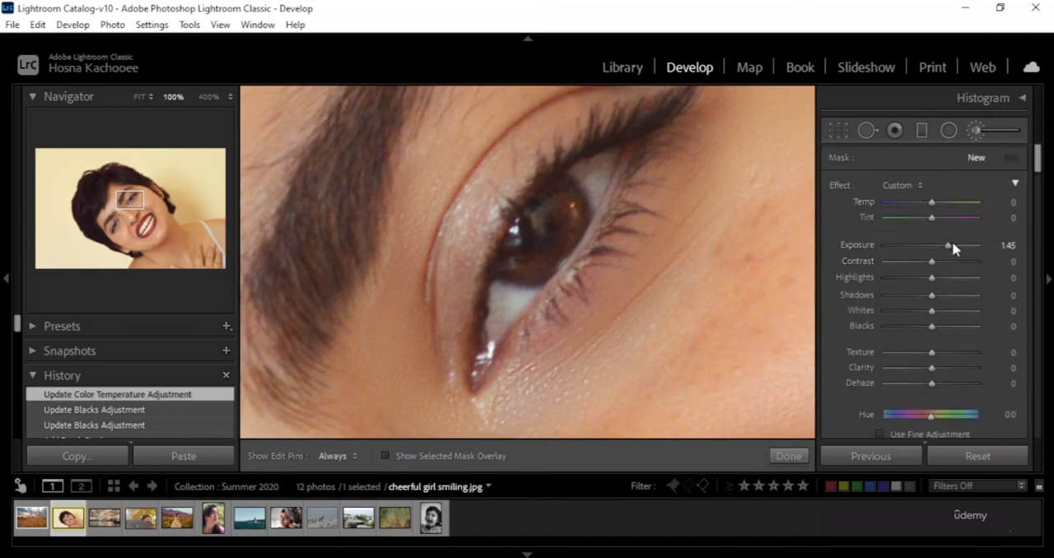
key(h)
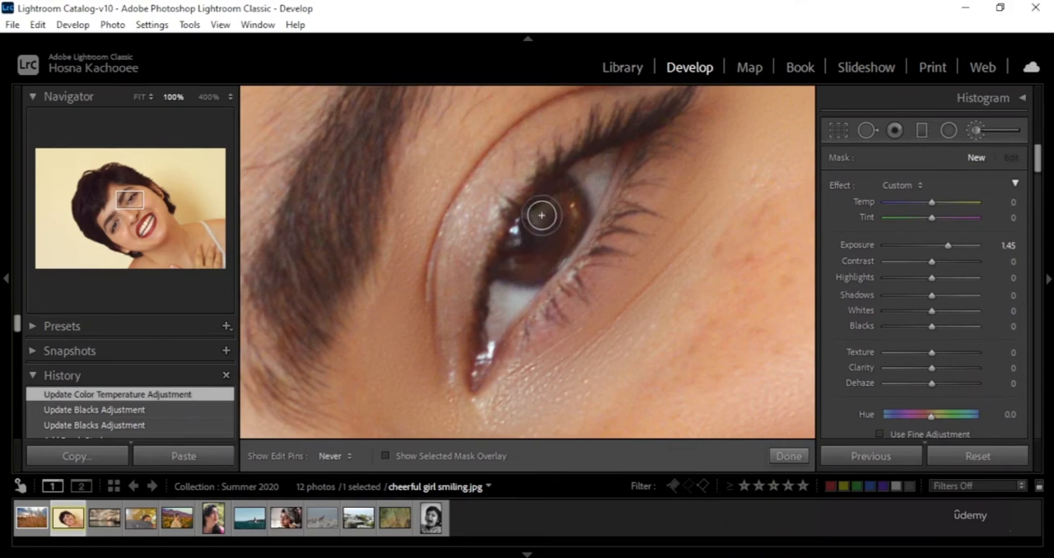
mouse_move(553, 253)
mouse_down()
mouse_move(523, 261)
mouse_move(518, 244)
mouse_move(556, 195)
mouse_move(567, 216)
mouse_move(559, 241)
mouse_move(538, 265)
mouse_move(517, 257)
mouse_move(539, 223)
mouse_up()
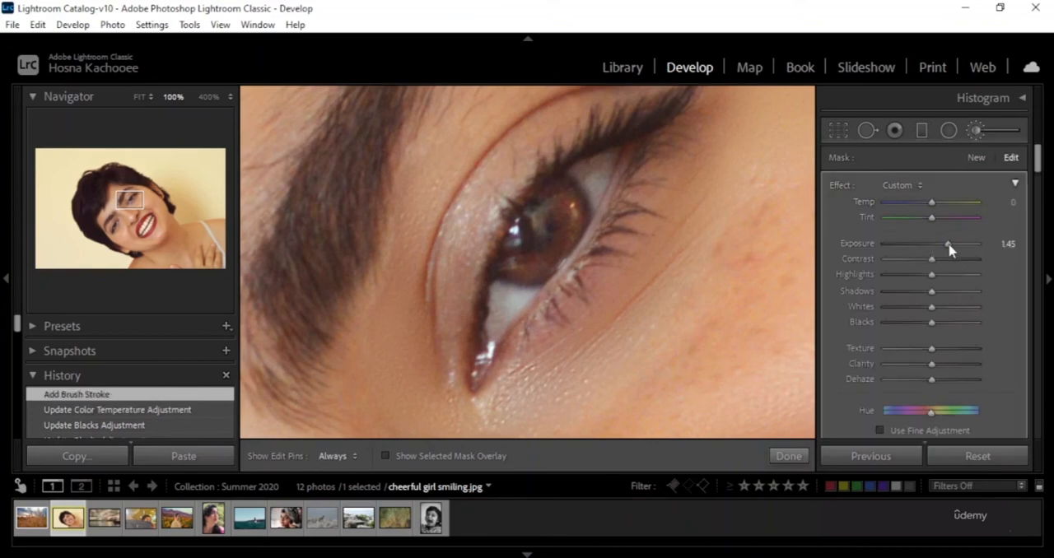
mouse_move(950, 245)
mouse_down()
mouse_move(991, 248)
mouse_move(823, 257)
mouse_up()
drag(934, 269, 960, 278)
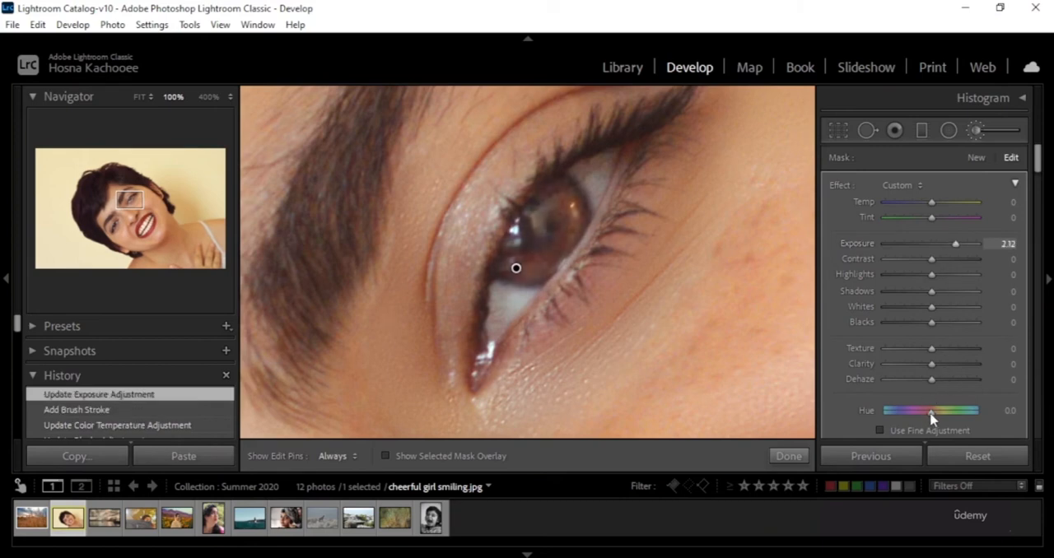
Set the iris adjustment's hue to -11.2 after trying -180.0, and set its saturation and dehaze to 100.
drag(931, 420, 972, 417)
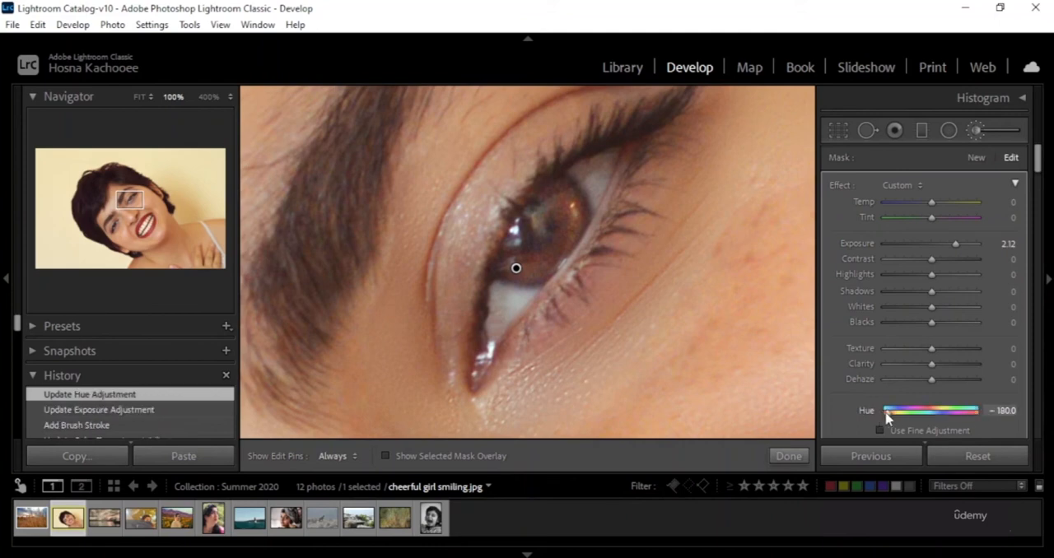
drag(887, 418, 852, 376)
scroll(862, 384, down, 2)
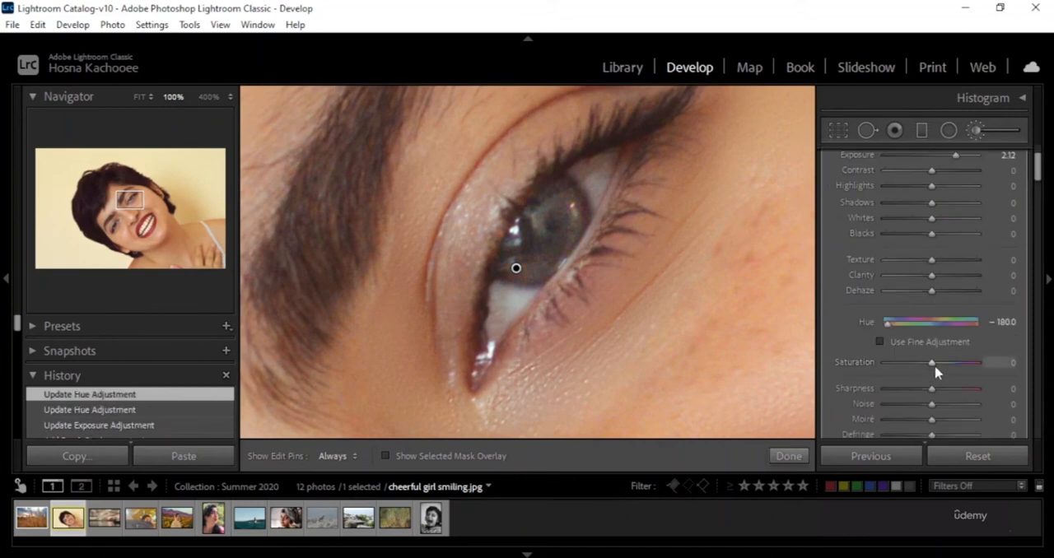
drag(989, 383, 989, 383)
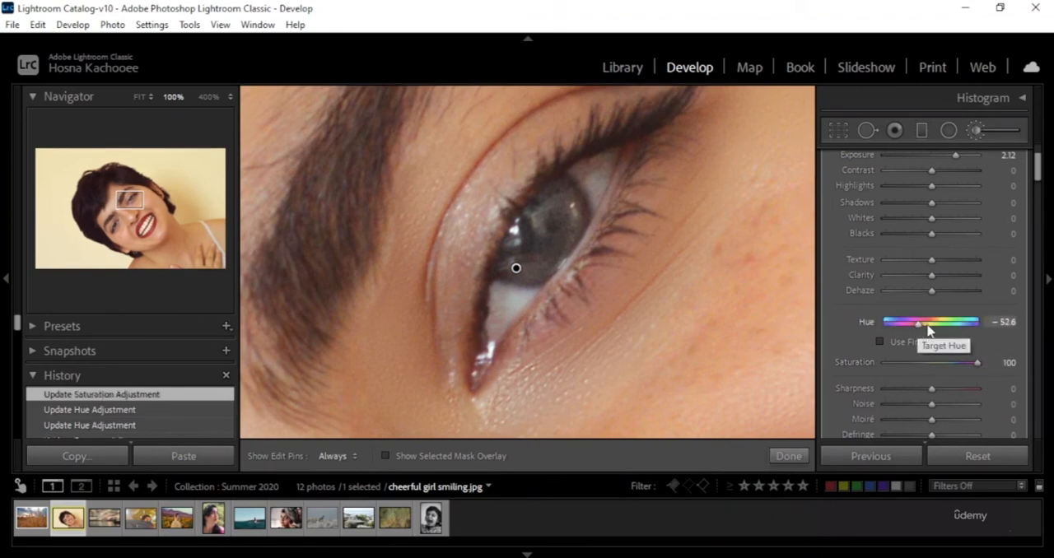
click(943, 330)
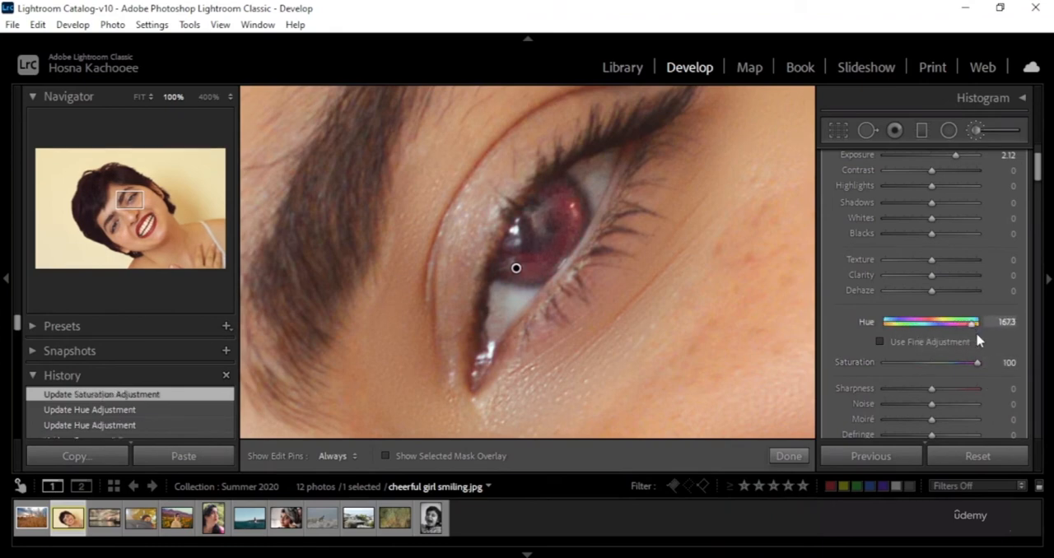
drag(974, 330, 962, 340)
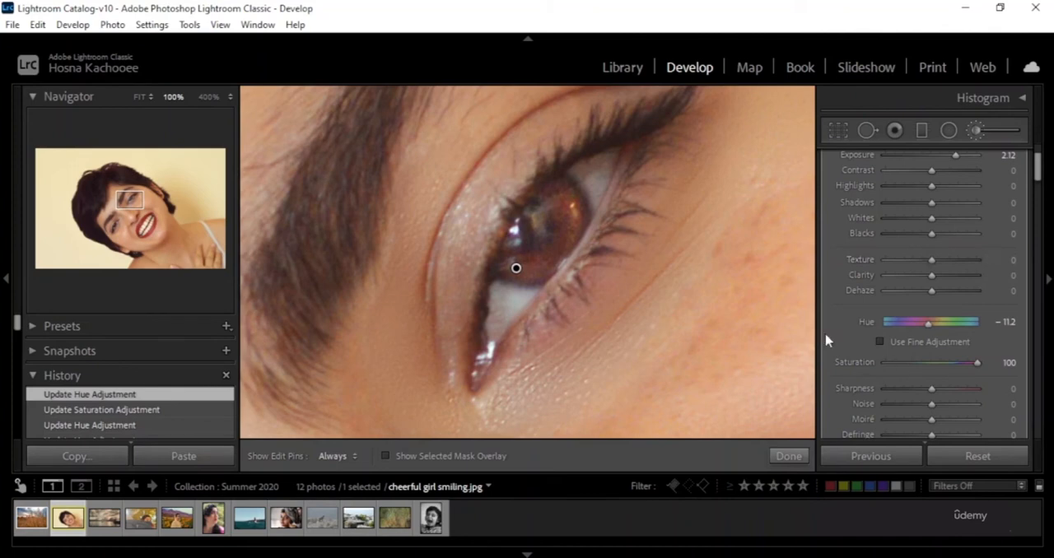
drag(930, 292, 1001, 292)
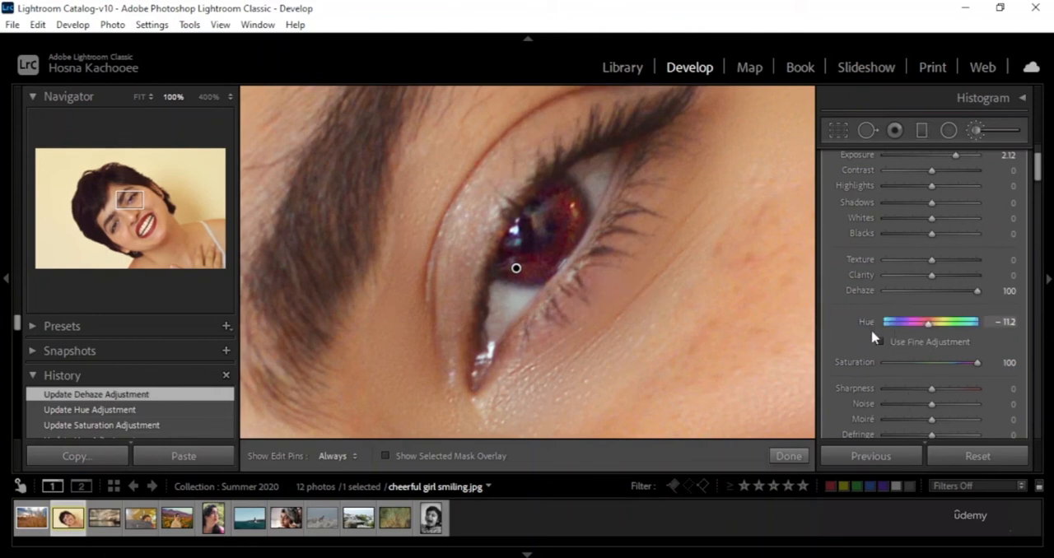
Erase the adjustment mask from the iris with the Erase brush at size 41.4.
scroll(859, 346, down, 5)
click(965, 223)
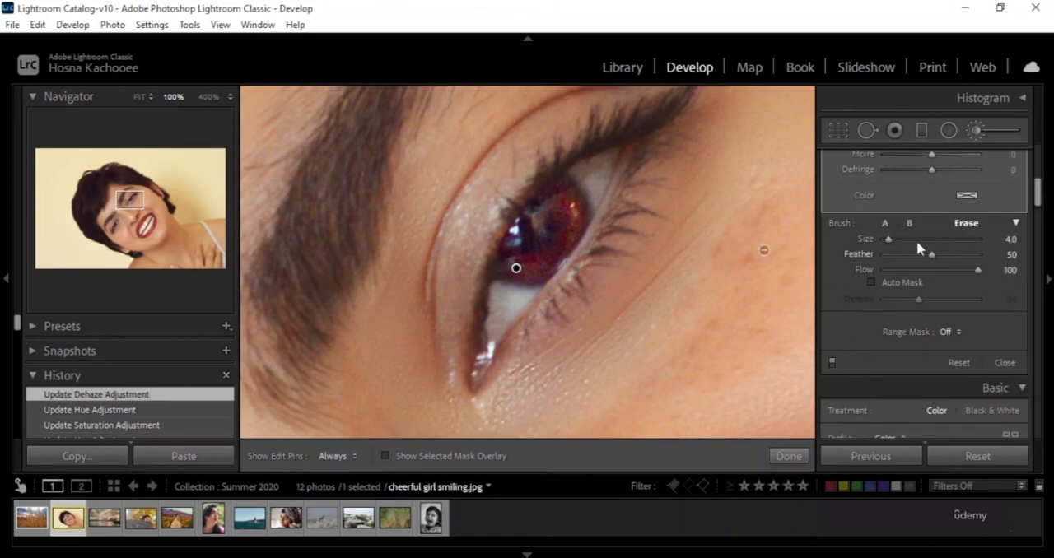
drag(893, 240, 919, 241)
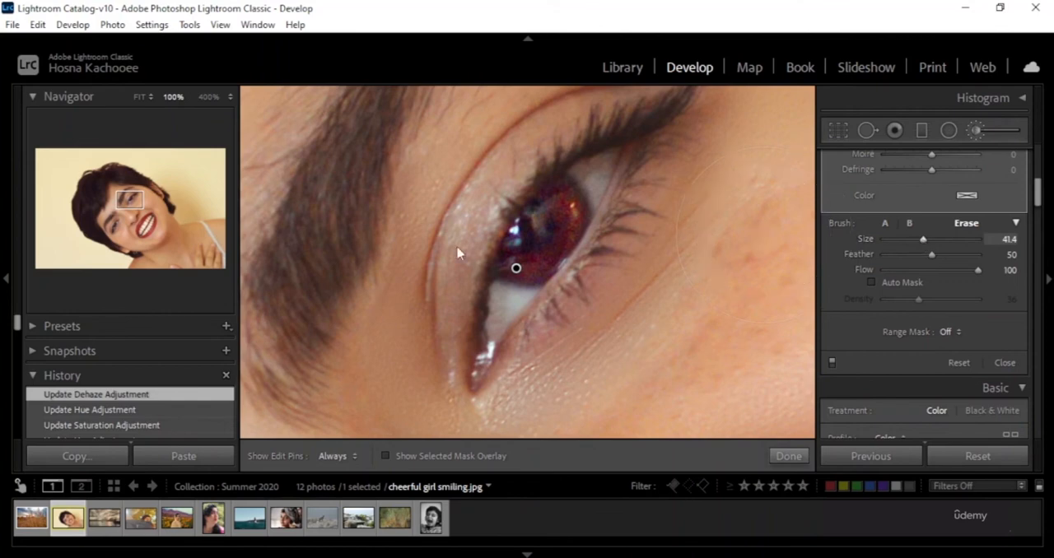
key(h)
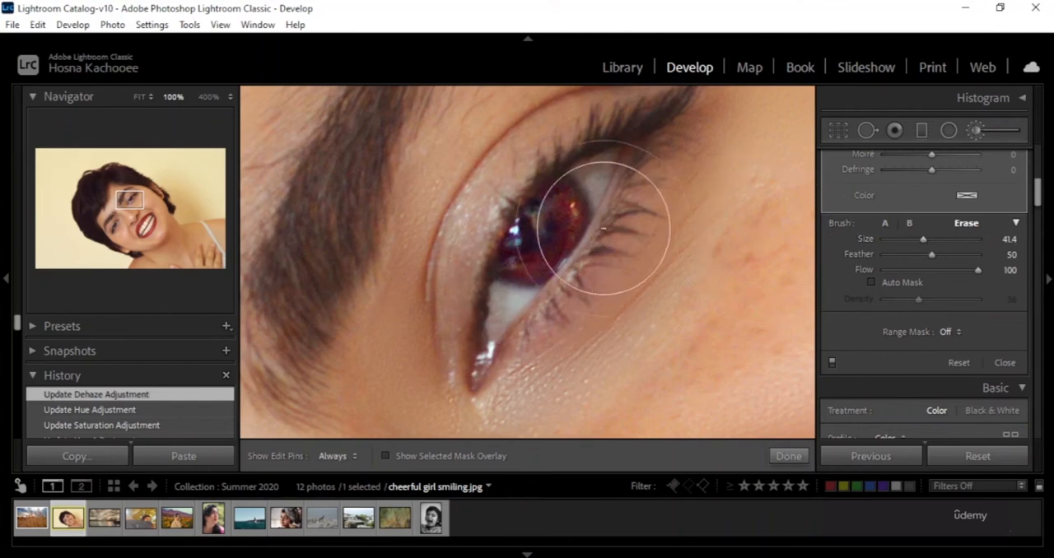
drag(601, 211, 536, 278)
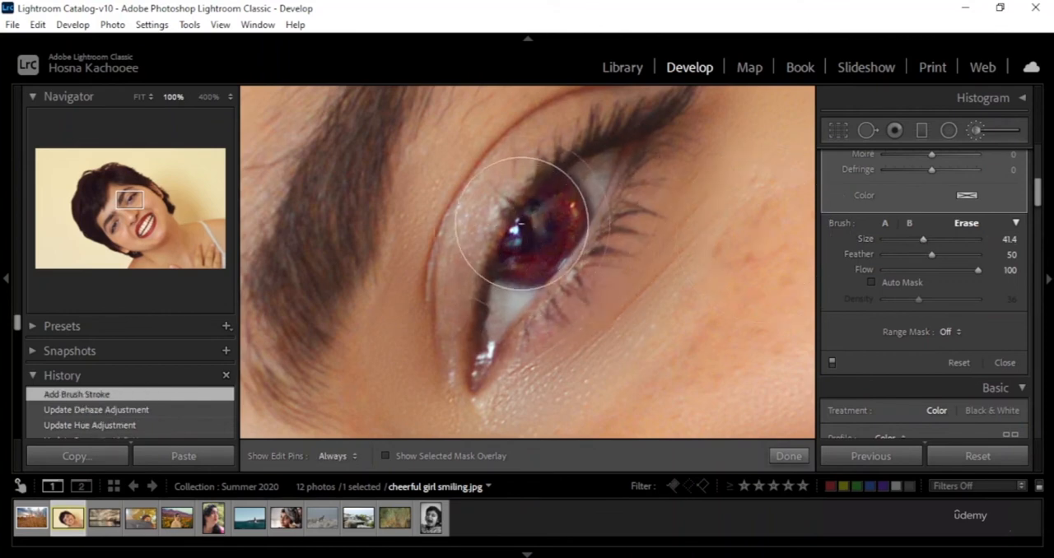
mouse_move(814, 199)
mouse_down()
mouse_move(896, 247)
mouse_move(941, 223)
mouse_move(908, 236)
mouse_up()
key(h)
Try brush A at sizes 17.0 and 12.0, and switch to brush B at size 6.0.
click(885, 224)
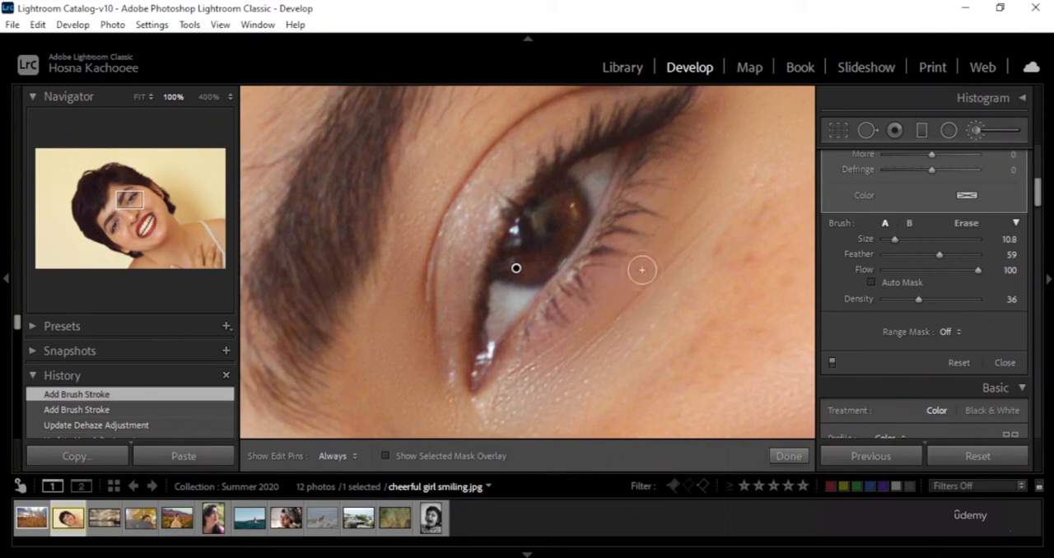
scroll(626, 314, up, 3)
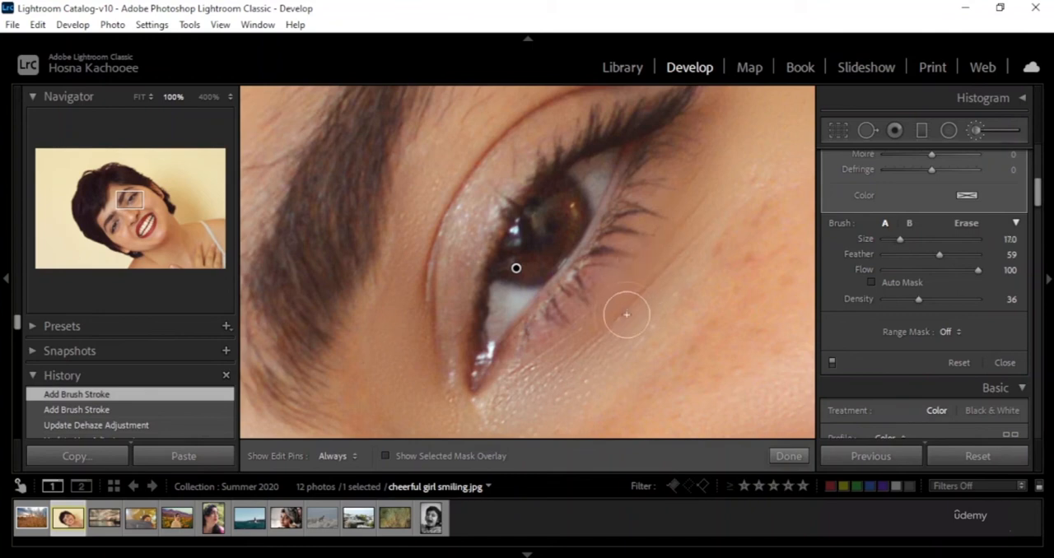
scroll(619, 308, down, 5)
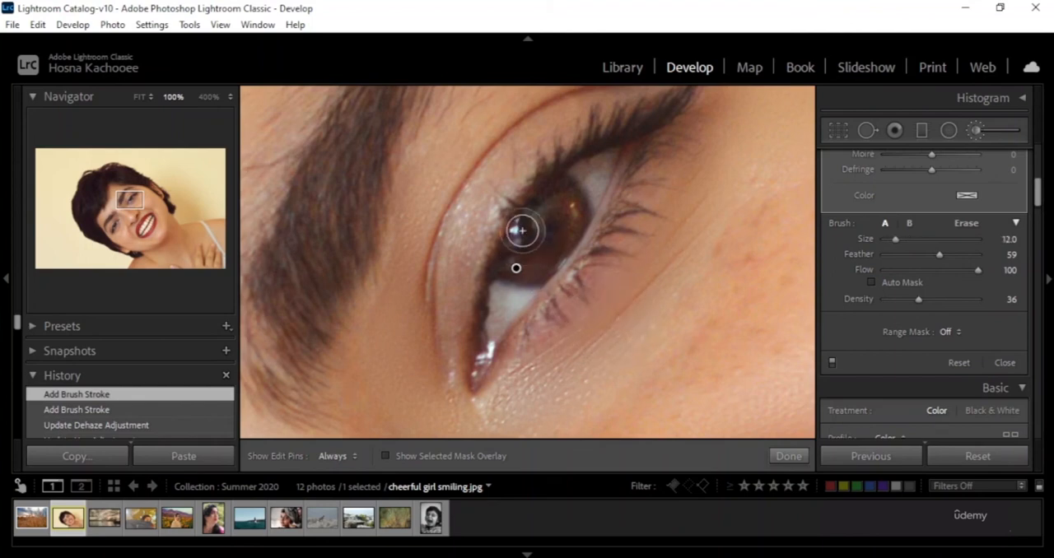
scroll(537, 224, up, 2)
scroll(537, 224, up, 6)
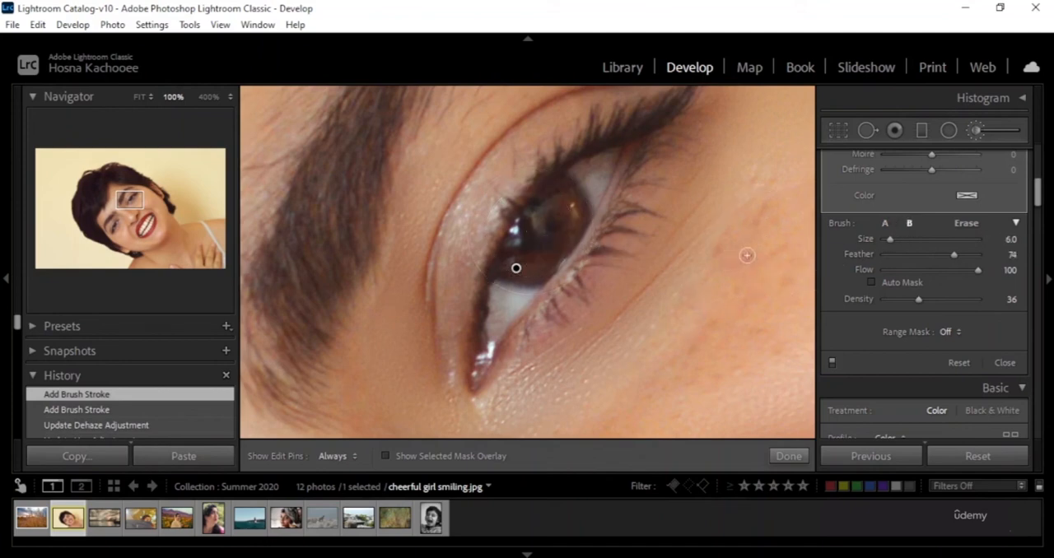
Set brush A's size to 16.6 and paint the adjustment over the upper eyelid.
click(884, 223)
click(887, 225)
drag(911, 240, 899, 241)
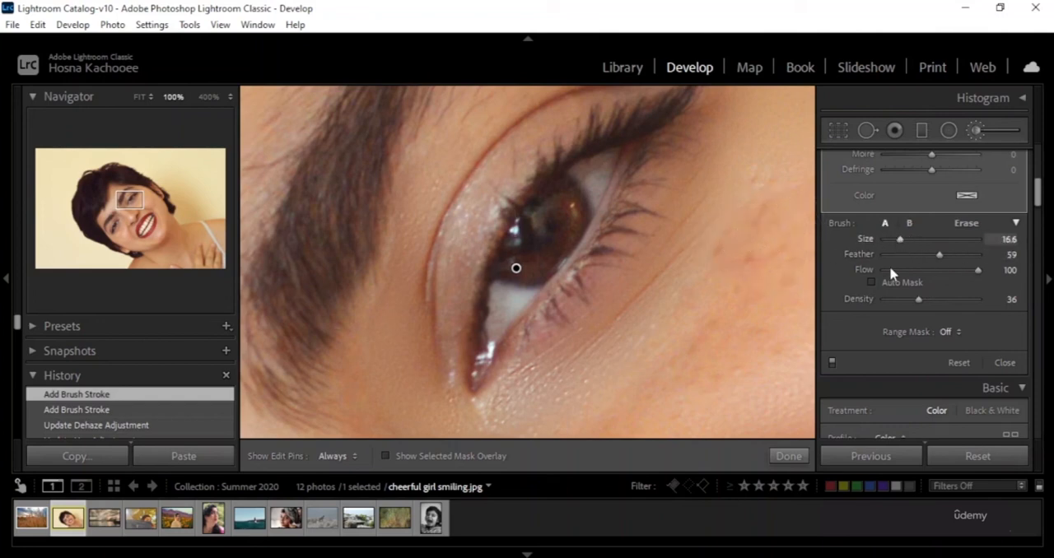
key(h)
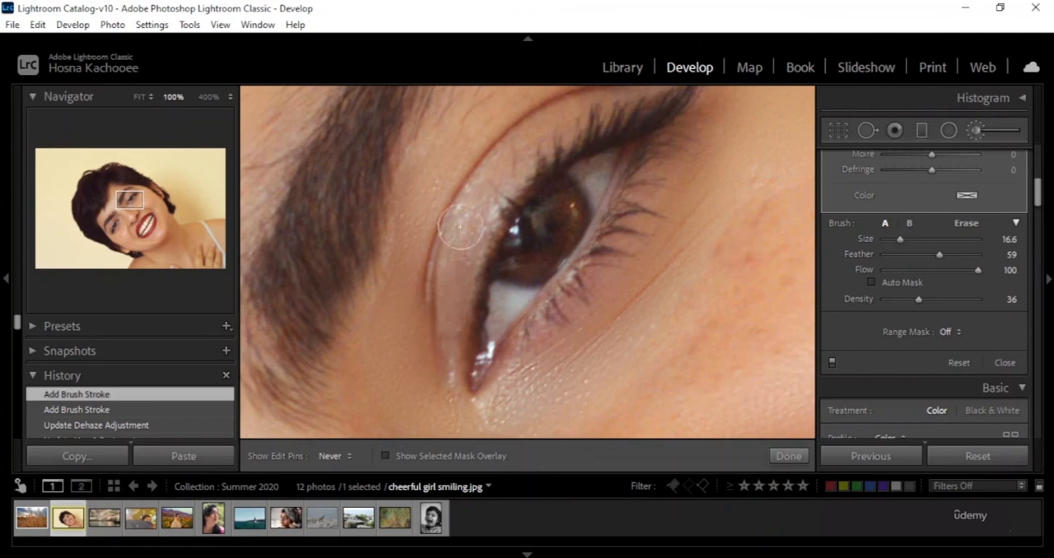
mouse_move(461, 227)
mouse_down()
mouse_move(535, 123)
mouse_move(586, 96)
mouse_move(619, 96)
mouse_move(480, 169)
mouse_move(435, 241)
mouse_move(431, 307)
mouse_move(445, 342)
mouse_move(438, 315)
mouse_move(466, 183)
mouse_up()
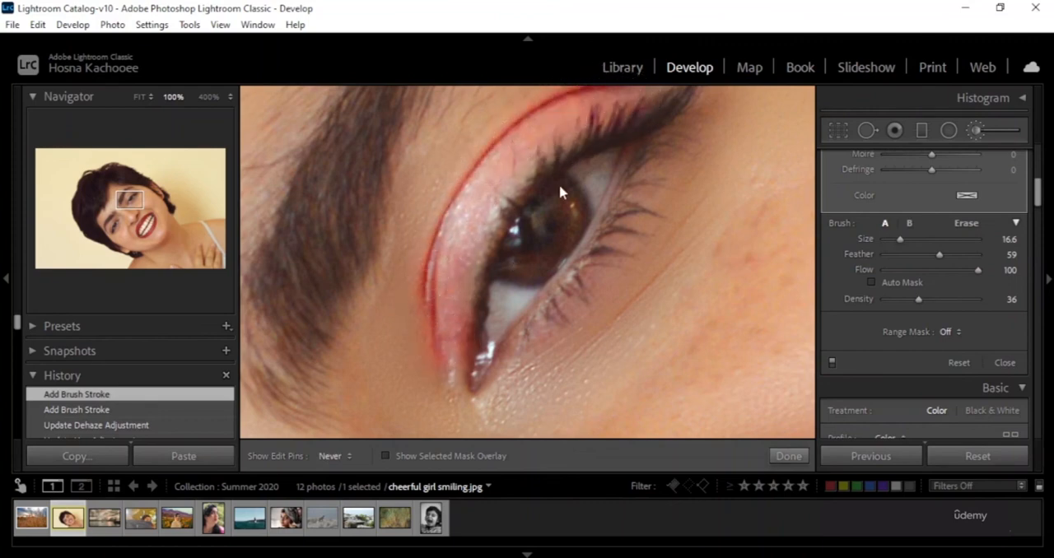
Set the eyelid adjustment's dehaze to -16, exposure to -0.03 and hue to 180.0.
scroll(880, 282, up, 5)
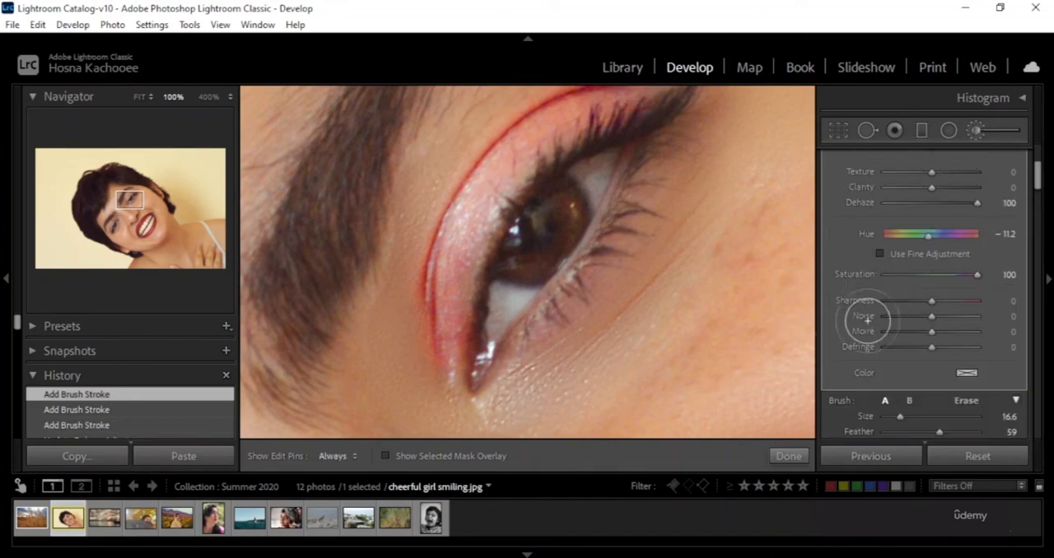
key(h)
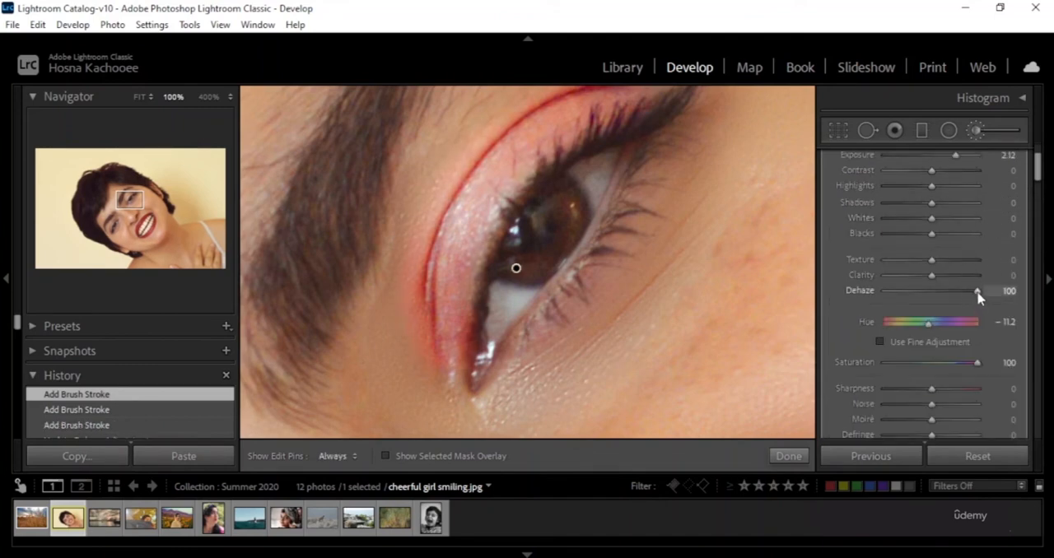
drag(977, 294, 929, 295)
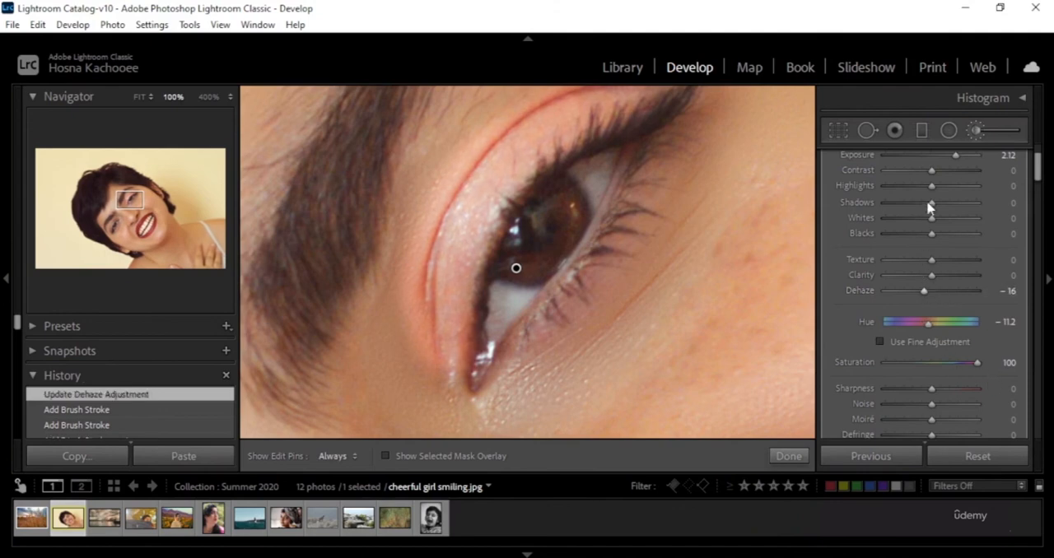
drag(944, 159, 932, 159)
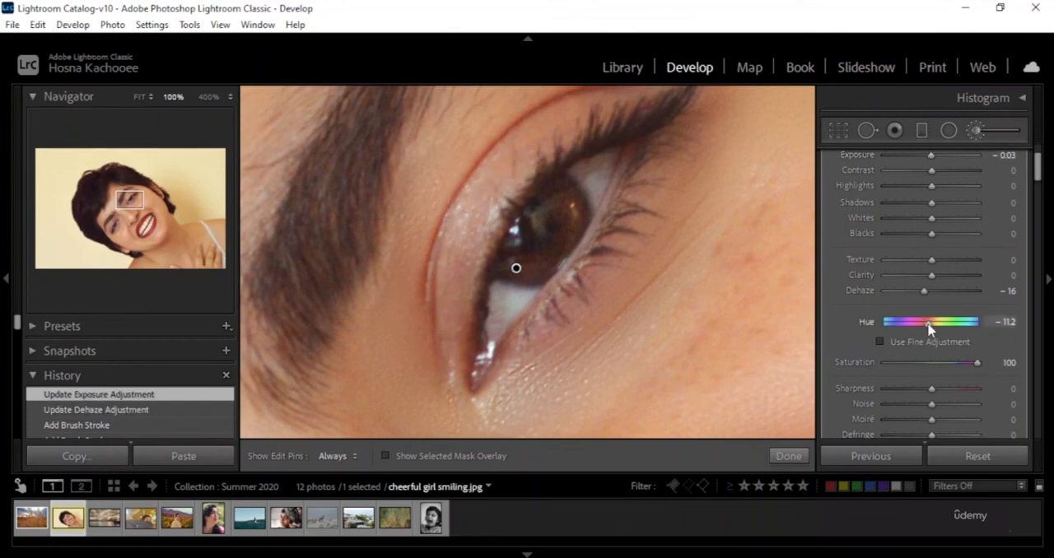
drag(929, 326, 989, 337)
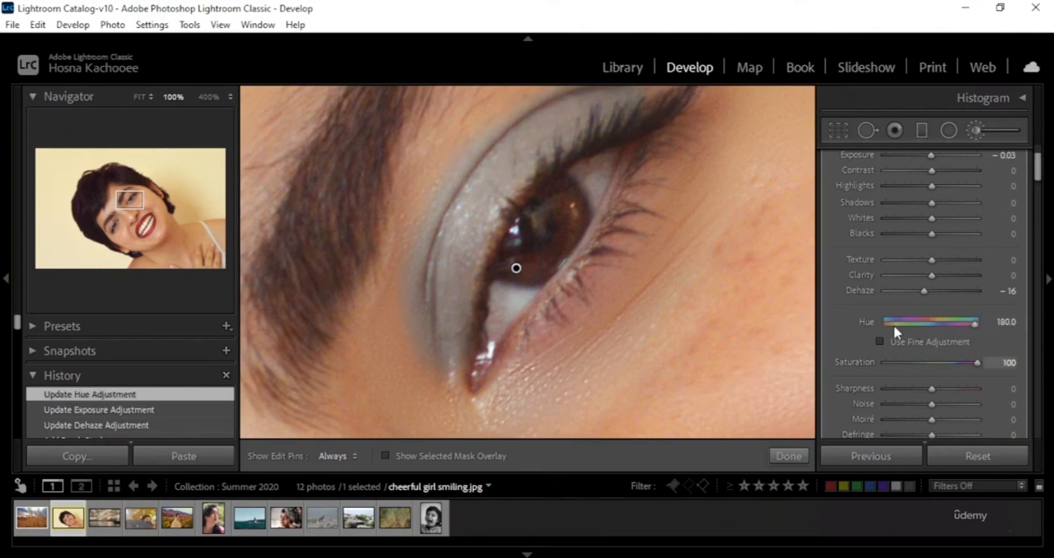
Set the brush's feather to 100 and extend the painted adjustment around the inner corner of the eye.
scroll(977, 382, down, 3)
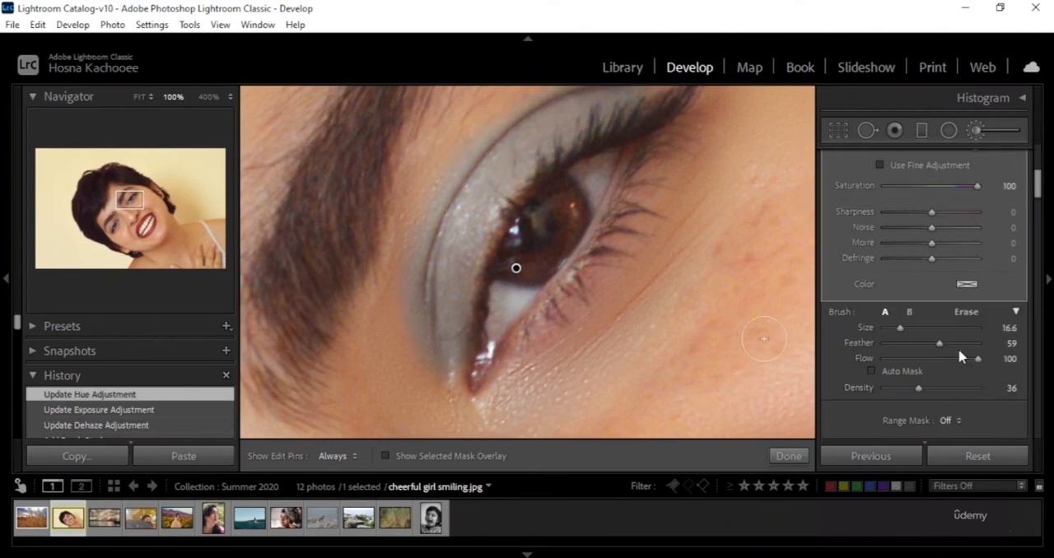
click(979, 350)
key(h)
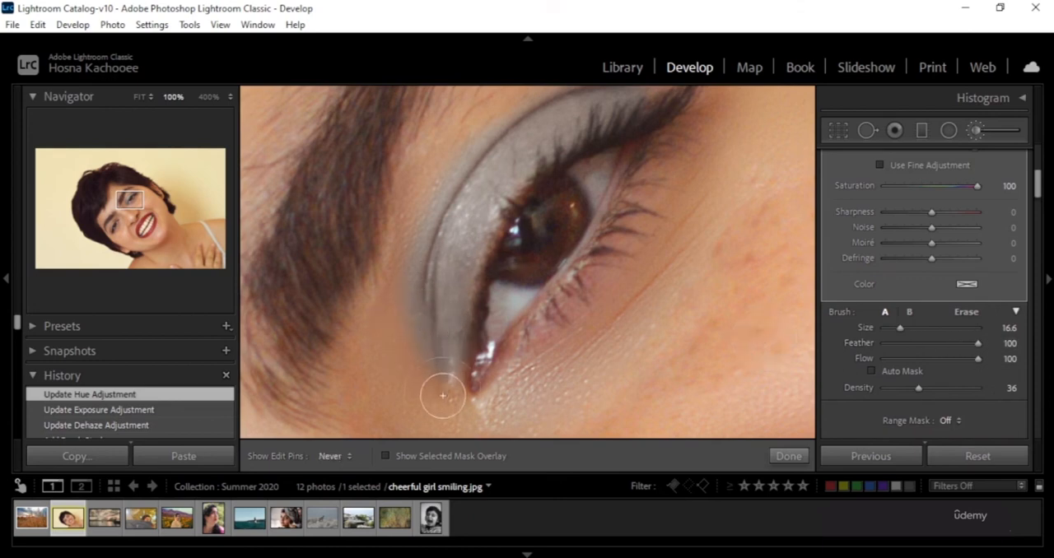
drag(420, 381, 454, 377)
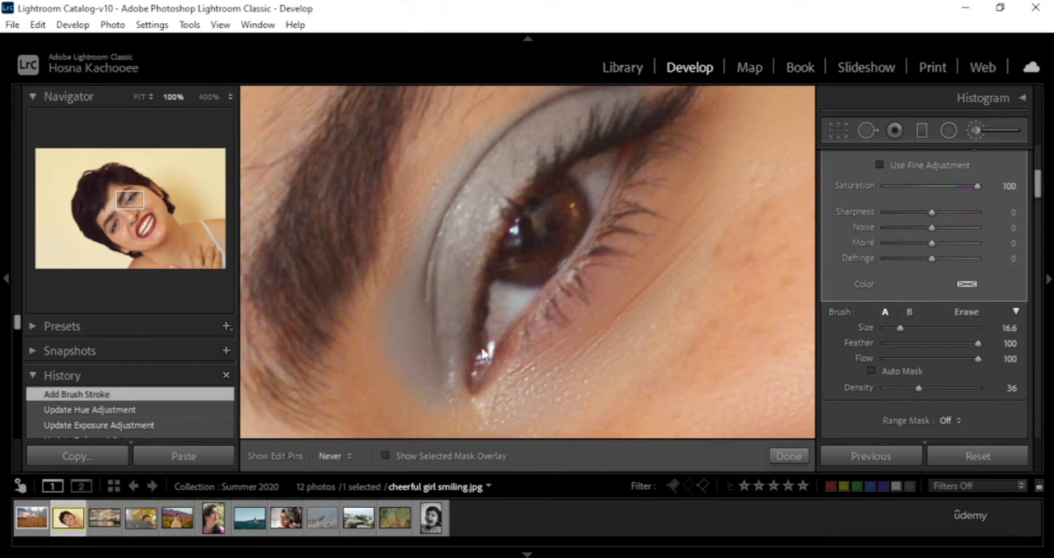
key(h)
drag(484, 328, 492, 327)
key(ctrl+z)
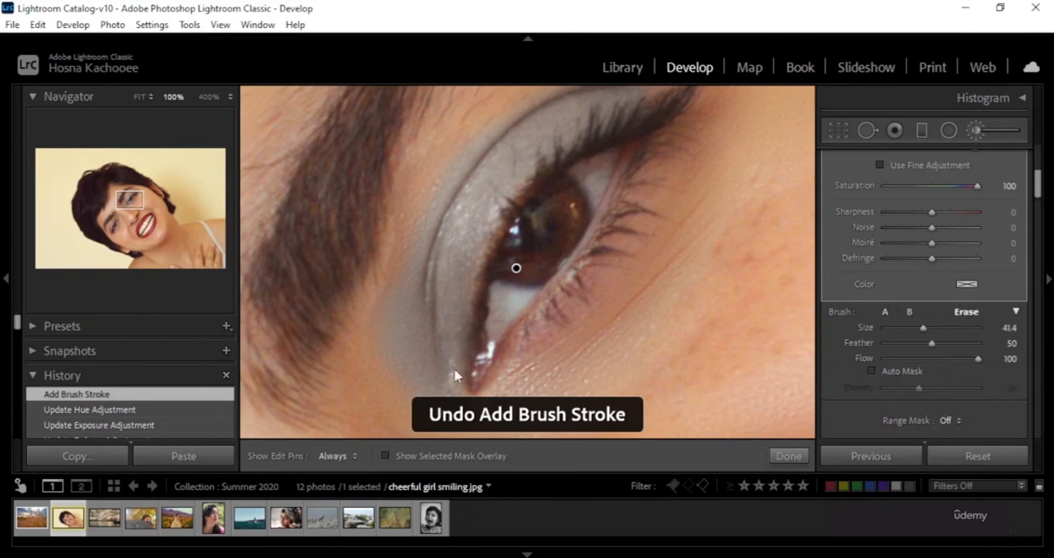
Erase the painted adjustment from the eyelid and inner eye corner with the Erase brush at size 41.4.
key(h)
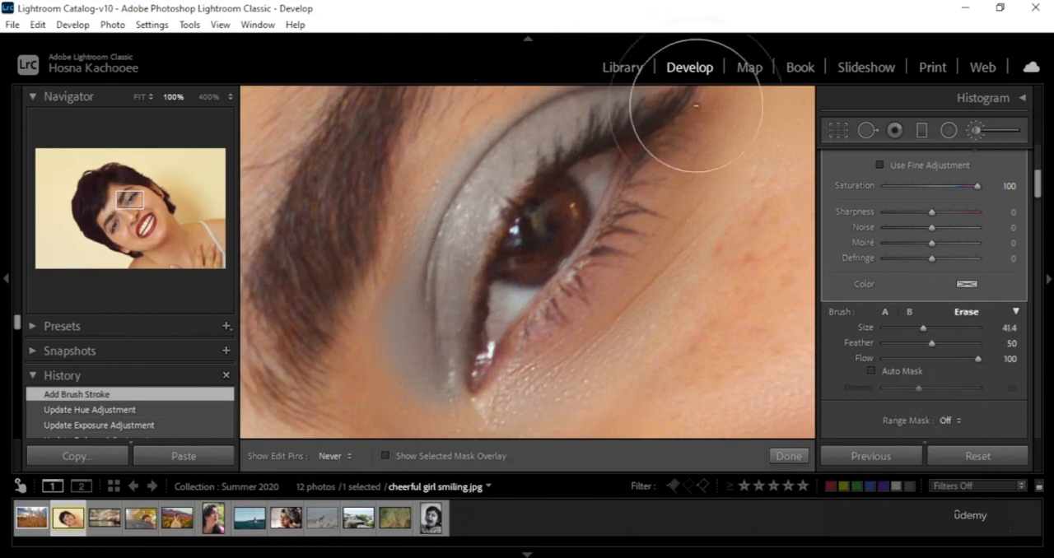
key(h)
click(706, 347)
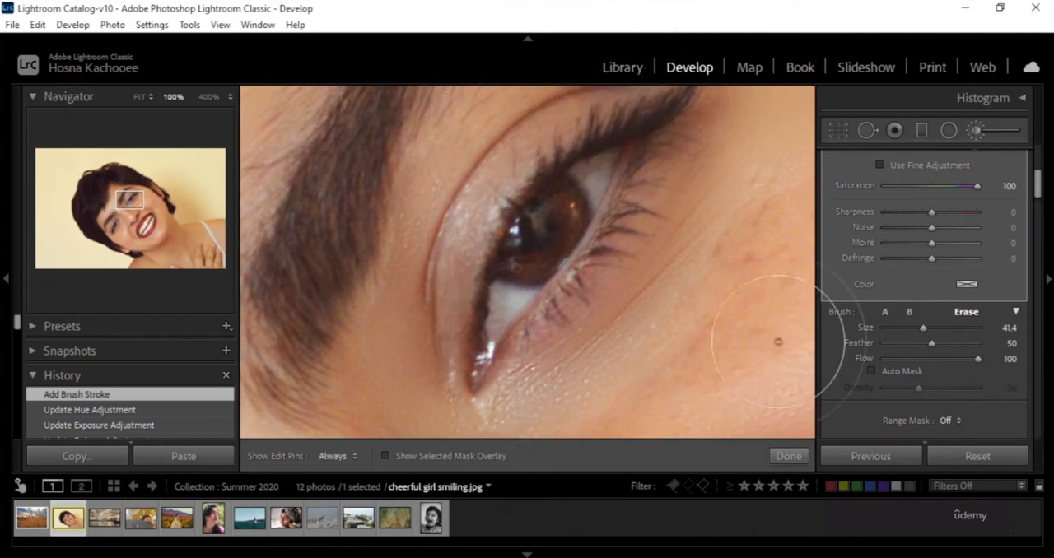
Paint the upper eyelid with brush A at density 6, and again at density 22.
click(886, 313)
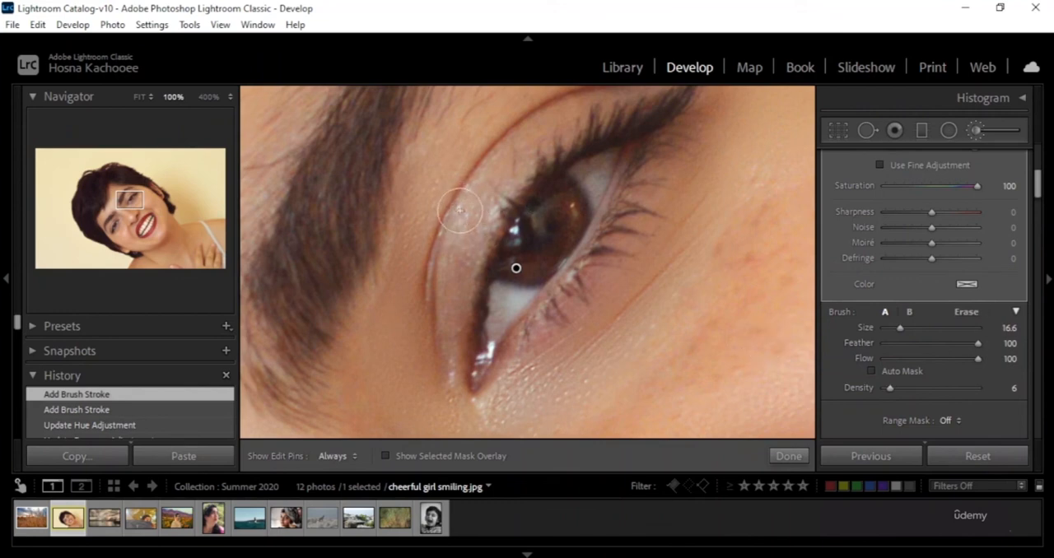
key(h)
key(h)
drag(462, 253, 463, 284)
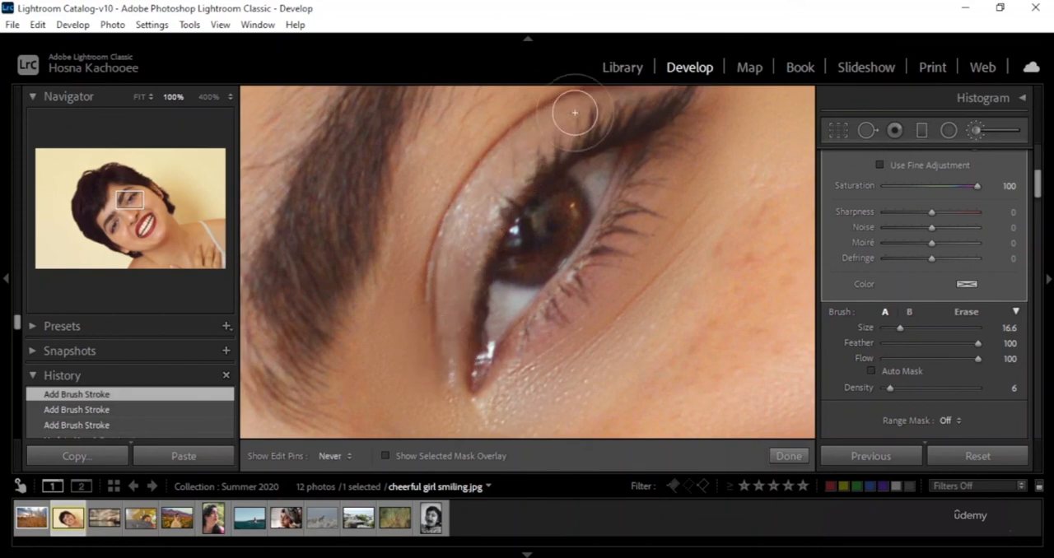
click(906, 385)
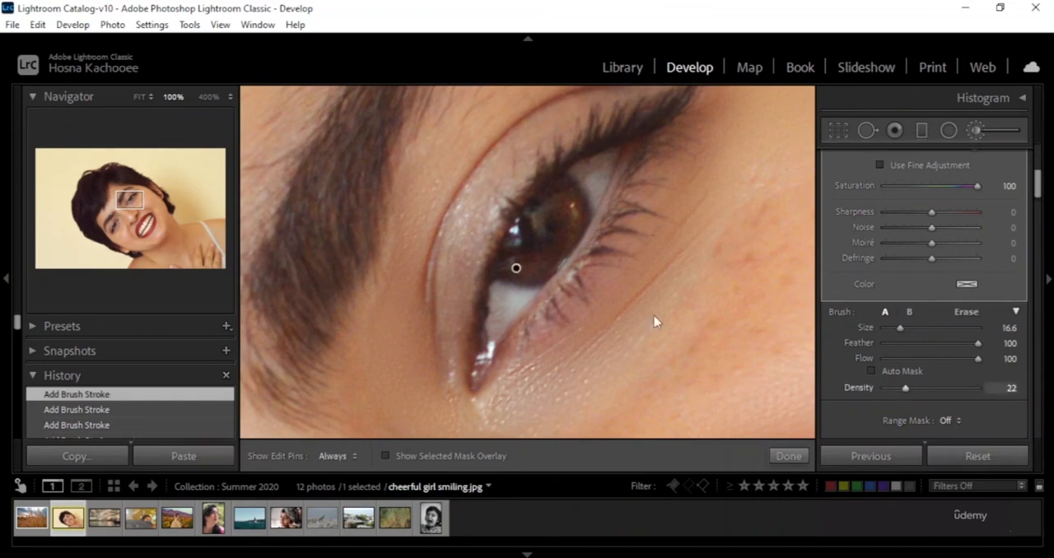
mouse_move(478, 216)
mouse_down()
mouse_move(446, 352)
mouse_move(436, 292)
mouse_move(476, 194)
mouse_up()
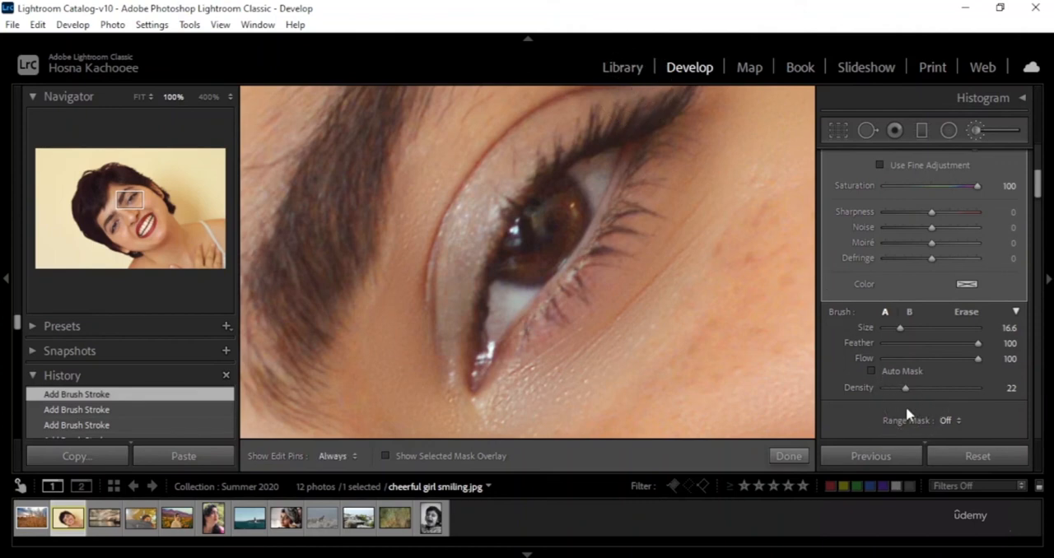
Set the brush's density to 100 and paint a long stroke on the skin below the eye.
click(939, 388)
key(h)
key(h)
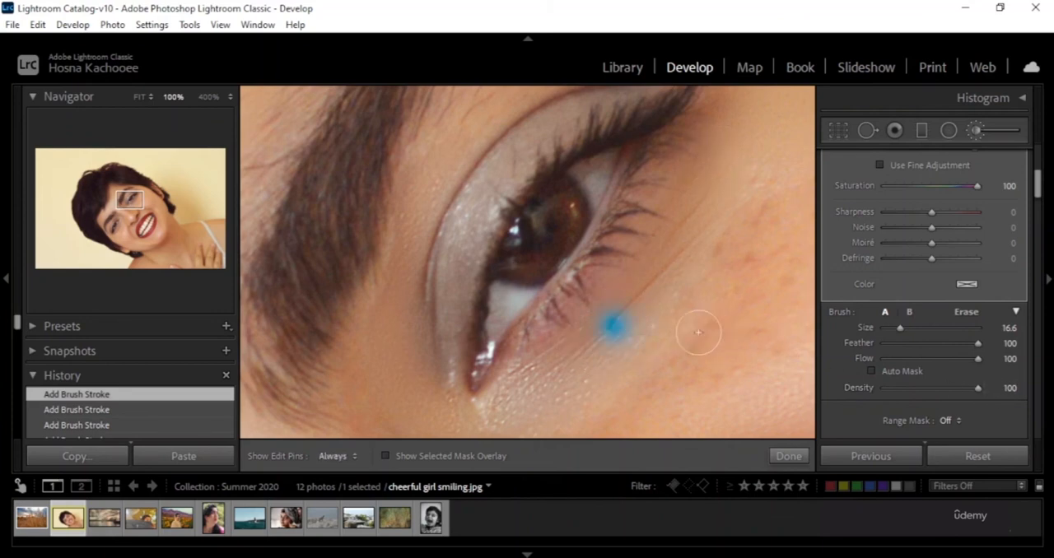
mouse_move(699, 333)
mouse_down()
mouse_move(581, 355)
mouse_move(695, 162)
mouse_move(594, 362)
mouse_move(679, 217)
mouse_move(590, 334)
mouse_up()
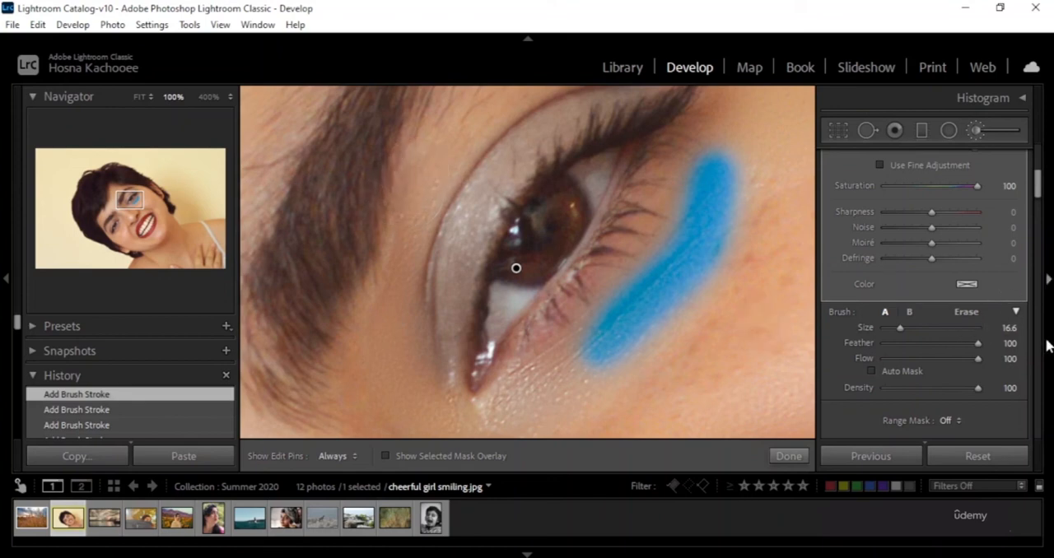
Finish the brush adjustment and return the photo to the Reset Settings state in its history.
scroll(1005, 379, down, 3)
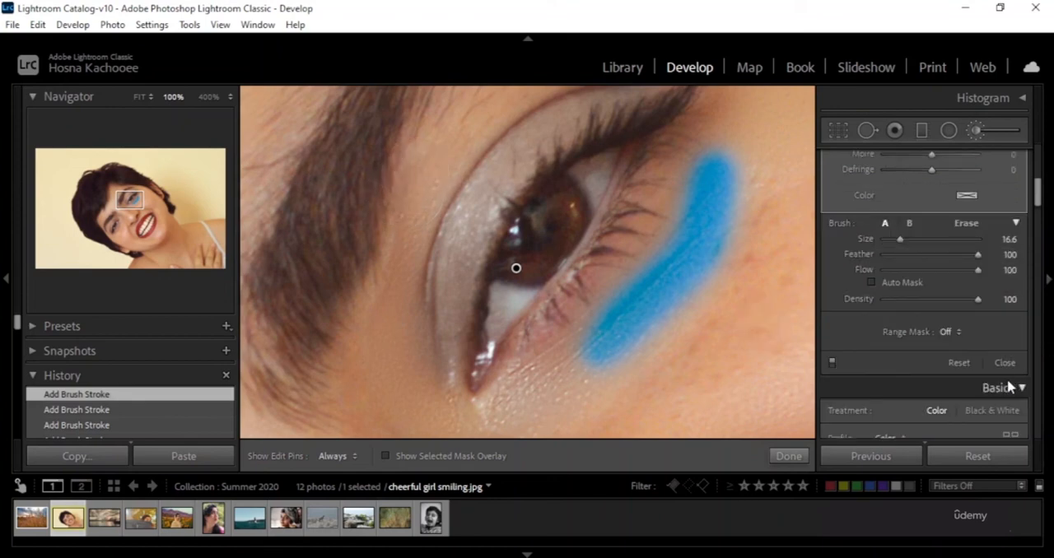
scroll(1008, 387, up, 3)
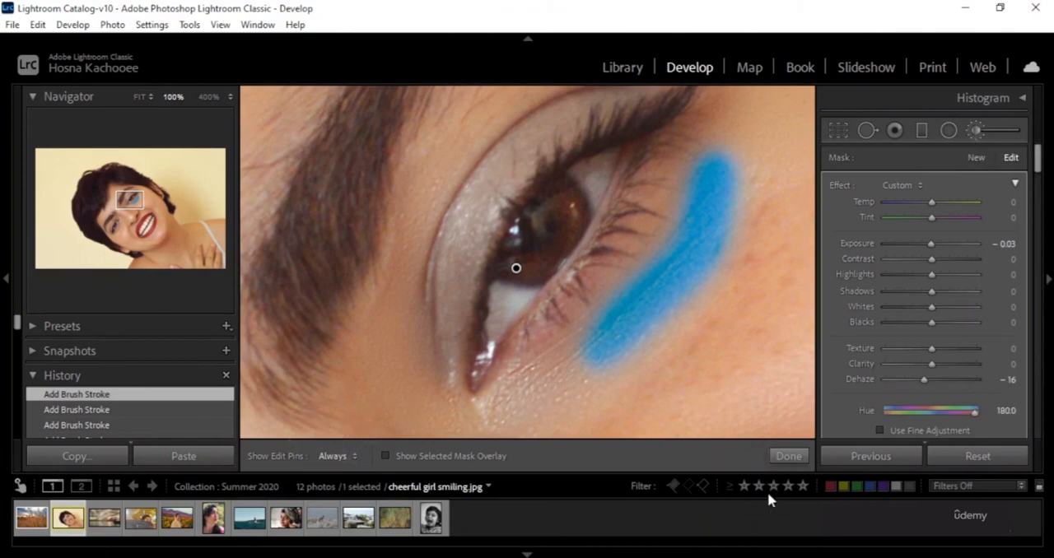
click(787, 457)
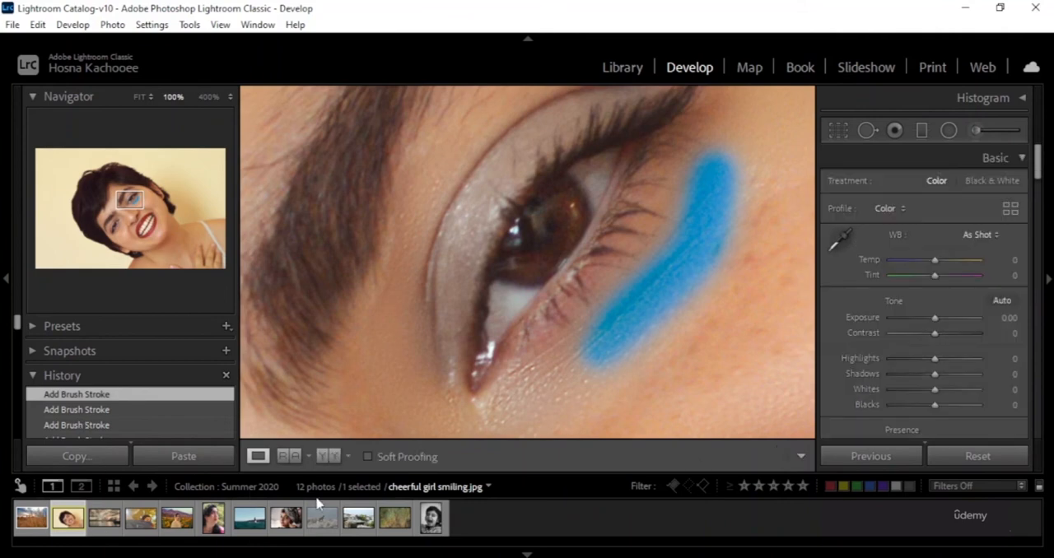
scroll(124, 414, down, 5)
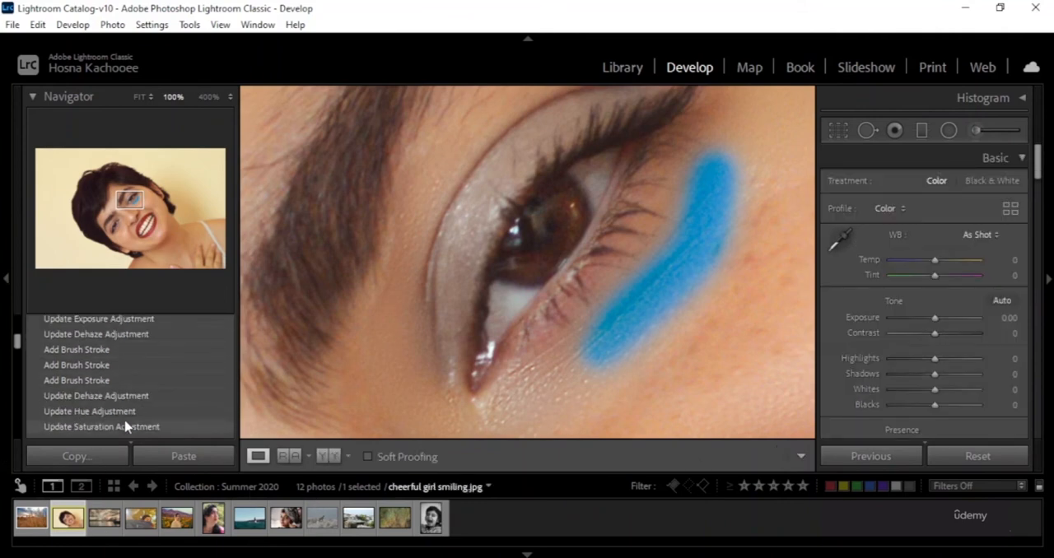
scroll(126, 422, down, 10)
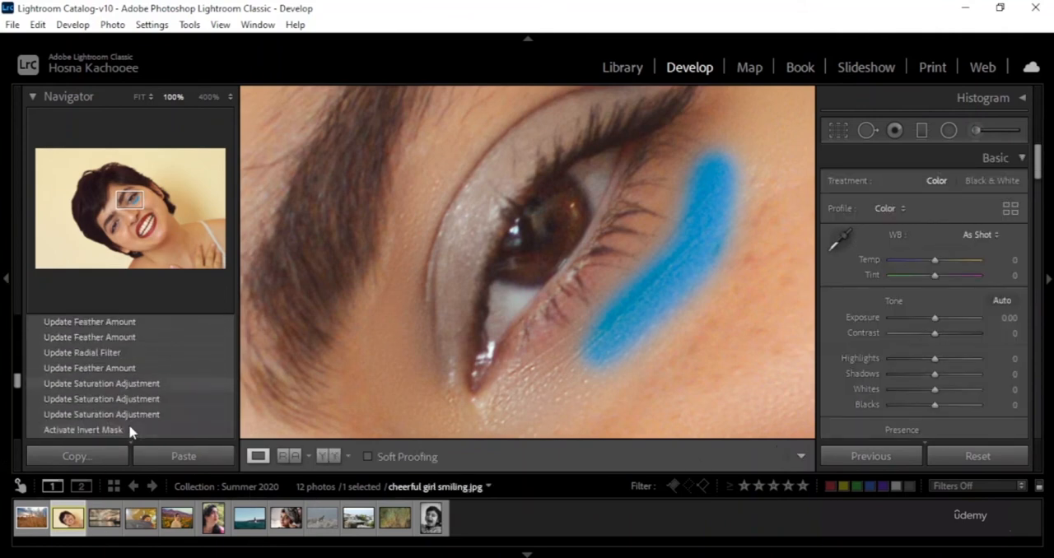
scroll(129, 424, down, 10)
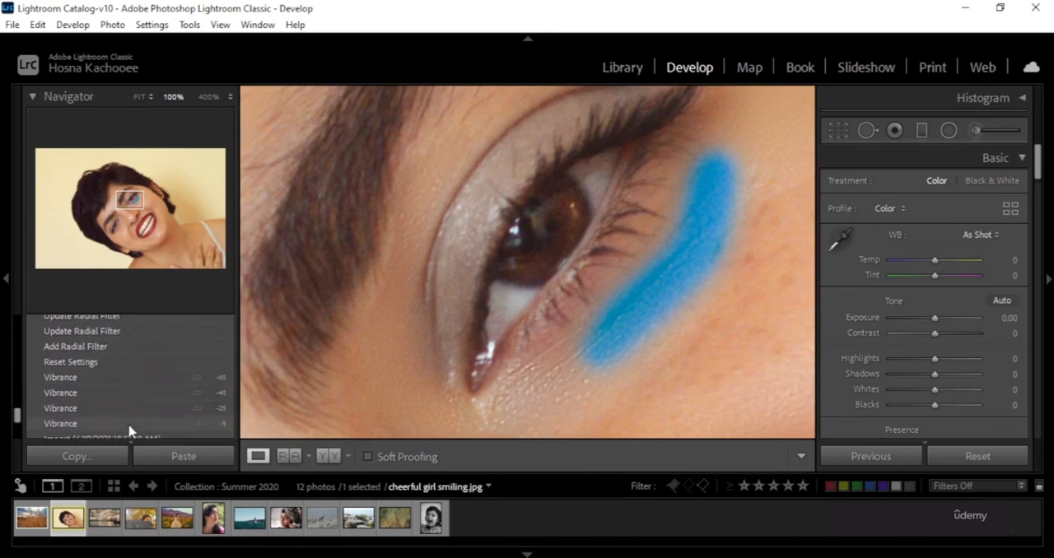
click(123, 363)
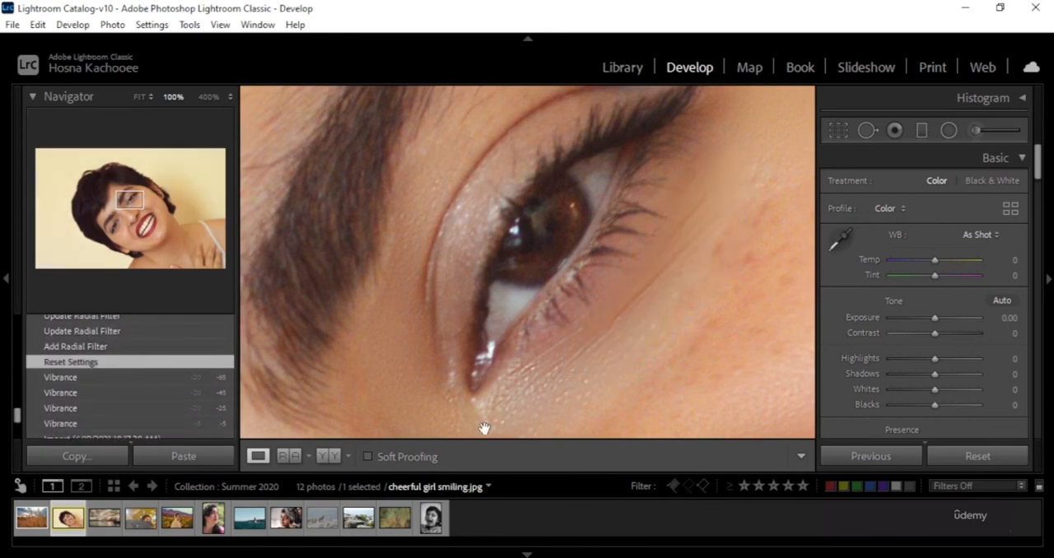
Set the photo's zoom to 12% after trying 400%.
click(209, 97)
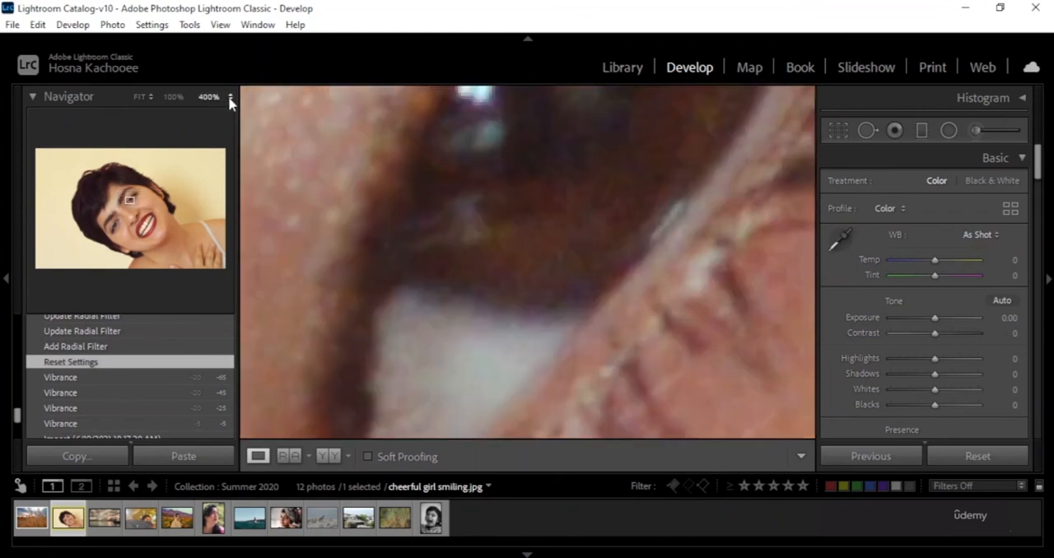
click(228, 95)
click(175, 131)
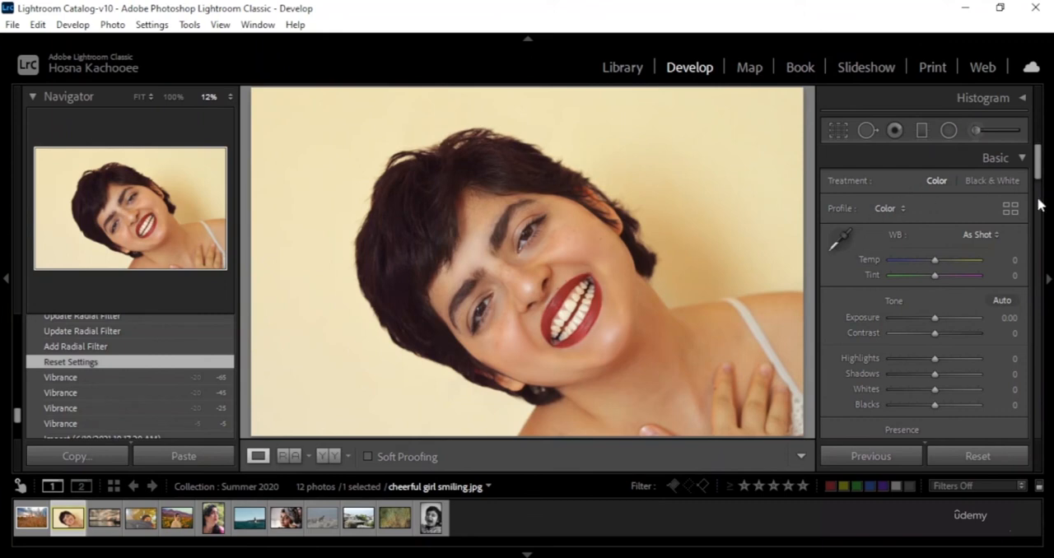
Collapse the Basic, Tone Curve, HSL / Color, Color Grading, Detail, Lens Corrections, Transform and Effects sections.
click(1031, 162)
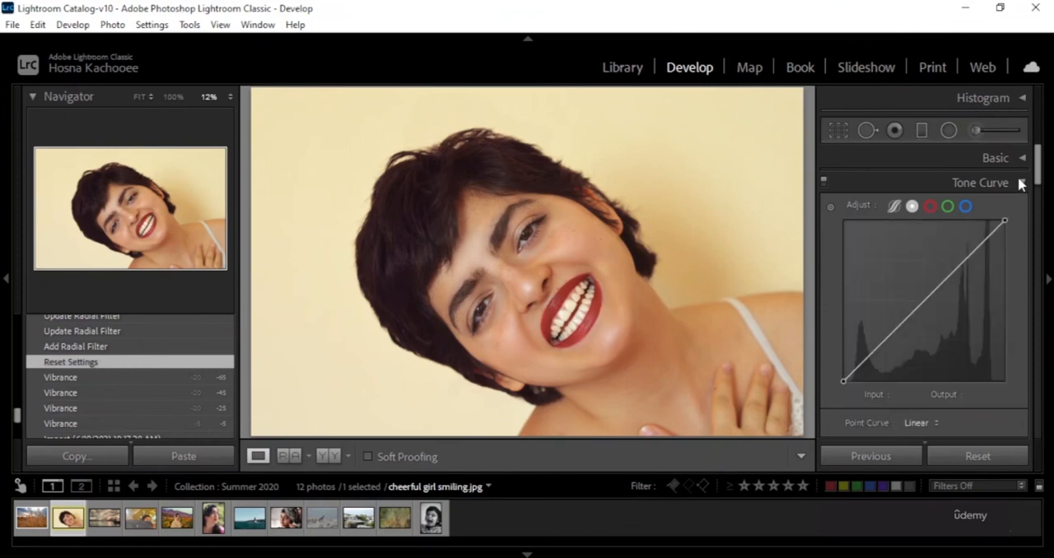
click(1021, 182)
click(1024, 206)
click(1024, 206)
click(1022, 232)
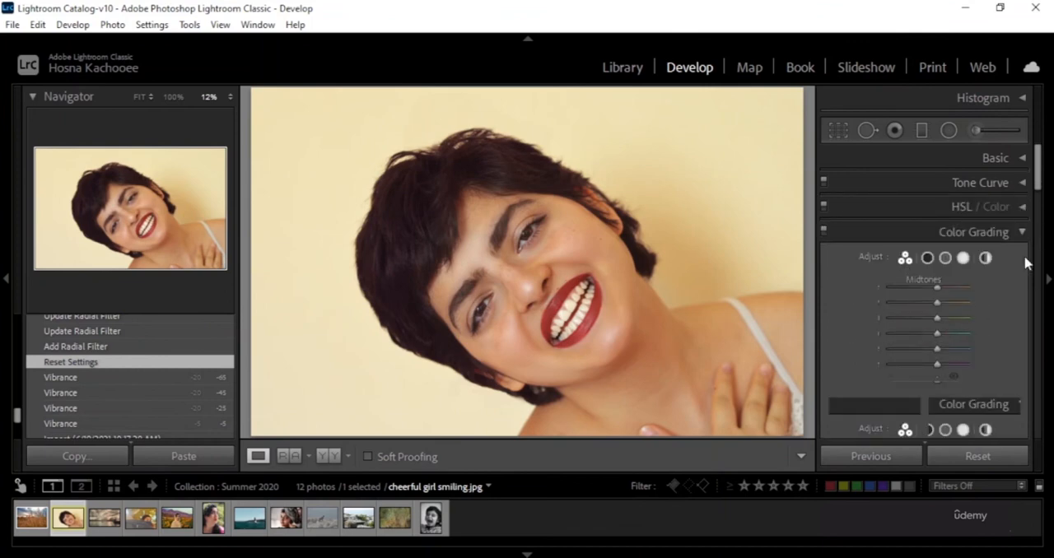
click(1022, 232)
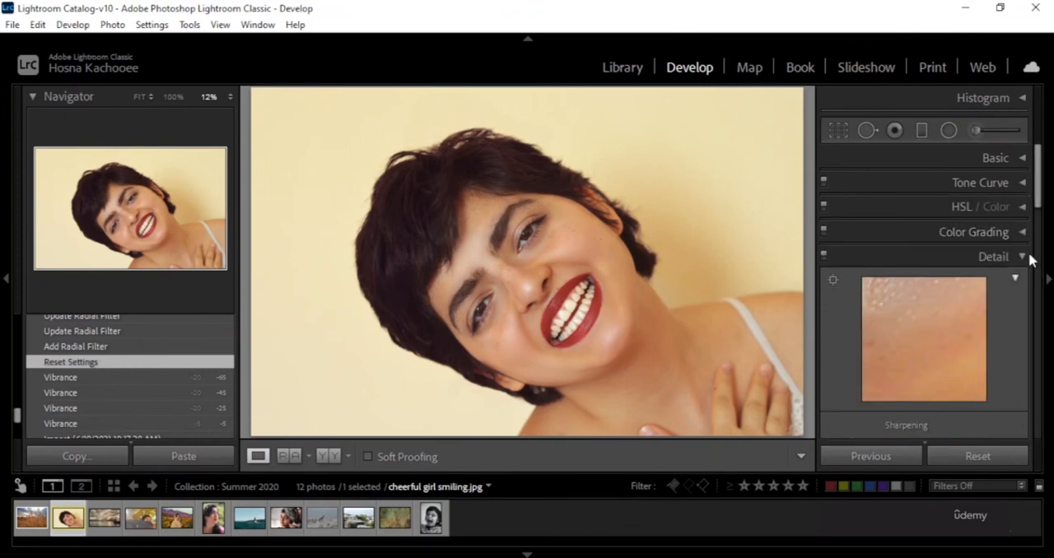
click(1025, 257)
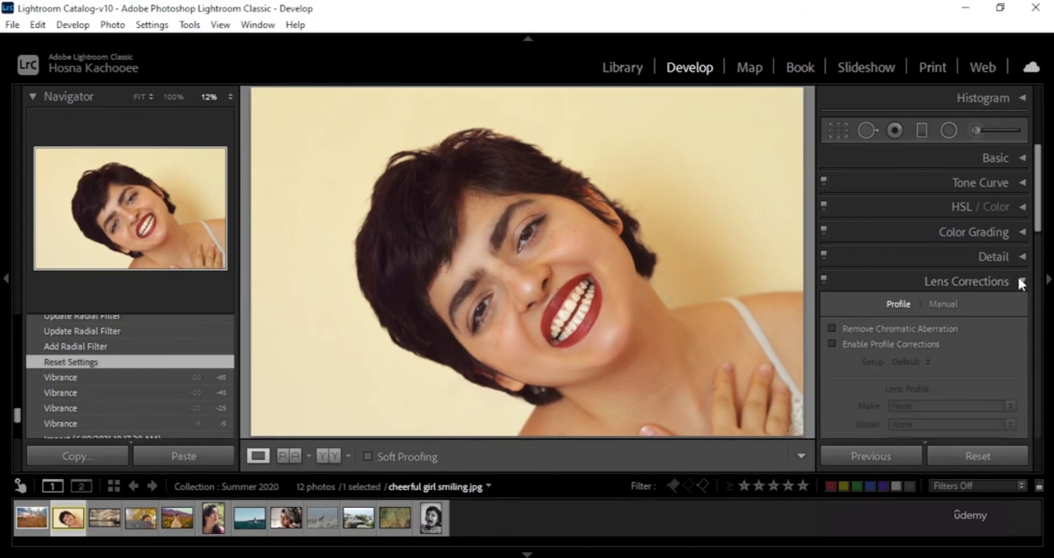
click(1028, 283)
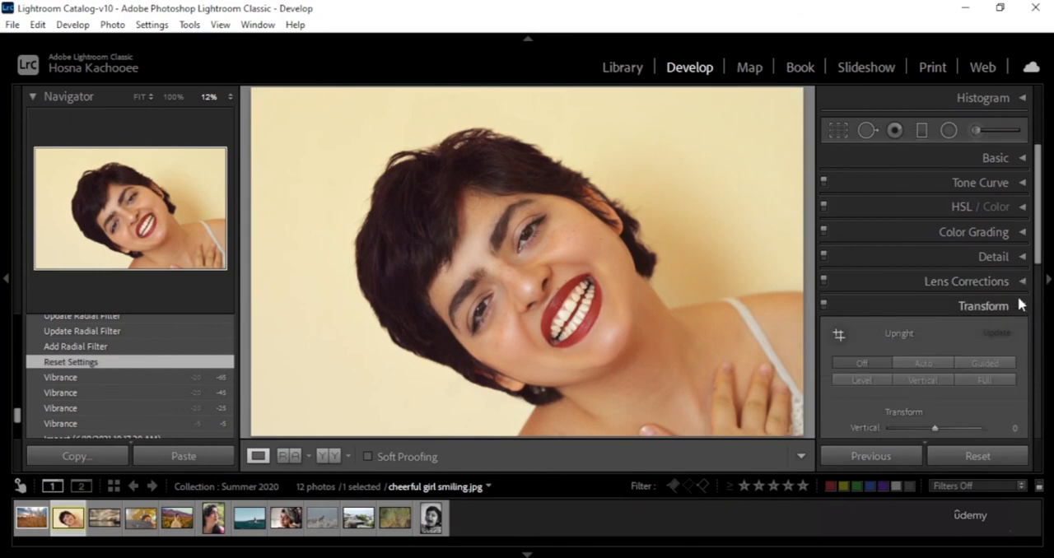
click(1022, 306)
click(1023, 330)
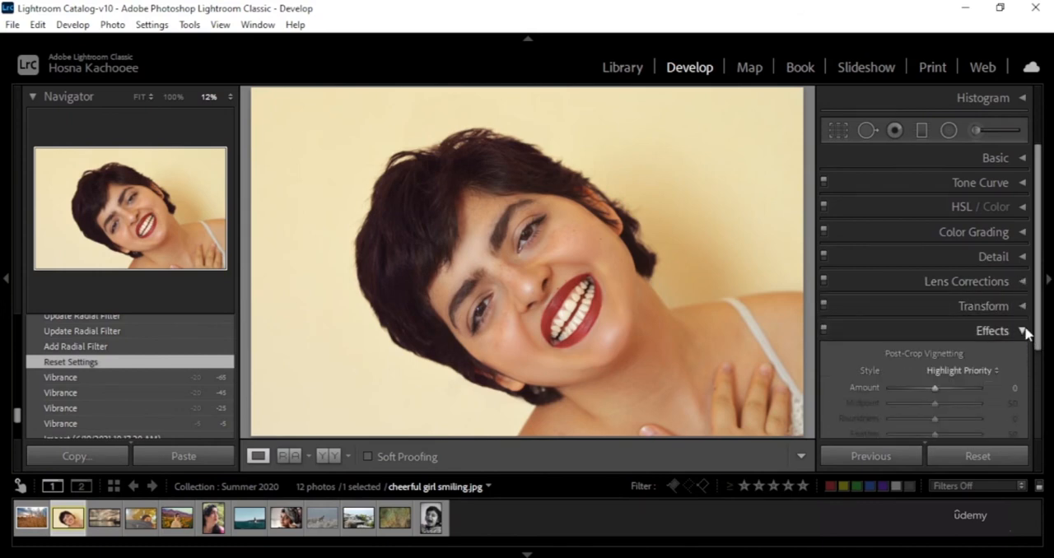
click(1028, 331)
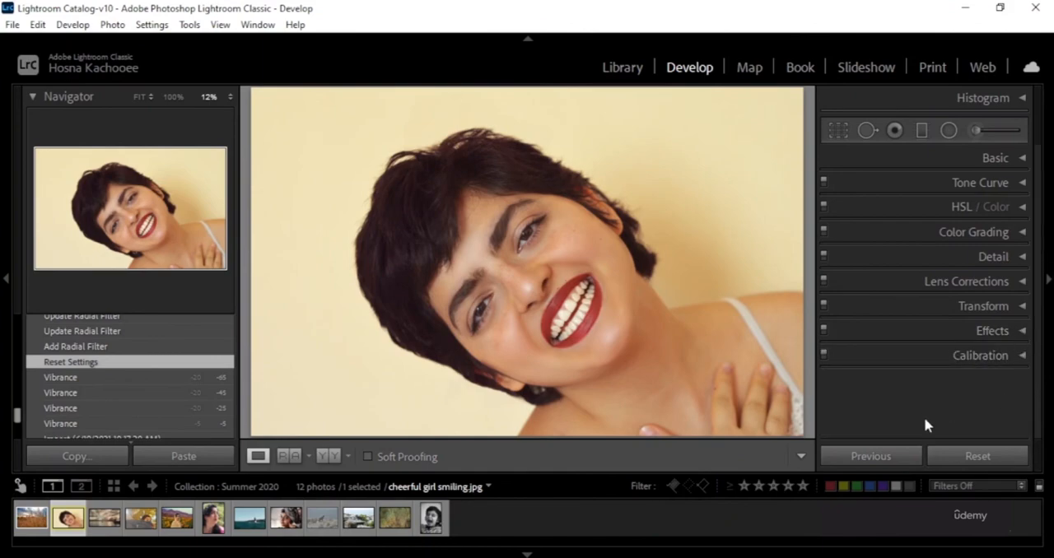